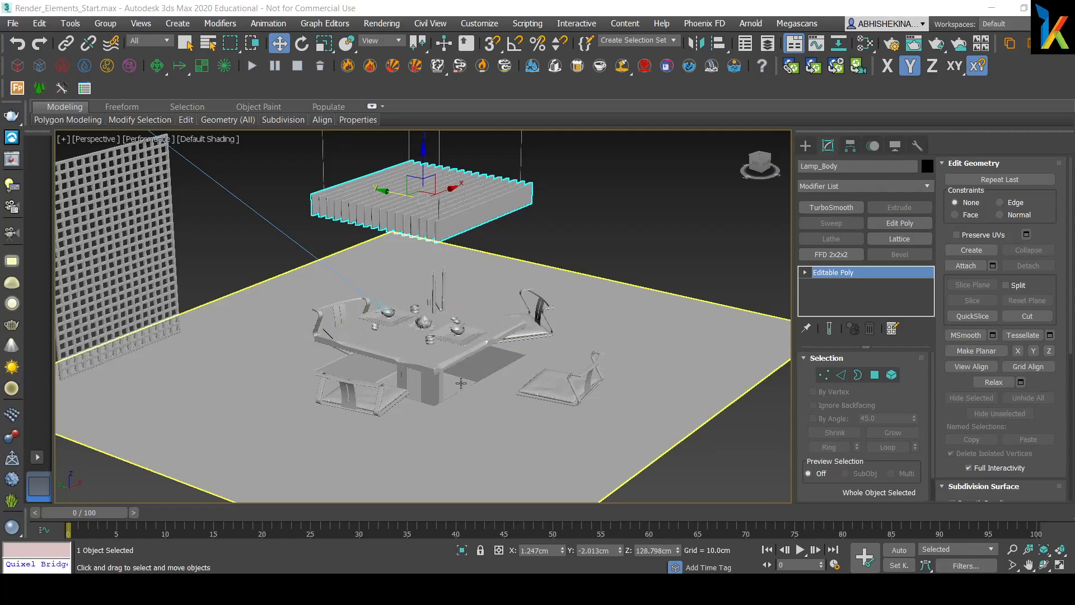
Select the lattice wall screen Wall_Screen_08, show it in the Top view, and enable 2.5D snapping.
alt+middle_drag(451, 259, 560, 412)
mouse_move(316, 342)
middle_down()
mouse_move(385, 364)
mouse_move(308, 341)
middle_up()
click(256, 309)
key(t)
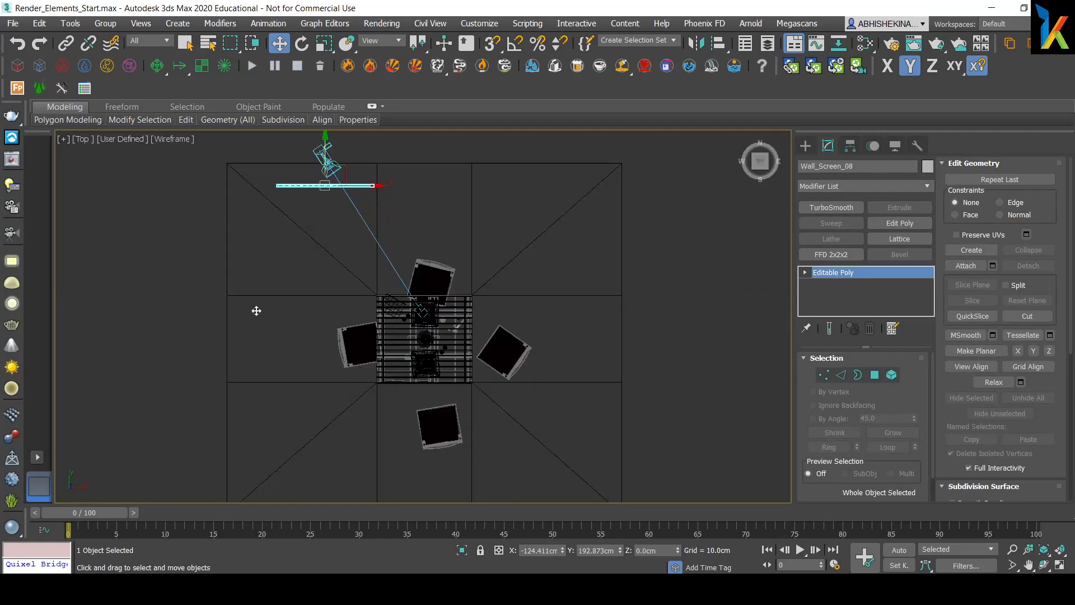
scroll(384, 286, up, 5)
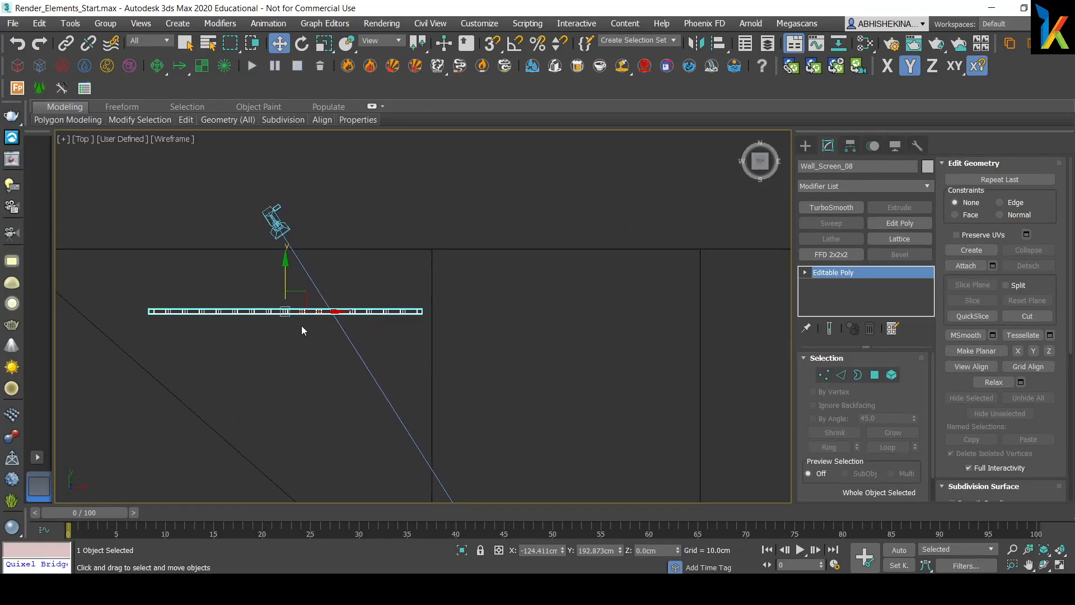
drag(492, 43, 488, 69)
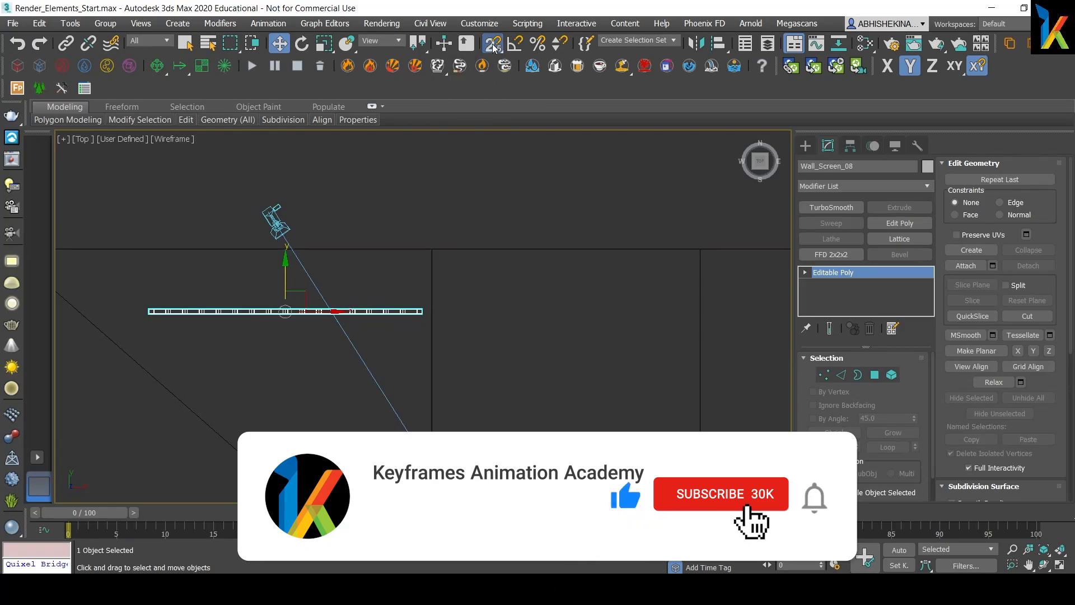
right_click(493, 44)
click(633, 206)
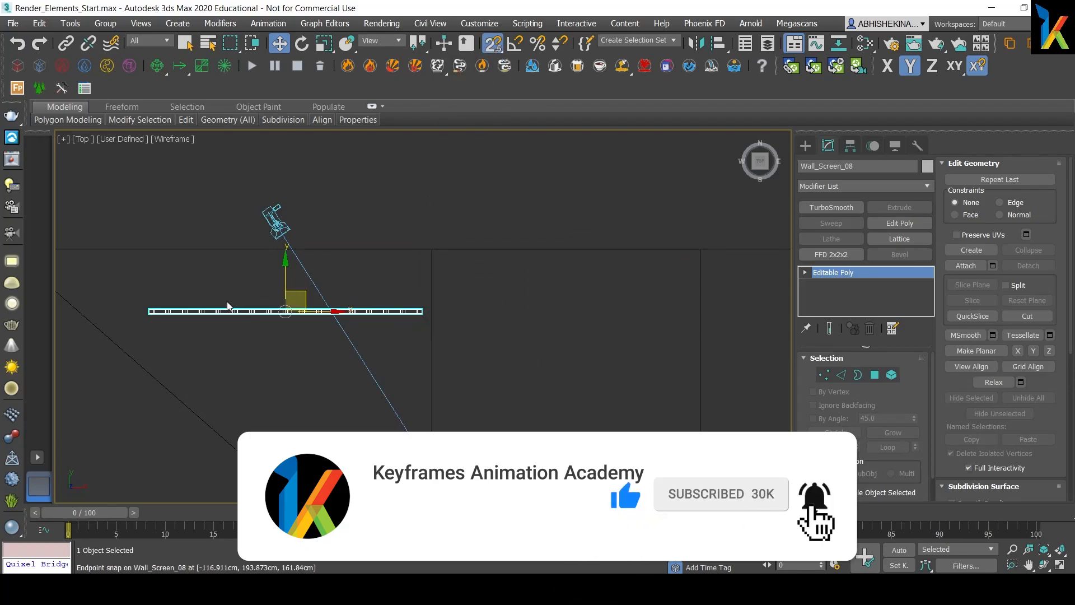
scroll(157, 323, up, 5)
middle_drag(157, 324, 238, 347)
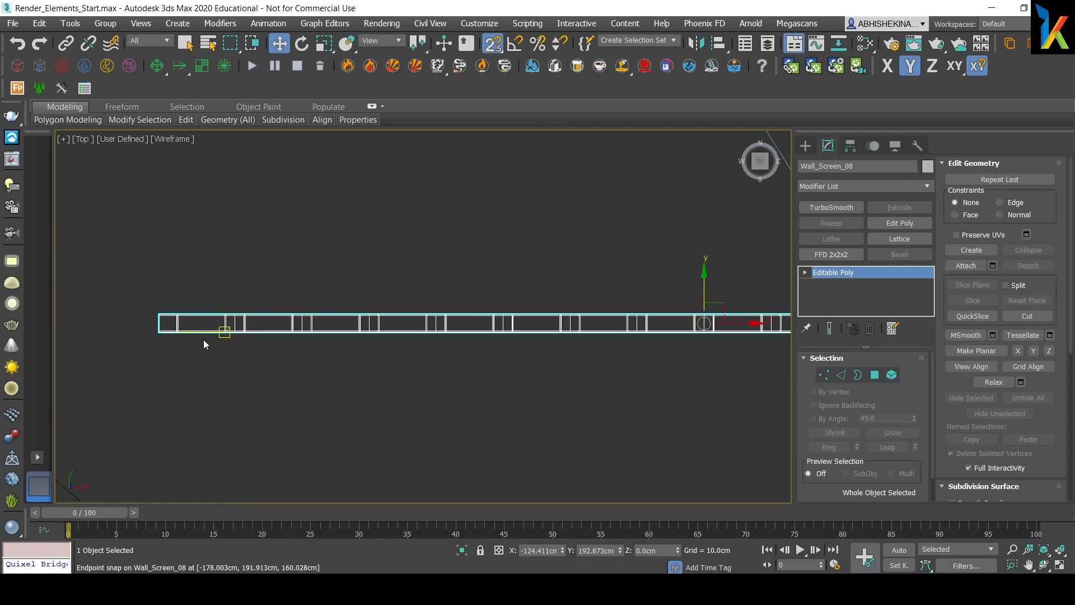
scroll(203, 339, down, 3)
mouse_move(163, 356)
shift+mouse_down()
mouse_move(523, 423)
mouse_move(563, 393)
mouse_move(549, 393)
shift+mouse_up()
click(593, 357)
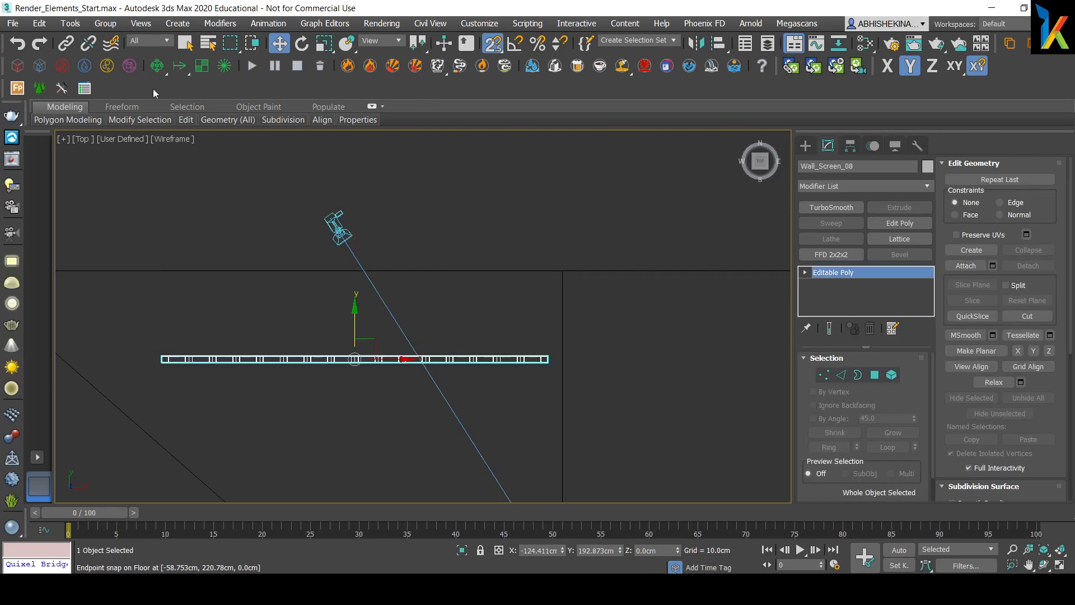
Constrain movement to the XY plane and clone Wall_Screen_08 as one instance, snapped end to end on its +X side.
click(976, 67)
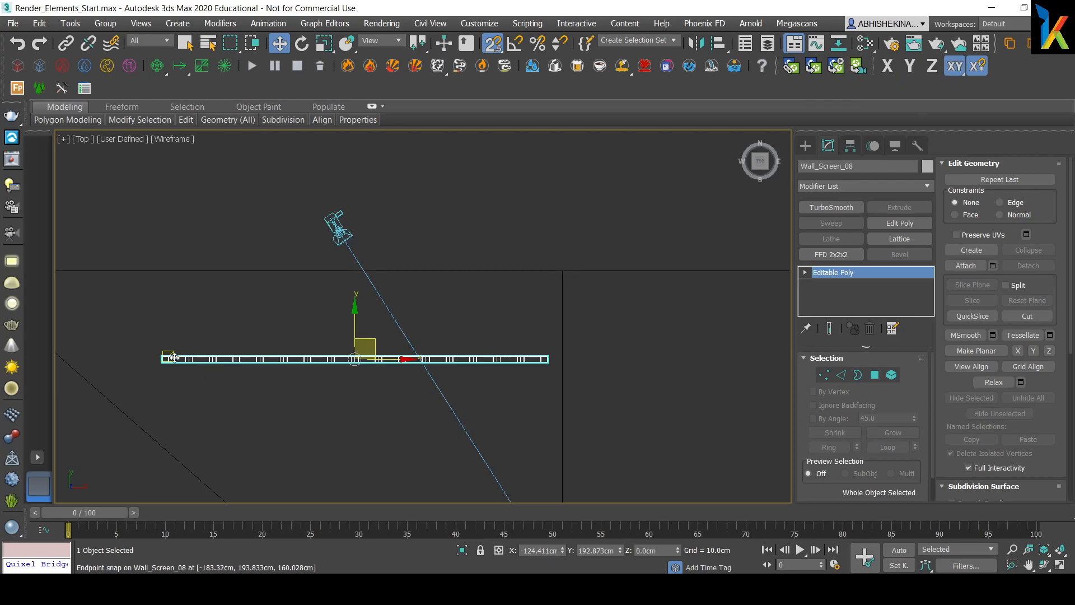
mouse_move(161, 357)
shift+mouse_down()
mouse_move(295, 456)
mouse_move(395, 482)
mouse_move(535, 384)
mouse_move(548, 354)
shift+mouse_up()
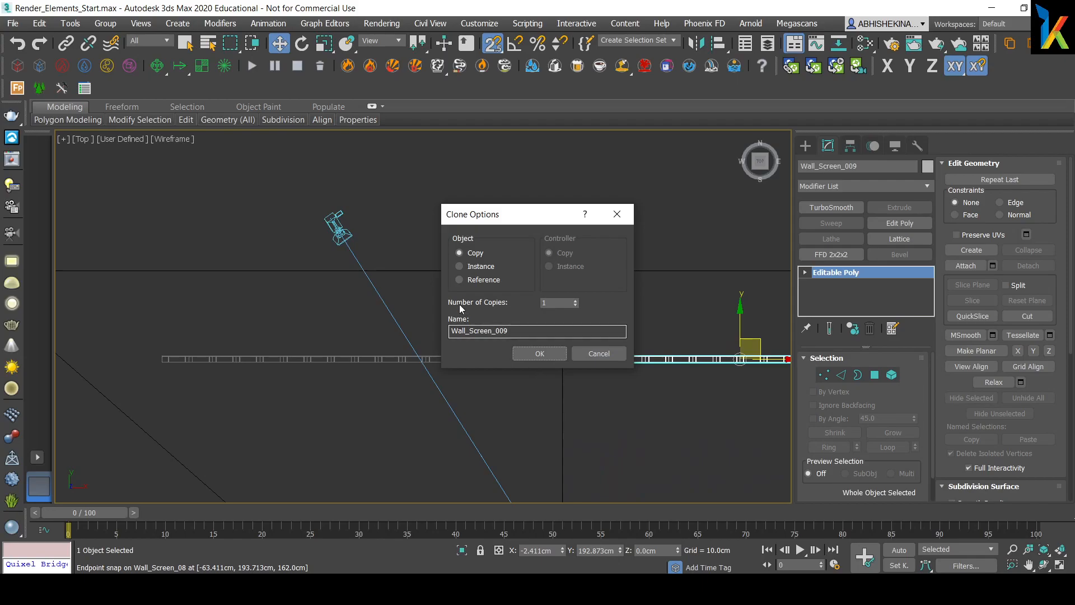
click(518, 353)
scroll(580, 372, up, 3)
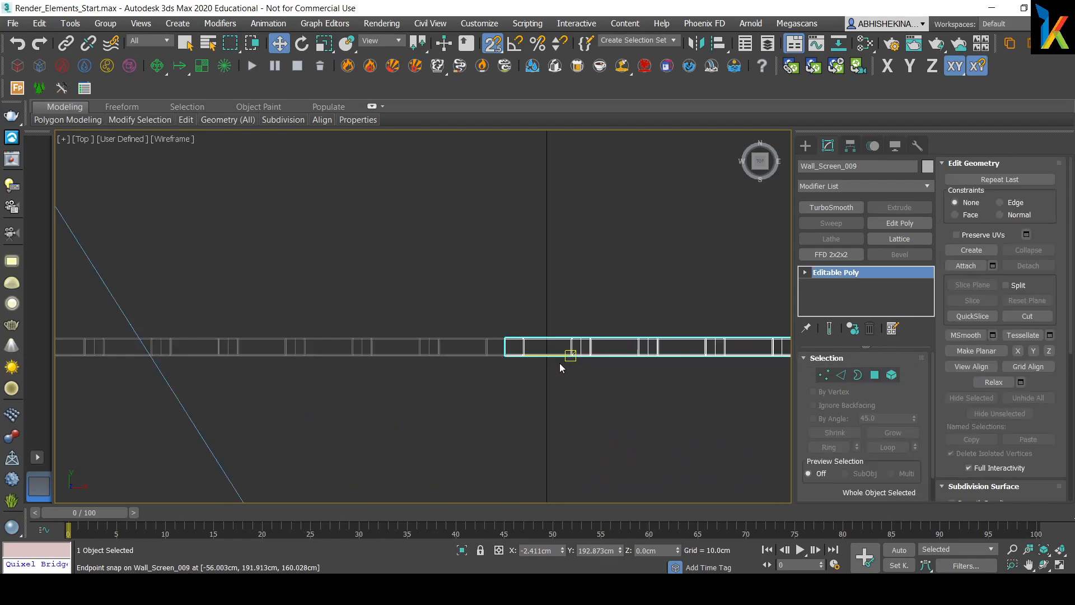
scroll(381, 293, up, 5)
mouse_move(344, 329)
mouse_down()
mouse_move(347, 344)
mouse_move(337, 337)
mouse_up()
Clone Wall_Screen_009 as one instance and snap it to its +X end, making a third screen in the back row.
scroll(625, 401, down, 8)
middle_drag(568, 392, 266, 357)
scroll(512, 377, up, 5)
scroll(425, 377, down, 3)
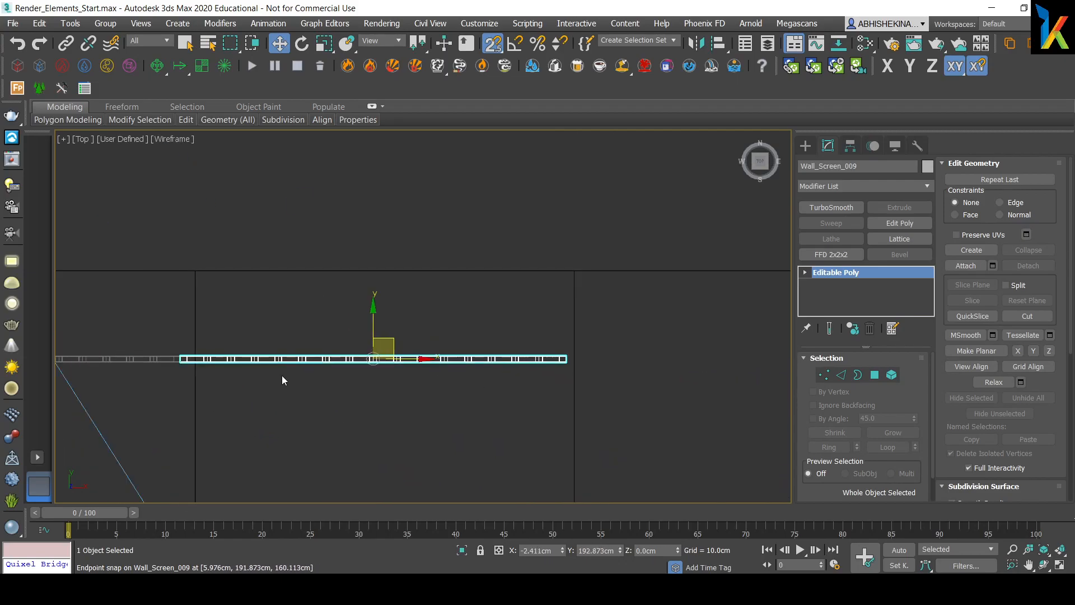
click(179, 359)
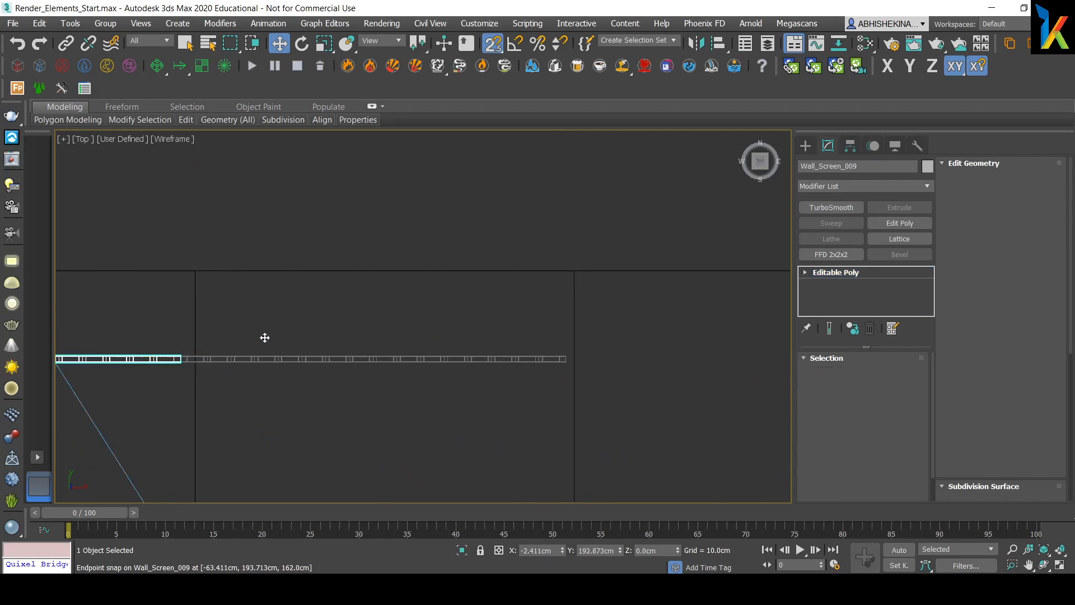
click(330, 357)
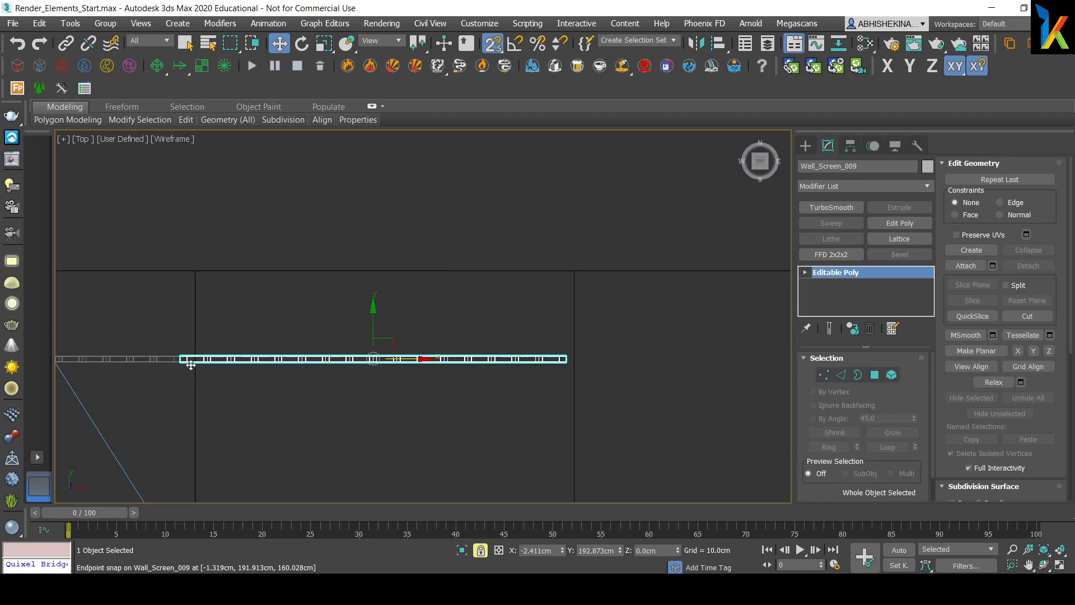
mouse_move(182, 359)
middle_down()
mouse_move(212, 362)
mouse_move(162, 358)
middle_up()
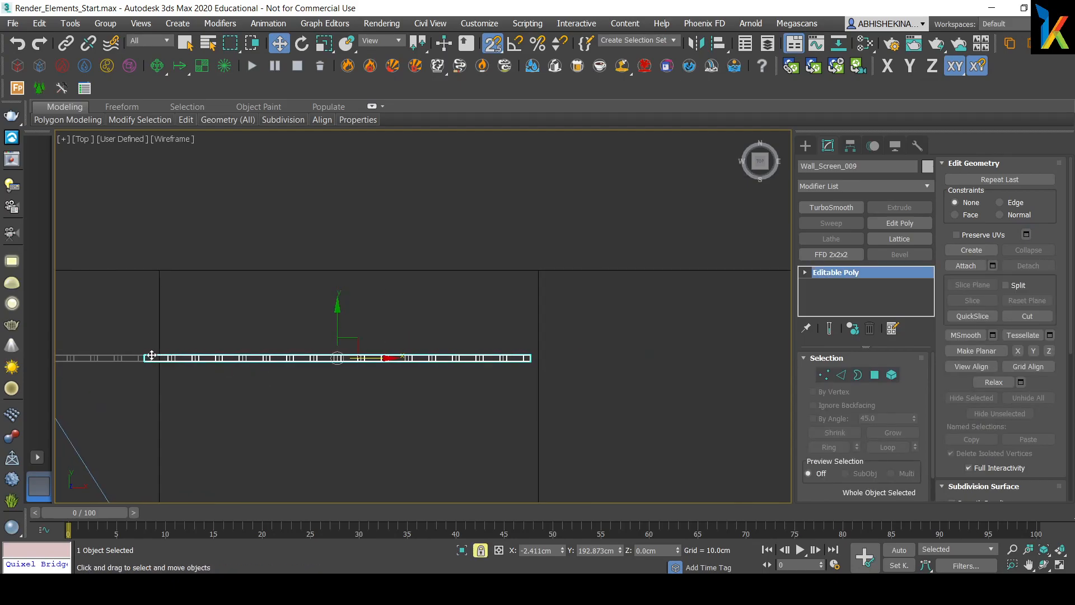
mouse_move(145, 355)
shift+mouse_down()
mouse_move(274, 441)
mouse_move(537, 363)
mouse_move(529, 358)
shift+mouse_up()
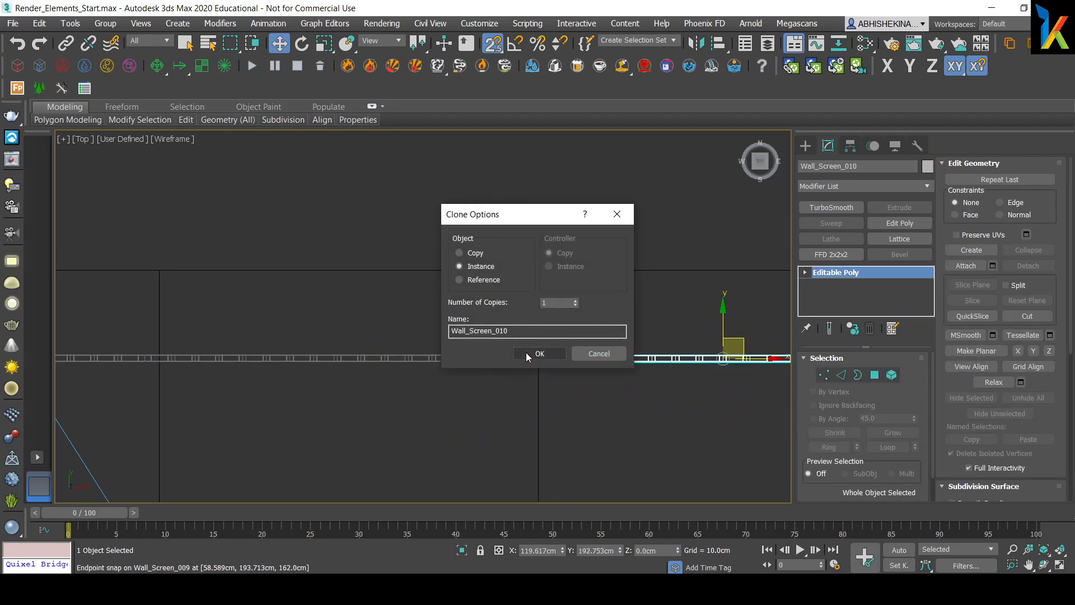
click(539, 353)
scroll(443, 392, down, 5)
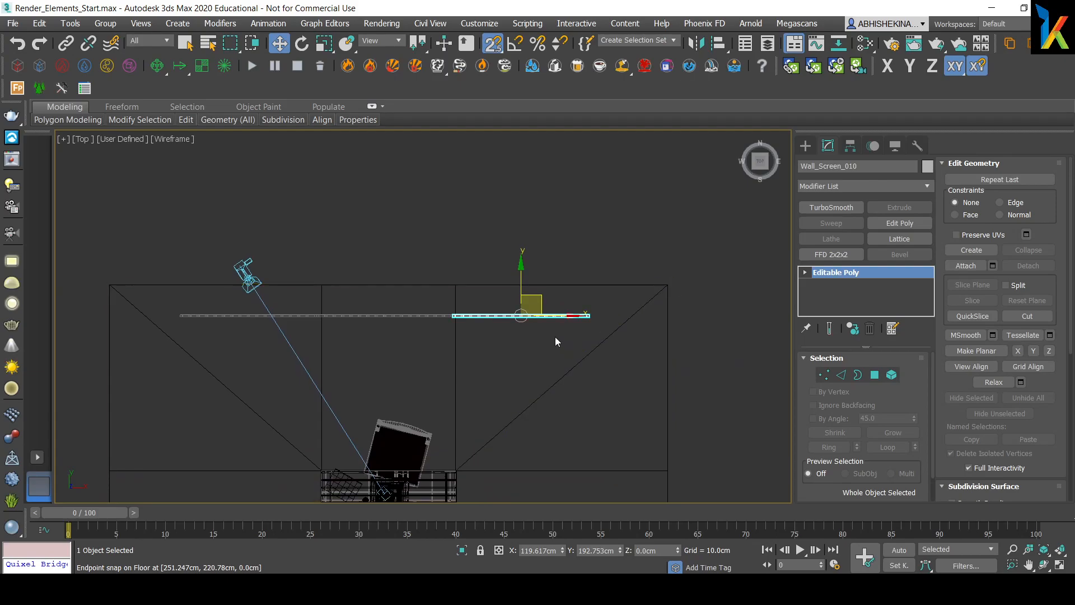
Try to extend the back row with a fourth screen, cloning Wall_Screen_010 as an instance at its +X end.
right_click(517, 332)
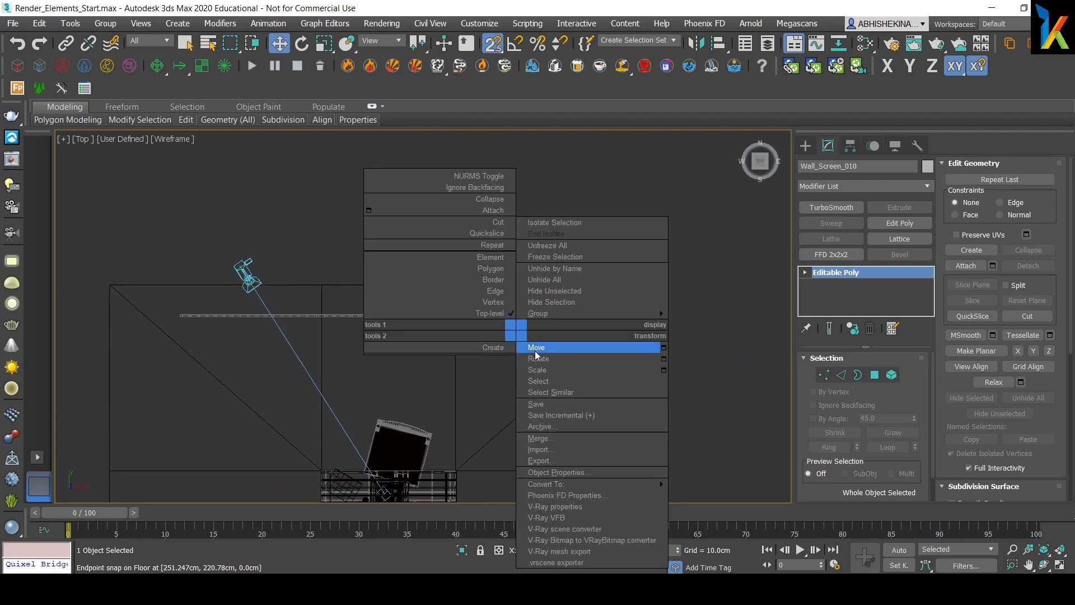
click(535, 347)
scroll(466, 315, up, 3)
middle_drag(455, 317, 407, 342)
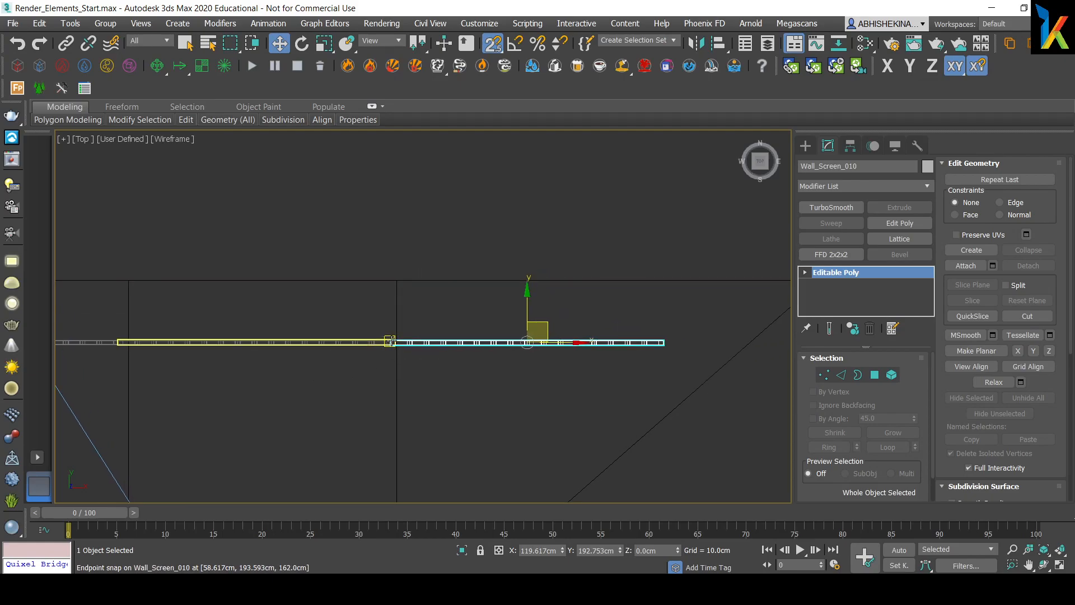
key(space)
mouse_move(685, 411)
shift+mouse_down()
mouse_move(701, 342)
mouse_move(659, 342)
shift+mouse_up()
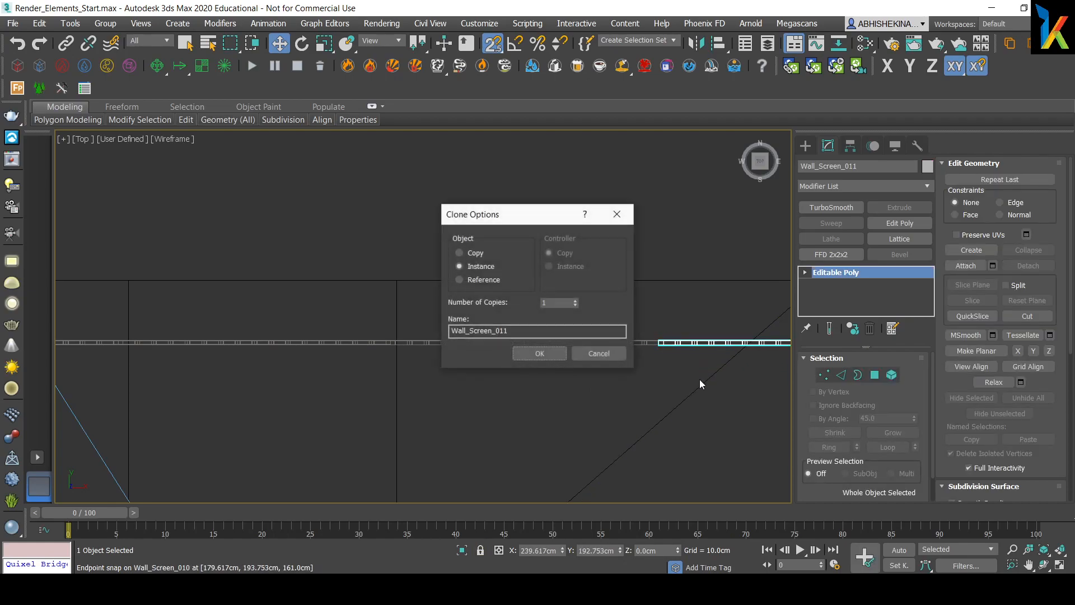
click(538, 353)
scroll(391, 388, down, 2)
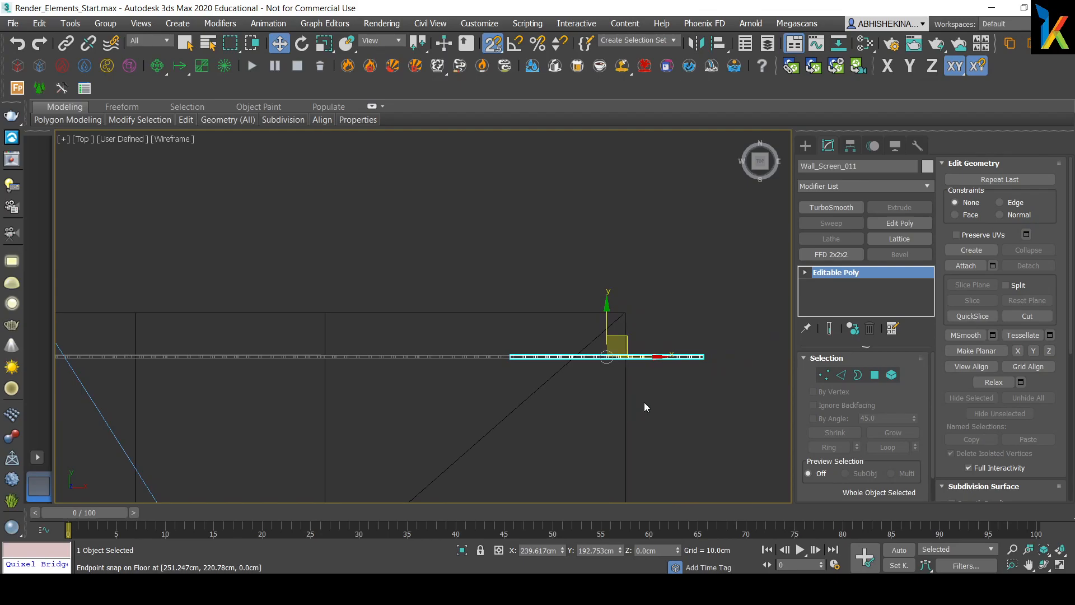
click(644, 402)
Clone Wall_Screen_010 as one instance rotated 90 degrees about Z, with point snapping off and angle snap on.
click(505, 357)
right_click(523, 358)
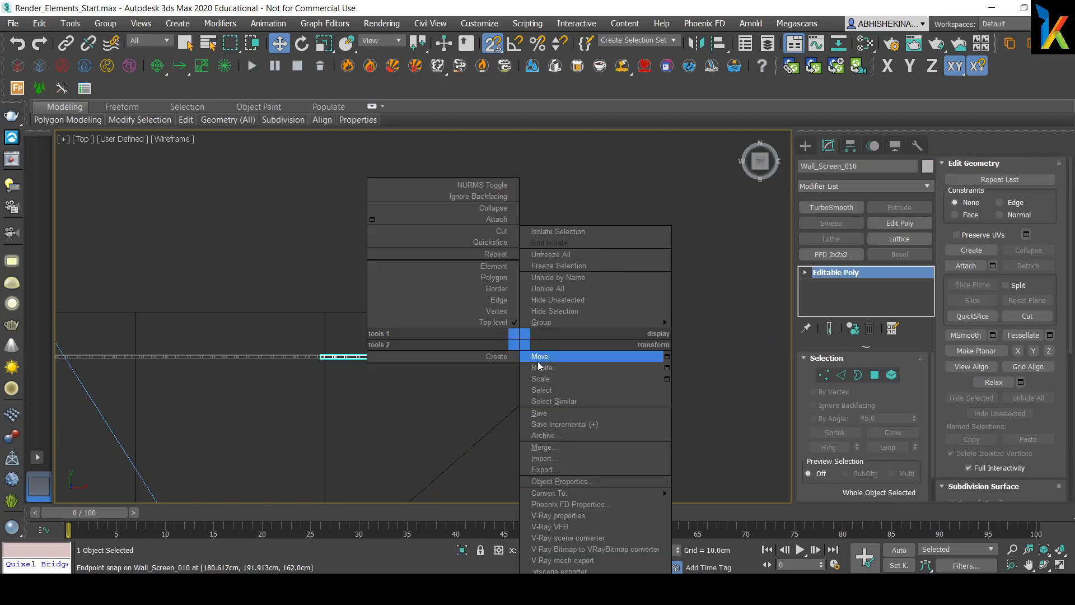
click(540, 368)
middle_drag(551, 430, 600, 368)
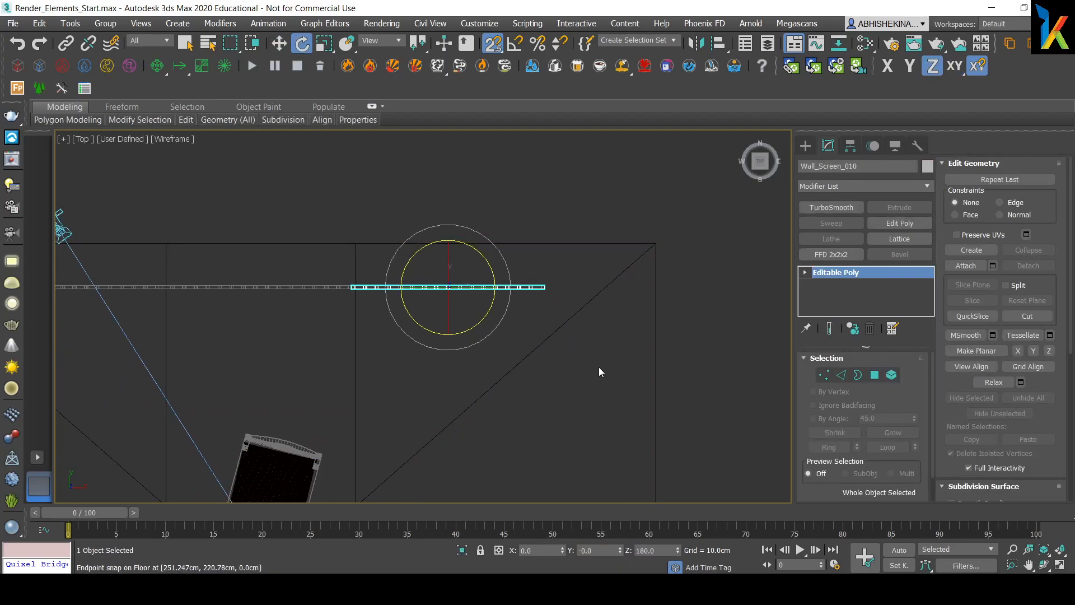
key(s)
mouse_move(482, 256)
shift+mouse_down()
mouse_move(516, 313)
mouse_move(521, 374)
shift+mouse_up()
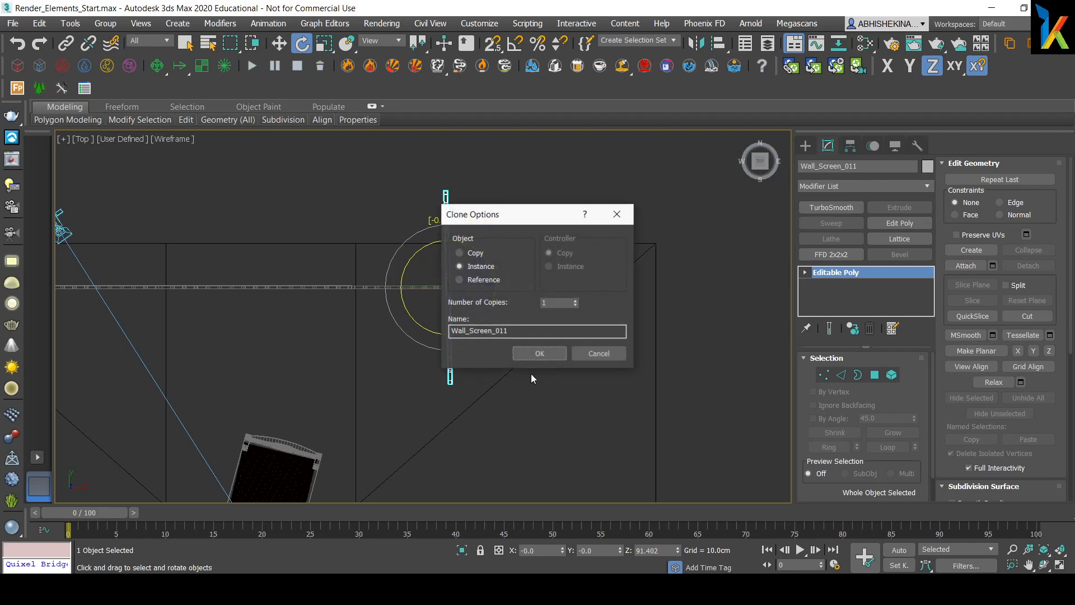
click(597, 356)
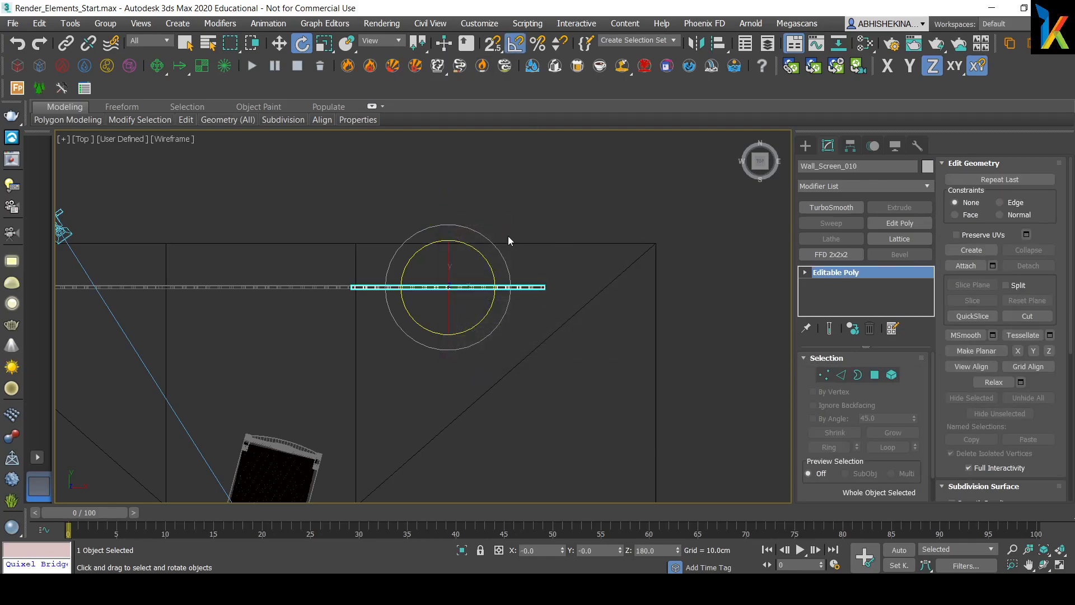
shift+drag(482, 258, 508, 296)
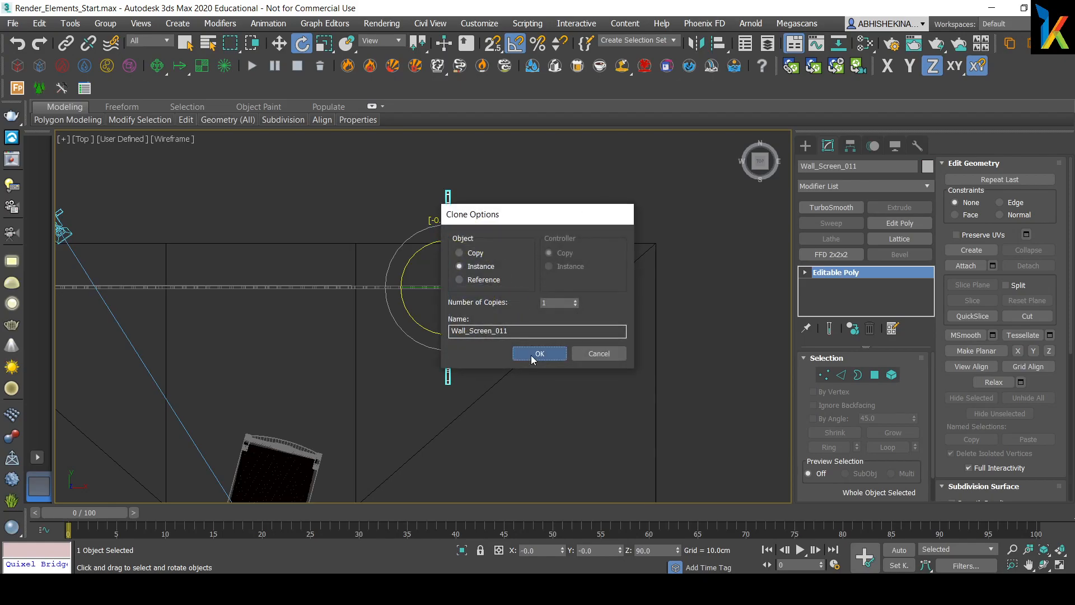
click(531, 355)
Move the rotated screen to the +X end of the back row, snapping its outer corner to the row's inner corner.
key(w)
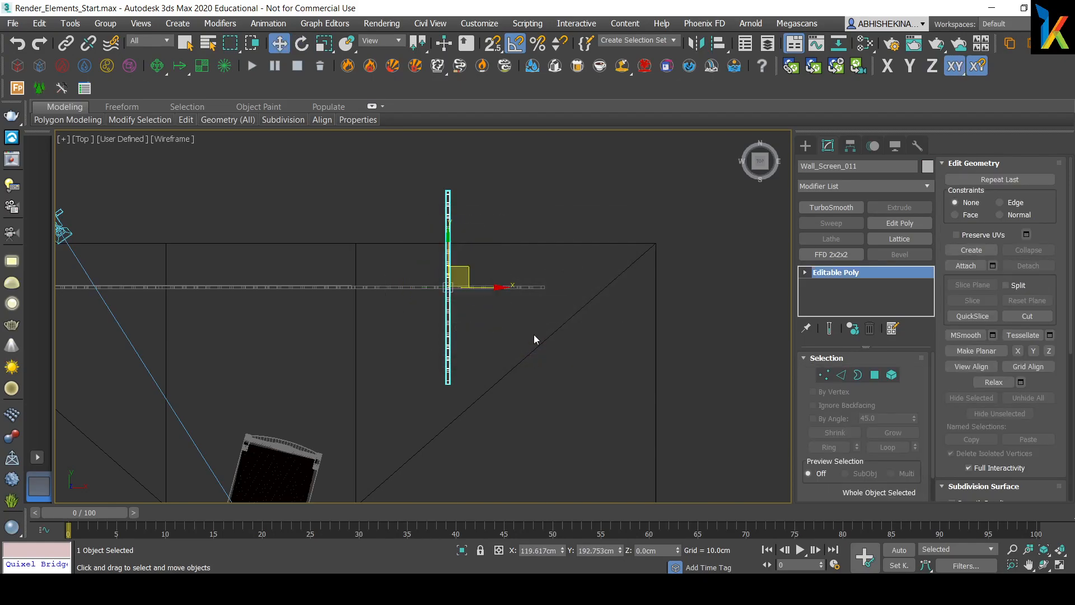
key(space)
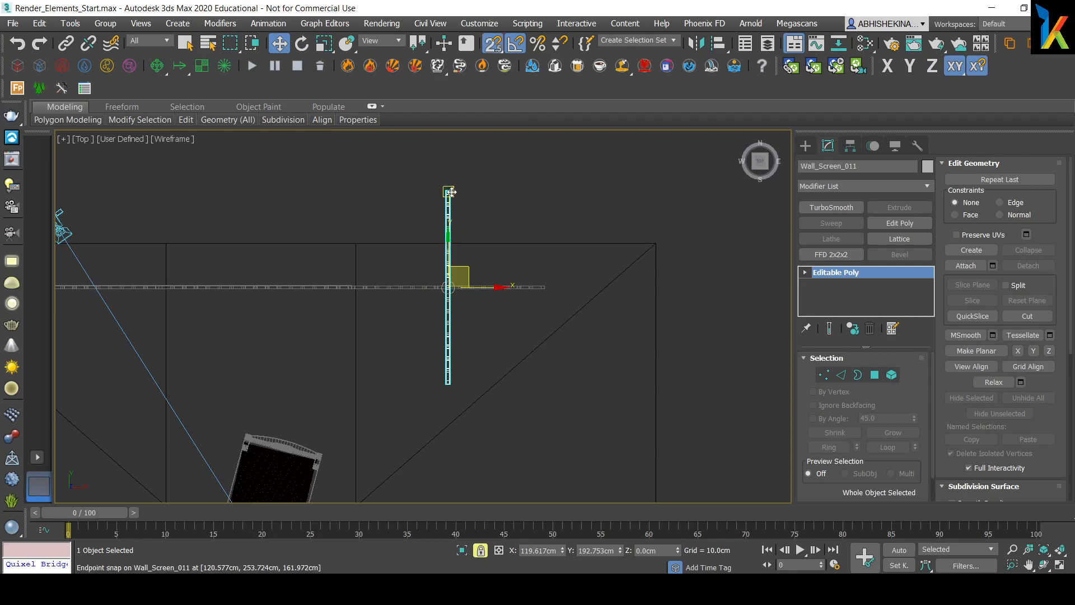
drag(447, 192, 547, 288)
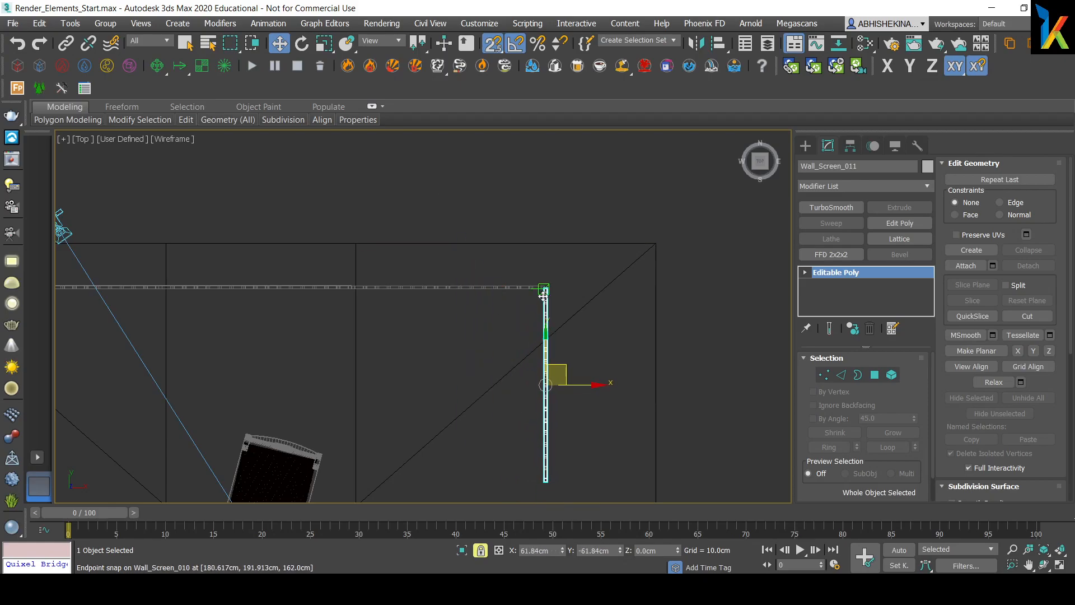
scroll(543, 274, up, 3)
scroll(543, 273, up, 5)
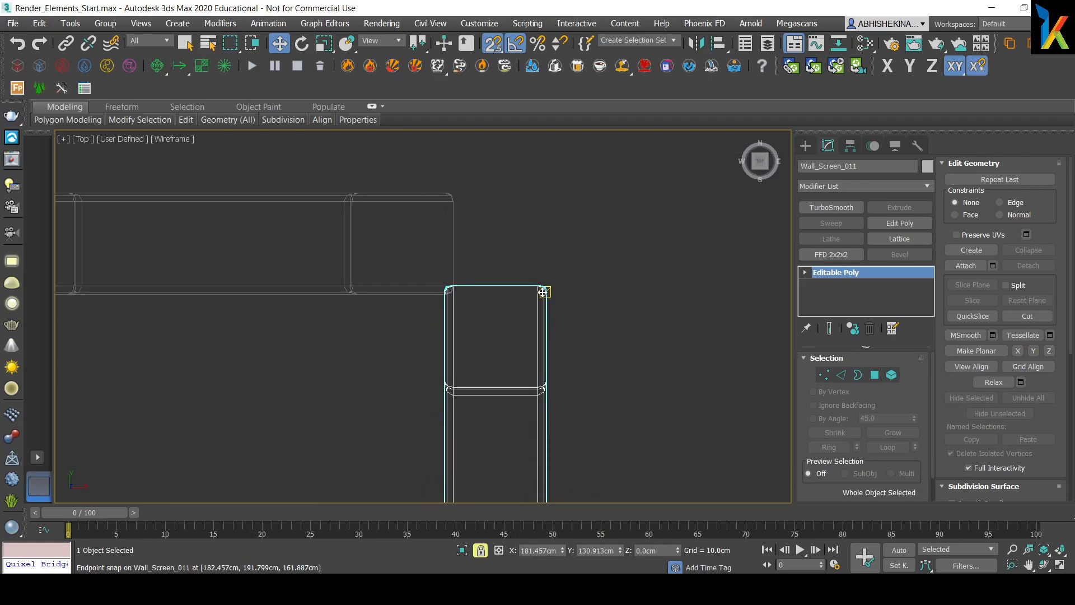
drag(543, 289, 448, 295)
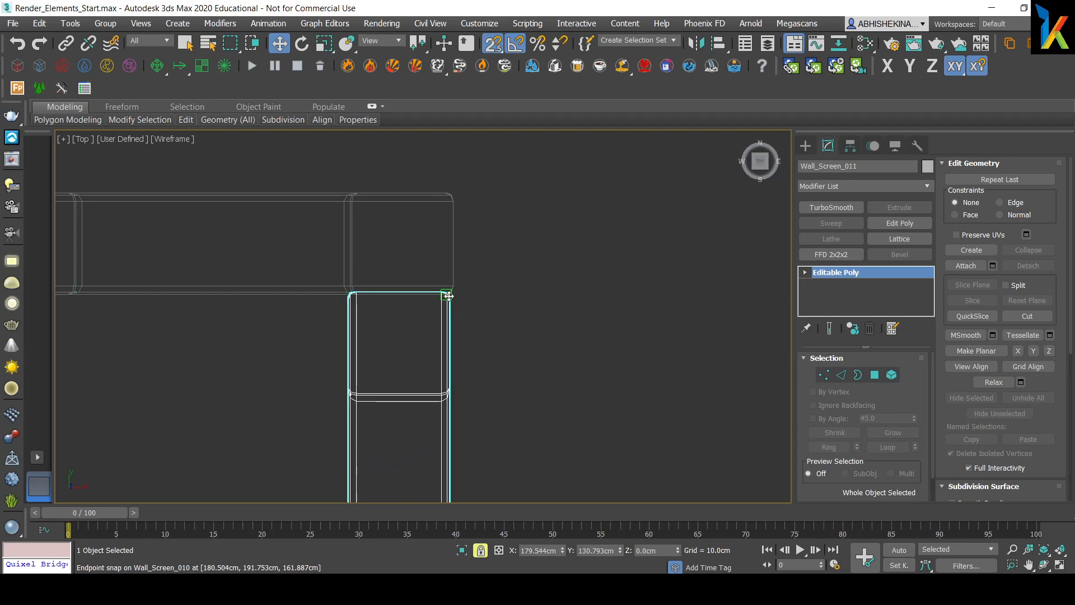
Clone the side screen Wall_Screen_011 as one instance and place it at its lower end to extend the side wall.
scroll(449, 295, down, 8)
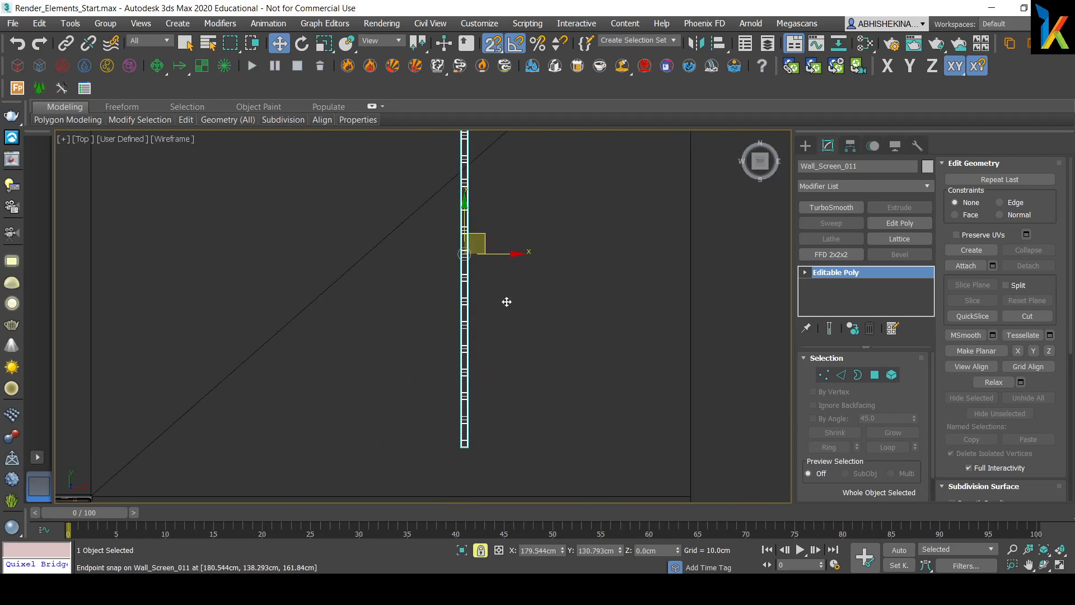
scroll(505, 283, down, 1)
scroll(504, 396, up, 4)
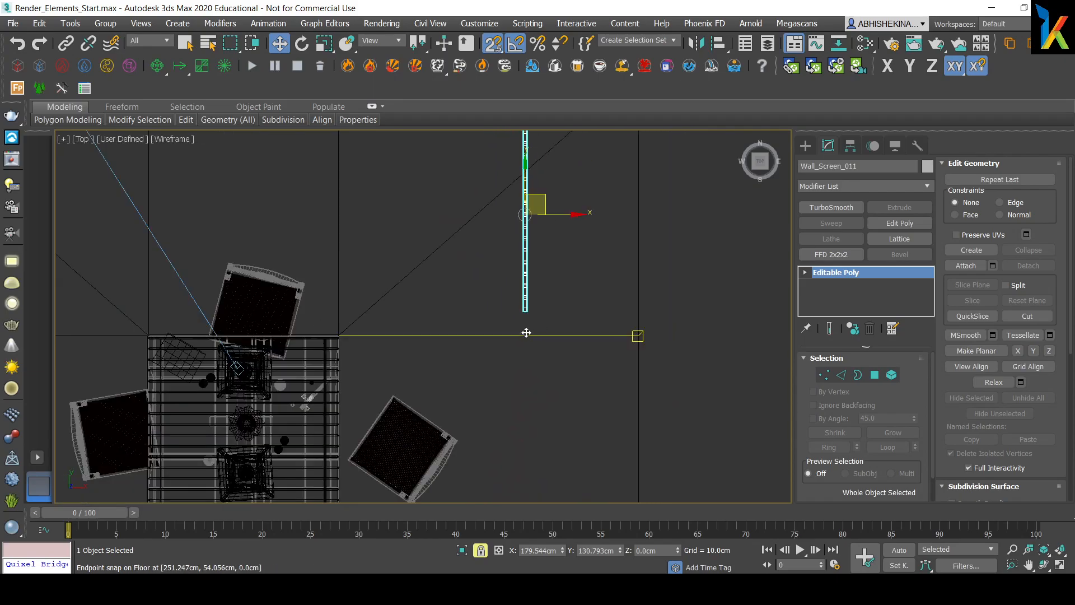
key(space)
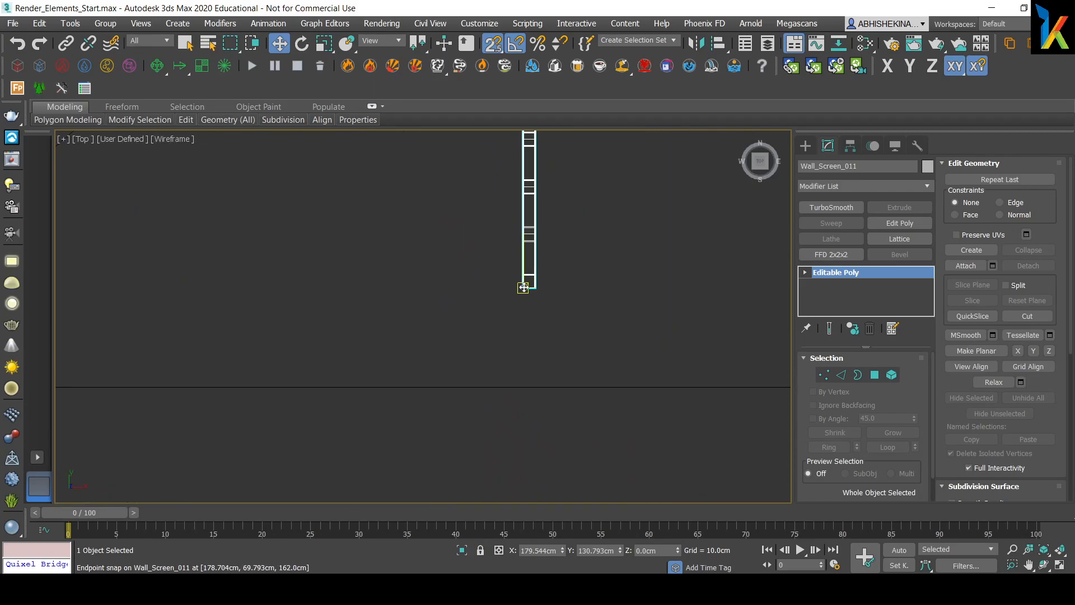
middle_drag(558, 135, 557, 357)
scroll(557, 358, down, 5)
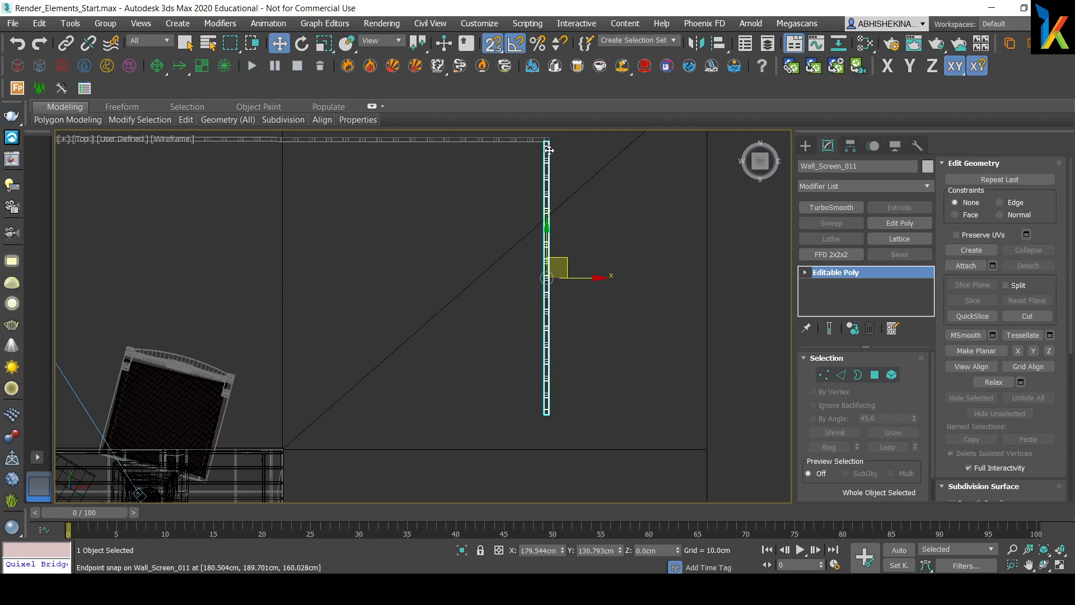
shift+drag(510, 345, 547, 417)
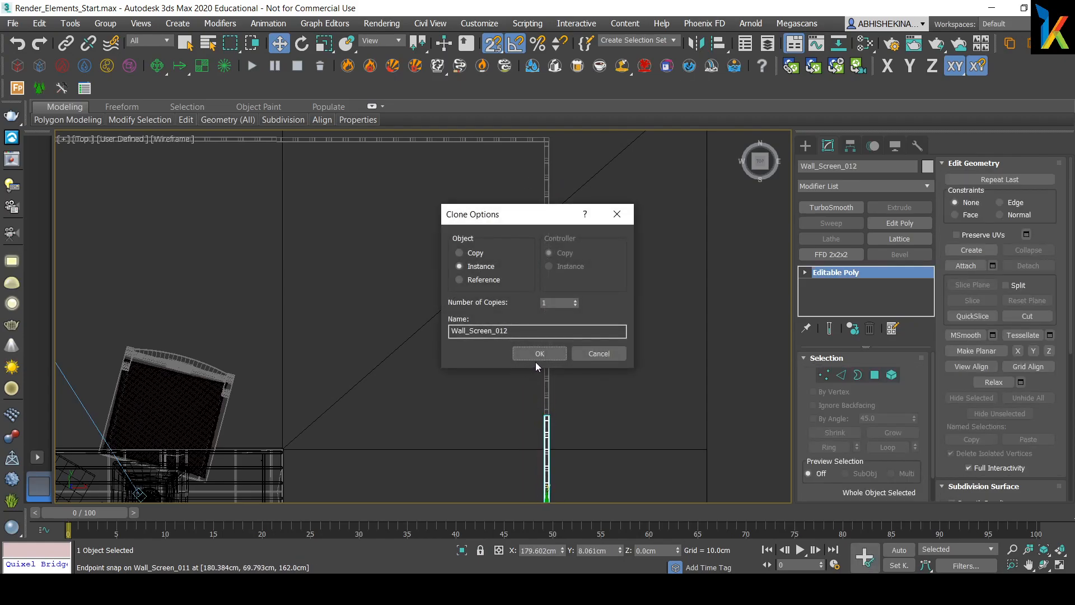
click(535, 351)
scroll(562, 395, up, 4)
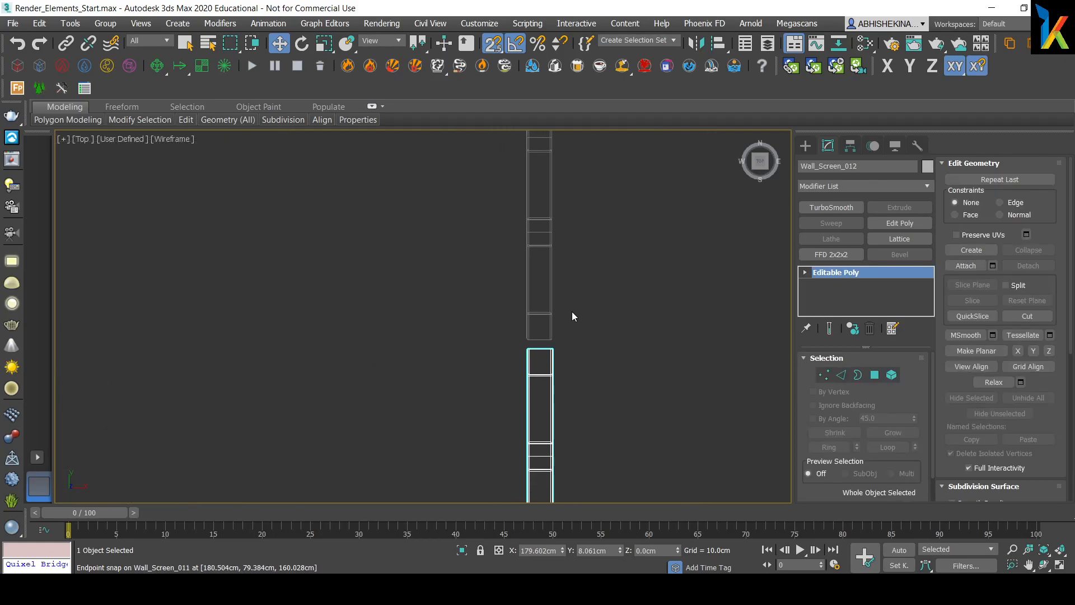
Snap the end corner of Wall_Screen_012 to the adjoining corner of Wall_Screen_011 to close the gap in the side wall.
scroll(553, 364, up, 4)
drag(545, 325, 543, 298)
scroll(543, 298, up, 5)
drag(501, 256, 502, 281)
scroll(509, 291, down, 10)
middle_drag(550, 432, 584, 304)
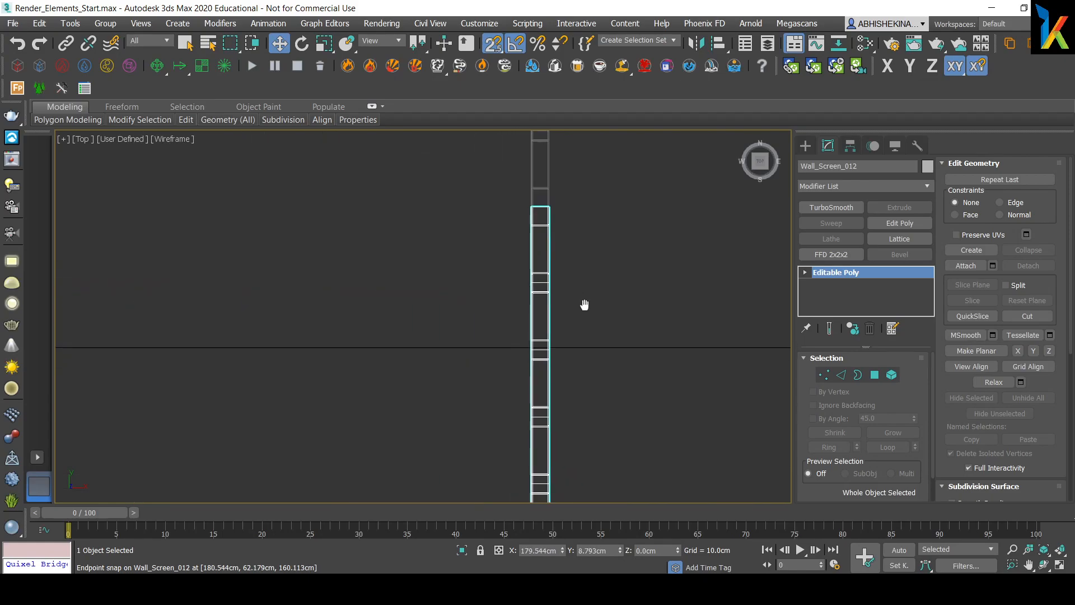
Clone Wall_Screen_012 as one instance and place it at its -Y end to extend the side wall.
scroll(592, 431, down, 5)
scroll(616, 414, up, 3)
middle_drag(589, 385, 605, 309)
scroll(606, 309, down, 4)
middle_drag(629, 433, 632, 301)
middle_drag(626, 159, 609, 372)
scroll(559, 281, up, 5)
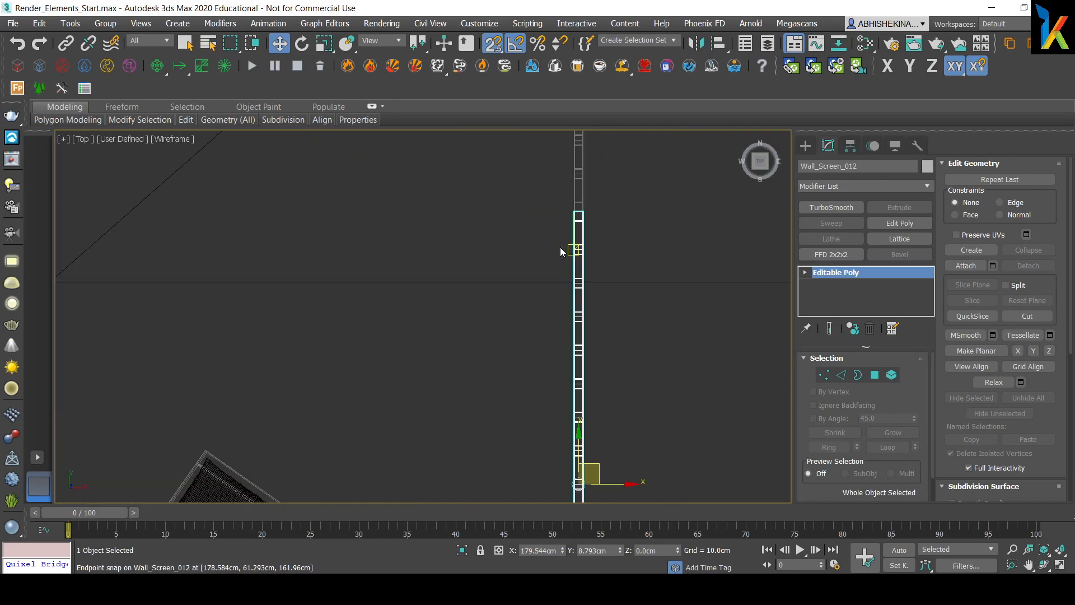
key(space)
scroll(564, 294, down, 5)
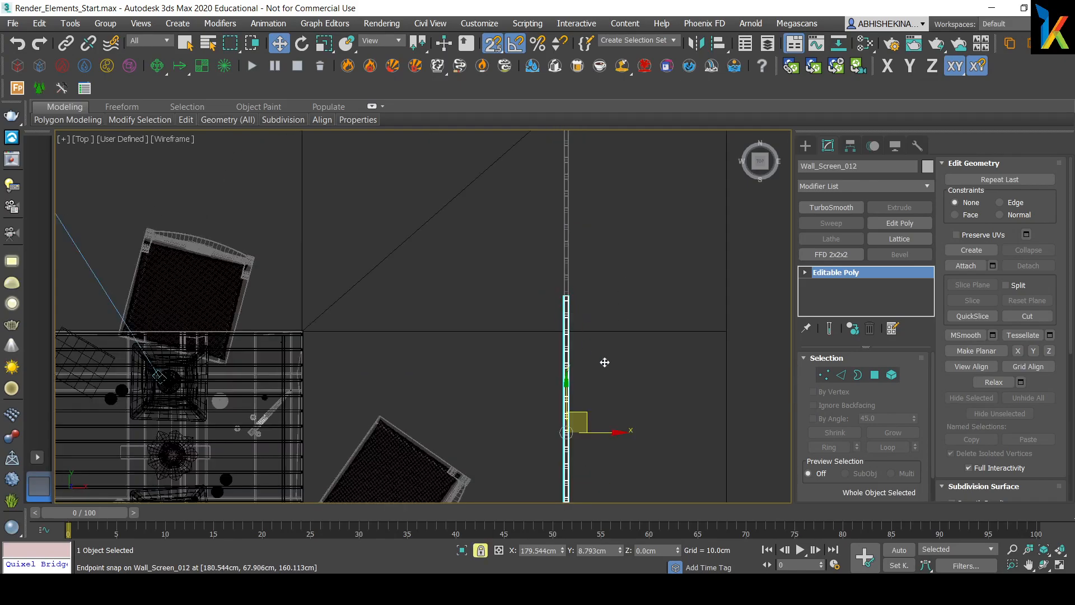
scroll(643, 270, up, 2)
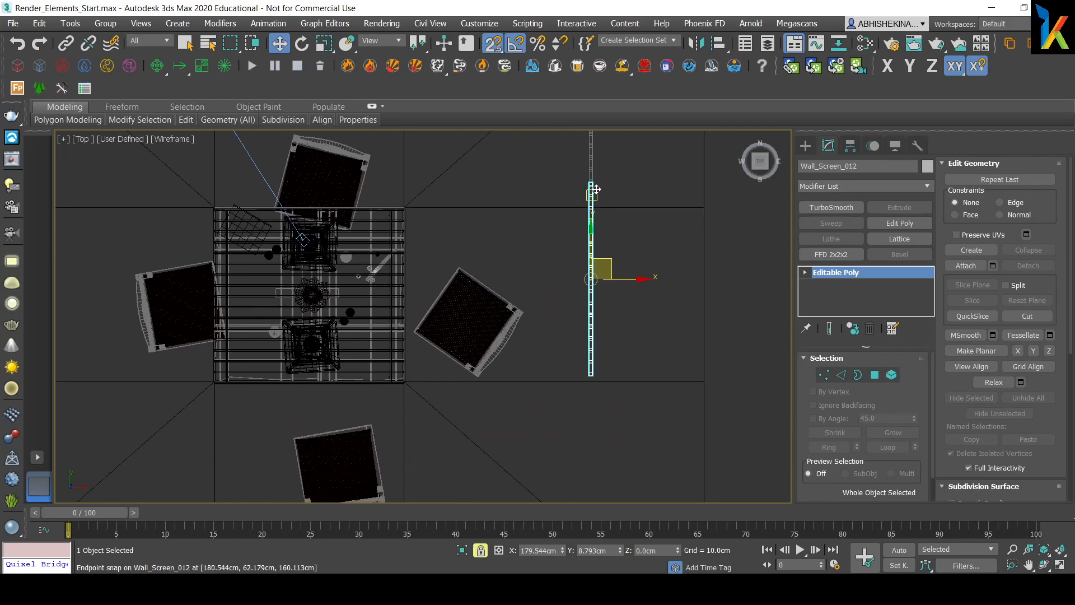
mouse_move(592, 185)
shift+mouse_down()
mouse_move(585, 432)
mouse_move(591, 376)
shift+mouse_up()
click(552, 356)
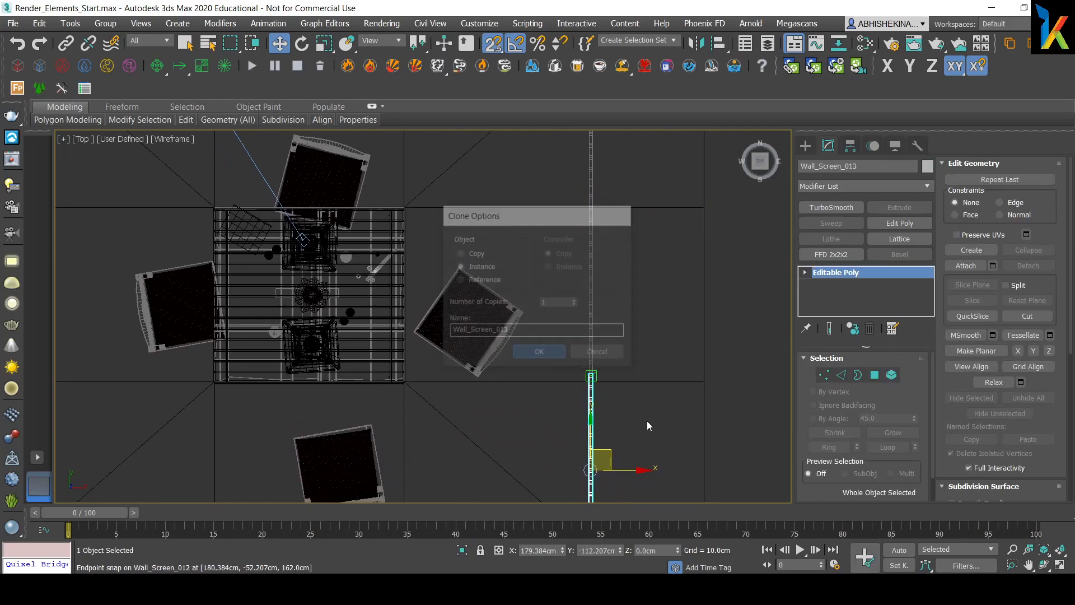
Snap the end corner of Wall_Screen_013 to the -Y end corner of Wall_Screen_012 so the two screens line up.
middle_drag(616, 415, 602, 340)
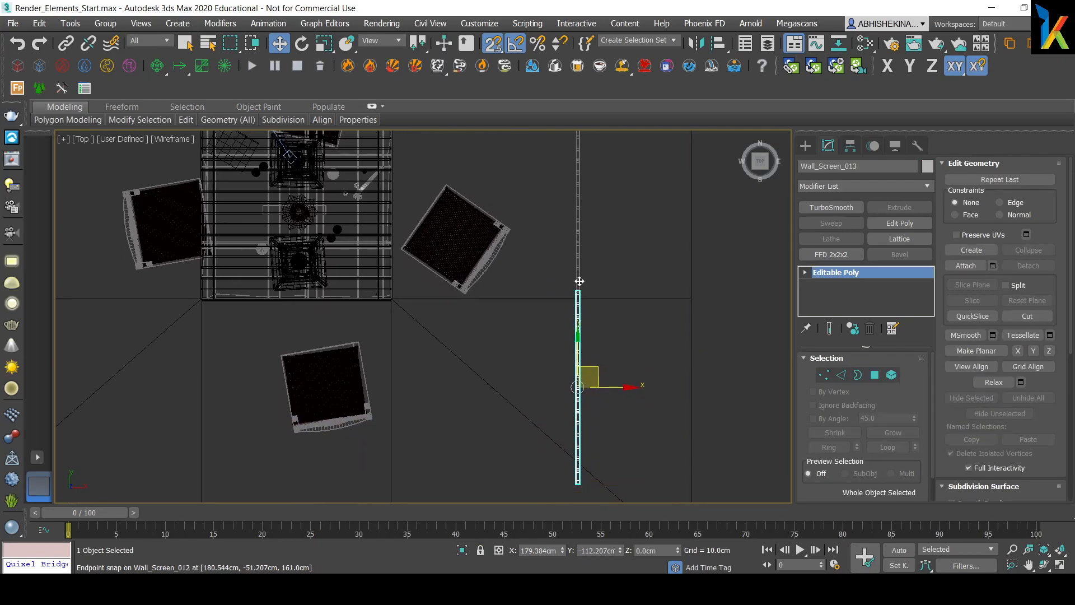
scroll(579, 279, up, 6)
scroll(603, 409, up, 3)
middle_drag(597, 387, 620, 295)
drag(545, 289, 559, 342)
scroll(581, 345, down, 10)
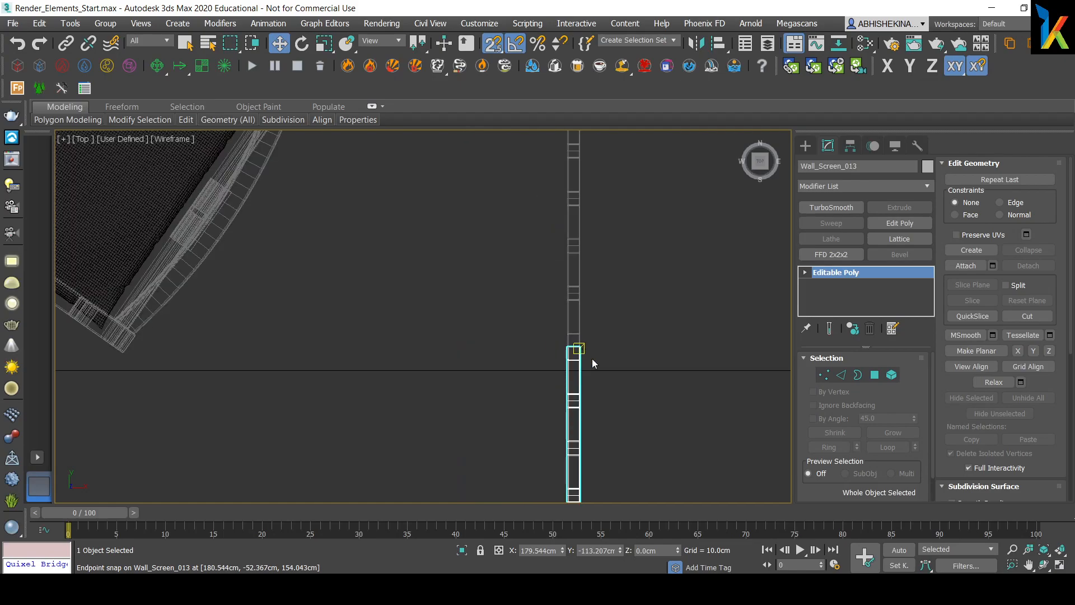
Clone Wall_Screen_013 as one instance rotated -90 degrees about Z, with point snapping off.
middle_drag(679, 425, 653, 321)
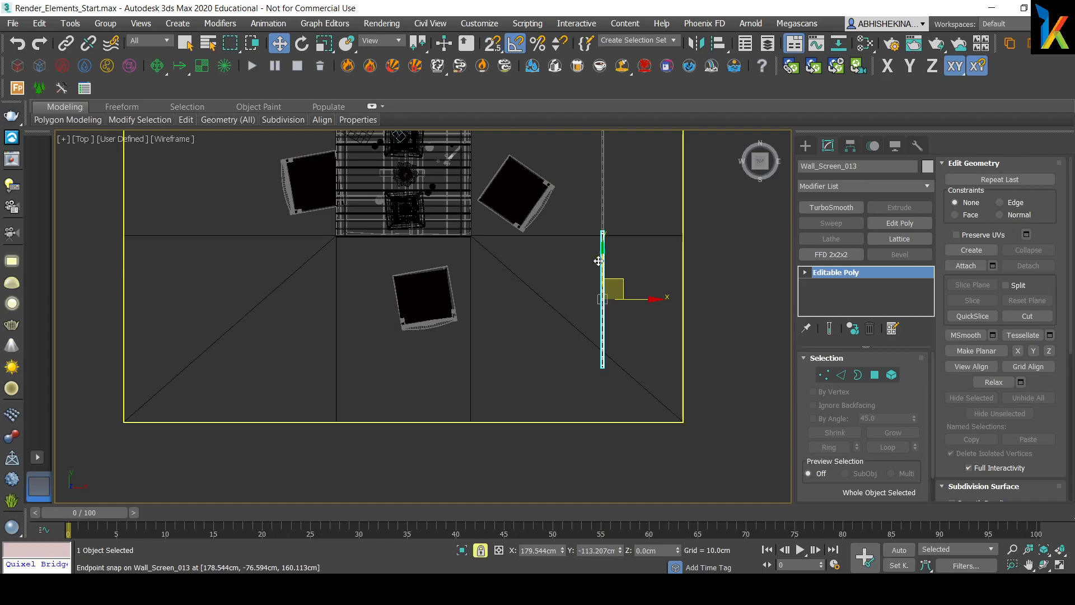
right_click(628, 275)
click(649, 295)
shift+drag(628, 261, 669, 296)
click(537, 354)
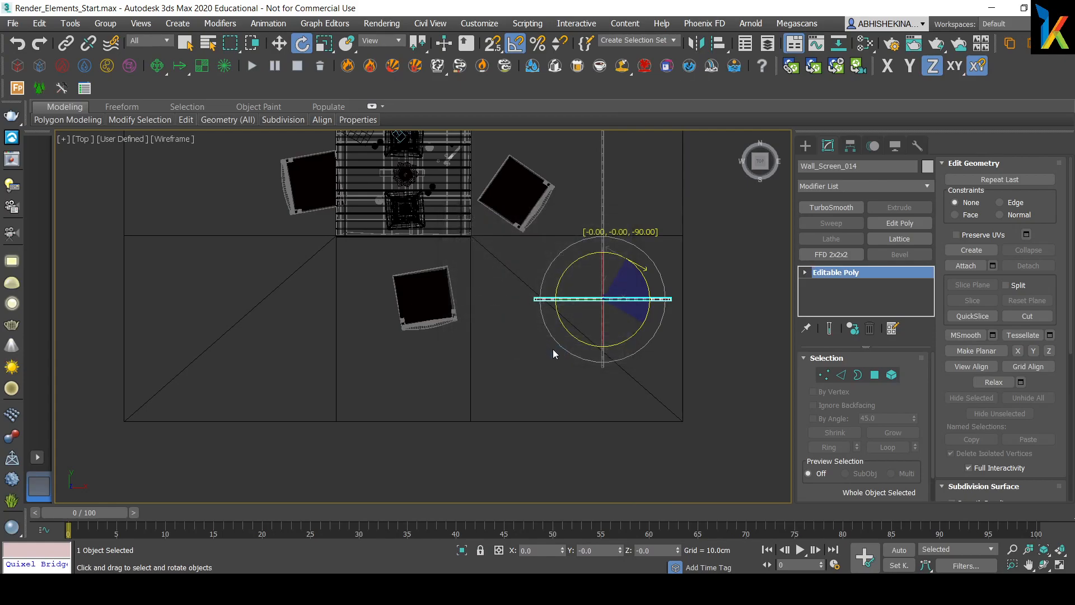
Move the rotated screen to the -Y end of the side wall and snap its outer corner to Wall_Screen_013's inner corner.
key(w)
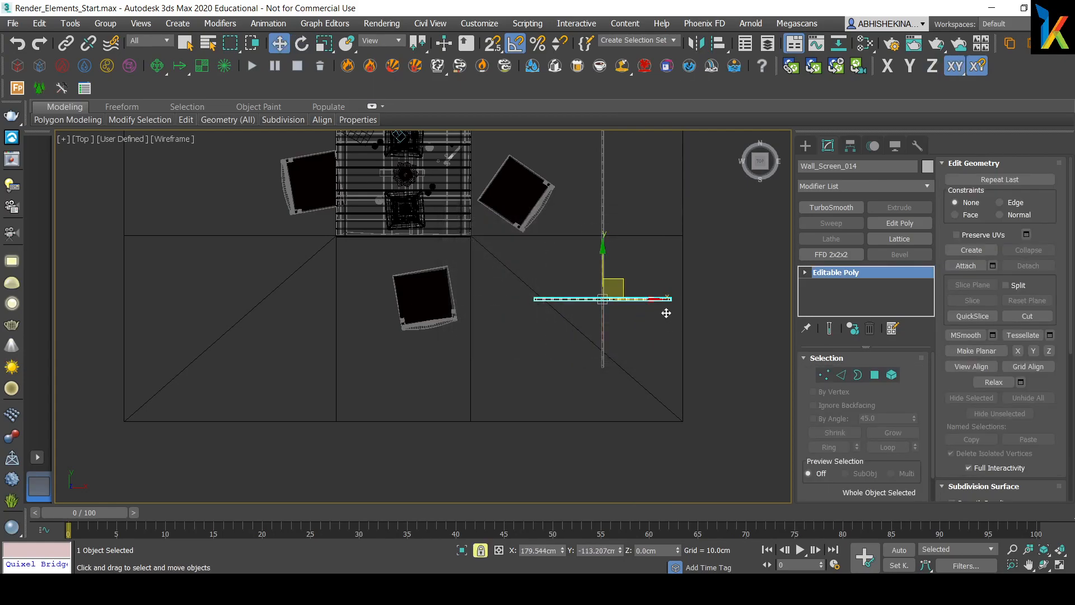
scroll(666, 313, up, 5)
scroll(698, 284, down, 3)
drag(701, 253, 559, 388)
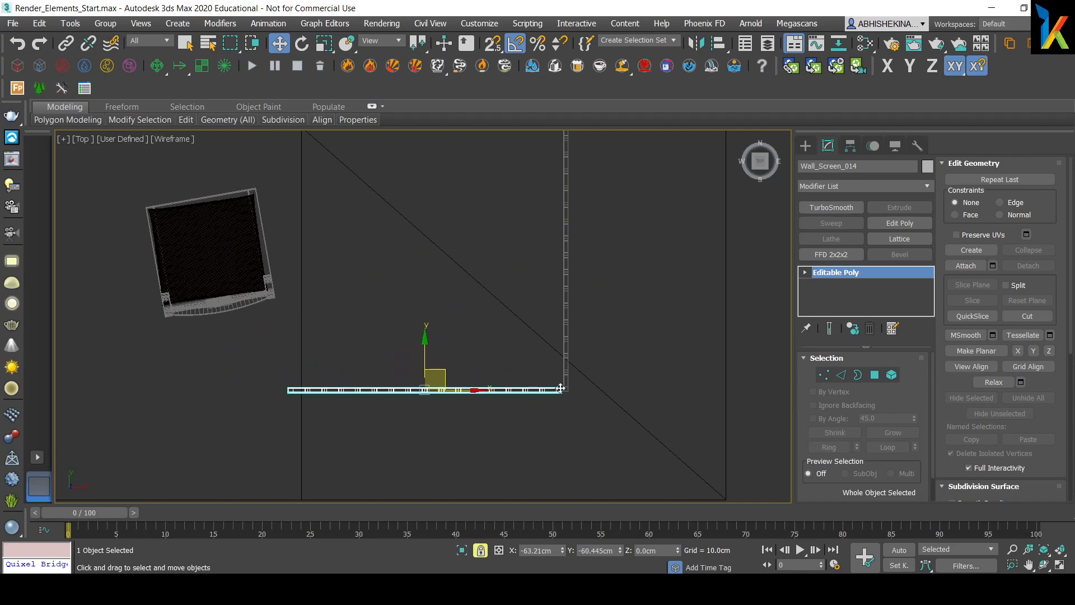
scroll(573, 390, up, 4)
key(s)
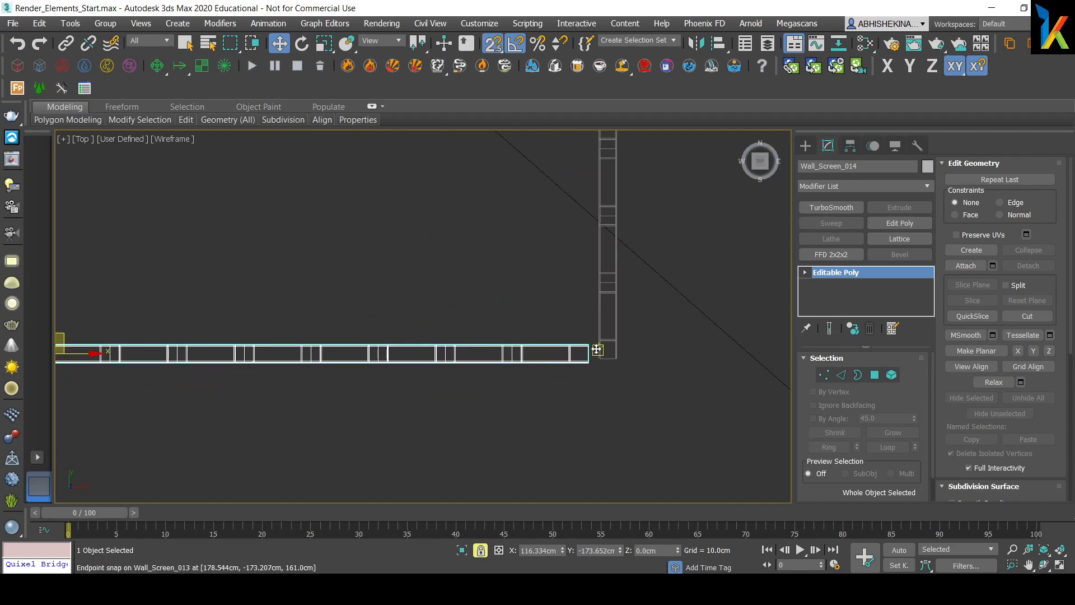
scroll(587, 416, up, 3)
drag(548, 426, 609, 402)
scroll(630, 404, up, 5)
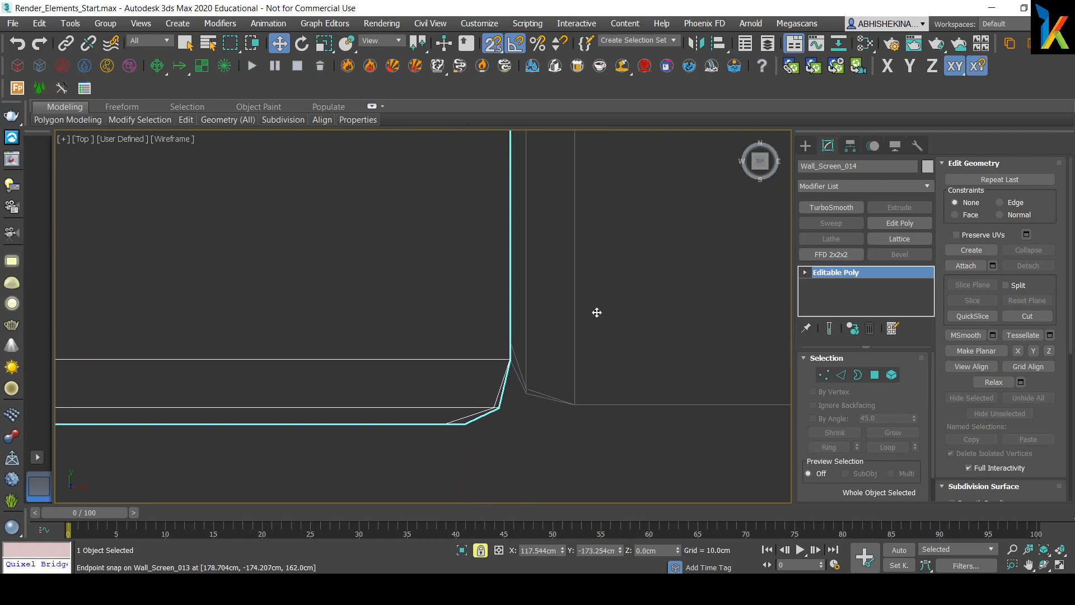
drag(502, 377, 522, 394)
scroll(538, 369, down, 8)
Clone the front screen Wall_Screen_014 as one instance and place it at its -X end.
middle_drag(295, 332, 430, 346)
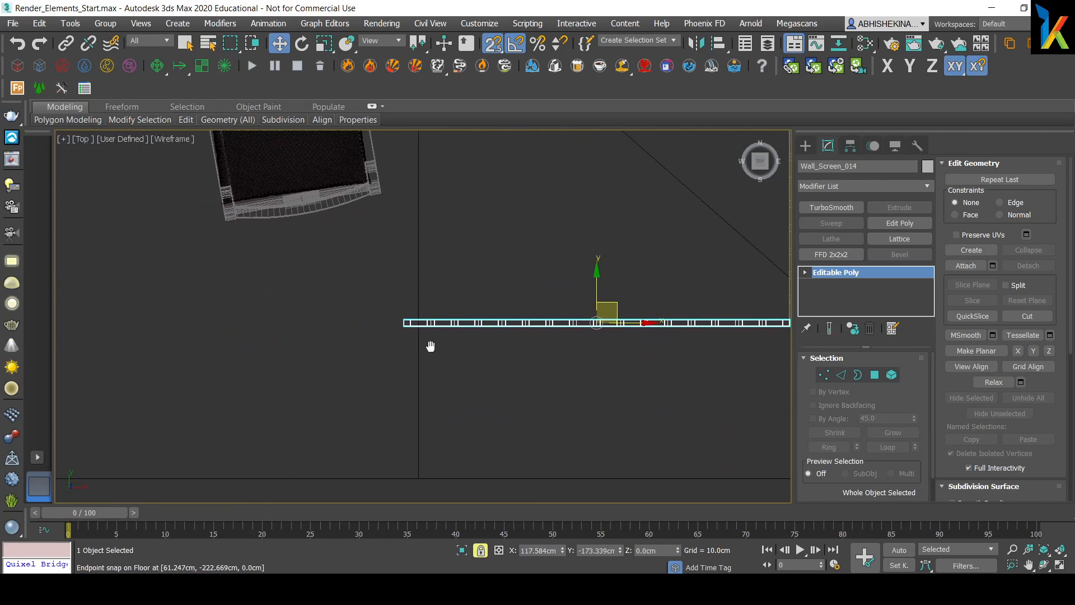
key(space)
scroll(506, 350, down, 4)
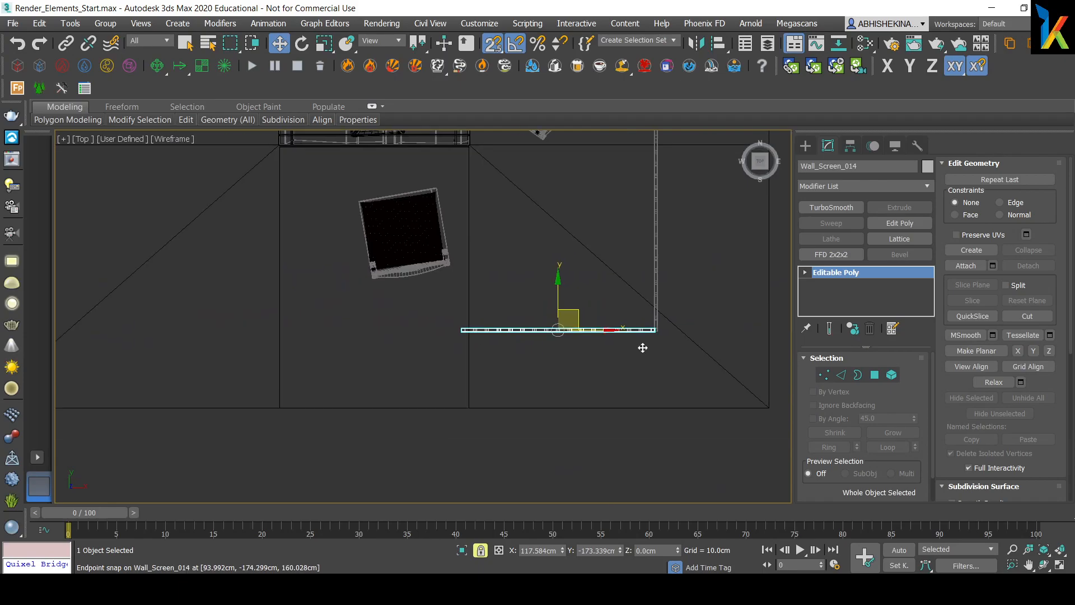
mouse_move(487, 393)
shift+mouse_down()
mouse_move(449, 364)
mouse_move(479, 355)
shift+mouse_up()
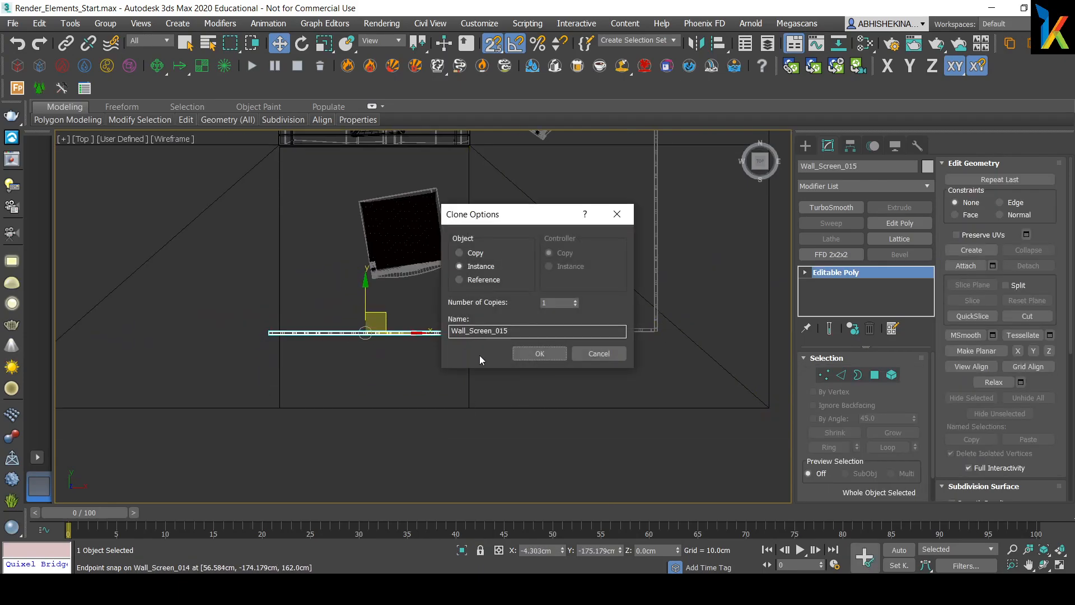
click(537, 353)
Snap the end corner of Wall_Screen_015 to the -X end corner of Wall_Screen_014 to align the front row.
scroll(455, 317, up, 5)
scroll(453, 315, up, 10)
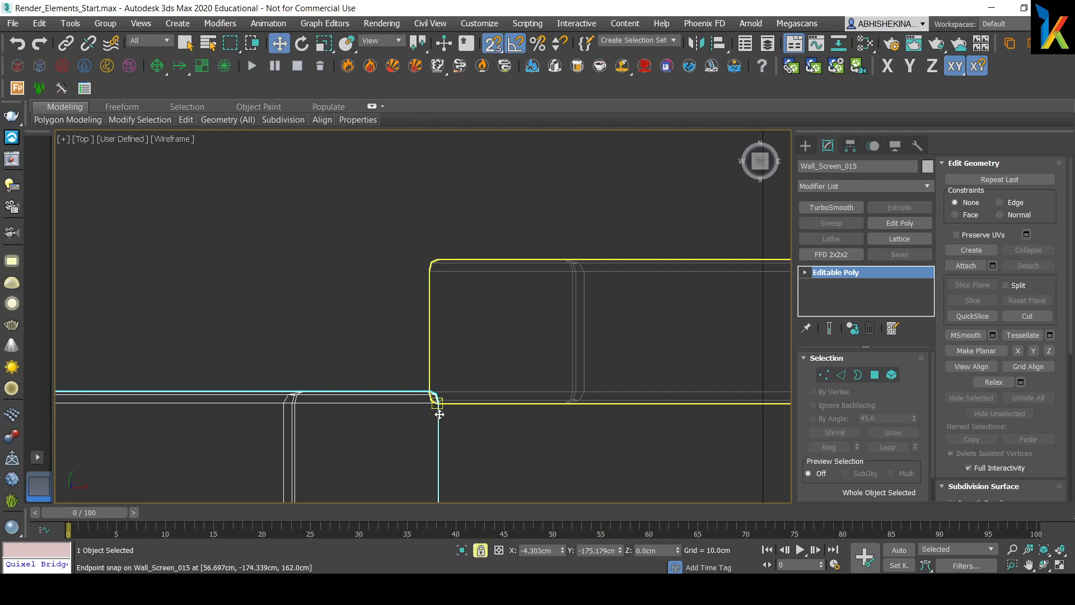
scroll(384, 336, down, 2)
drag(437, 407, 429, 304)
scroll(427, 276, down, 4)
scroll(429, 304, down, 3)
Clone Wall_Screen_015 as one instance and place it at its -X end as the third front screen.
middle_drag(343, 334, 483, 348)
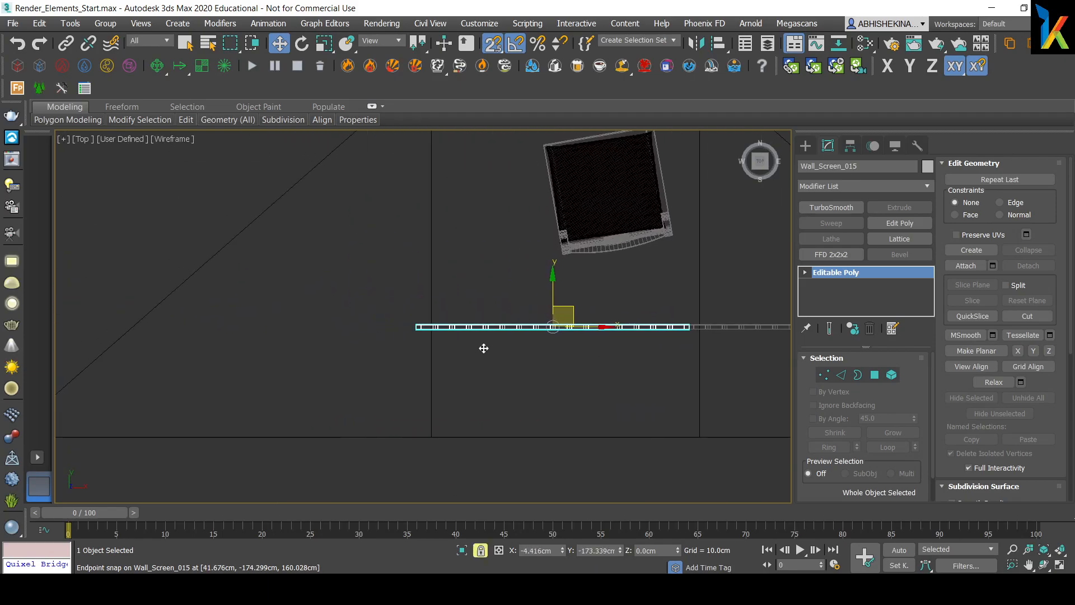
scroll(415, 334, down, 4)
middle_drag(555, 355, 554, 436)
scroll(588, 428, down, 2)
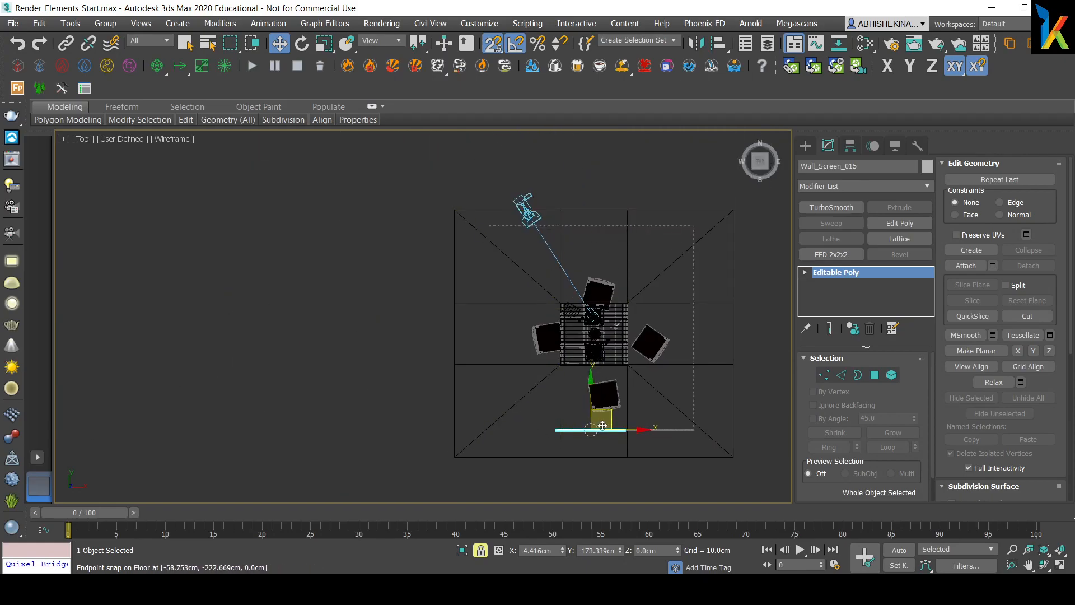
scroll(601, 426, up, 5)
scroll(502, 442, down, 2)
middle_drag(588, 434, 511, 409)
key(space)
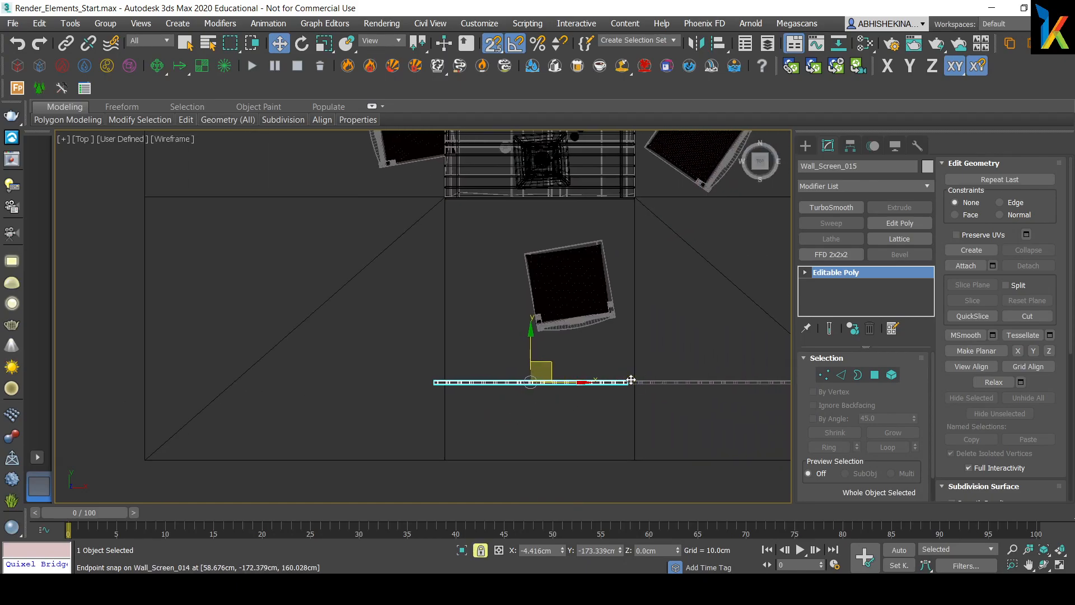
mouse_move(627, 382)
shift+mouse_down()
mouse_move(419, 414)
mouse_move(434, 382)
shift+mouse_up()
click(525, 358)
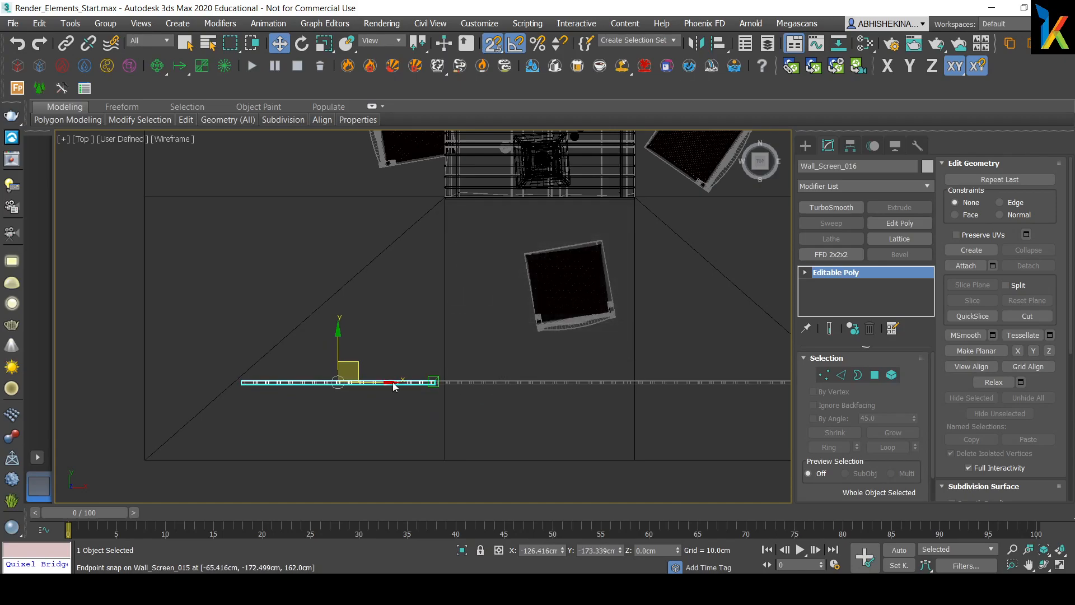
Snap the end corner of Wall_Screen_016 to the -X end corner of Wall_Screen_015 and check the joint up close.
scroll(522, 383, up, 6)
middle_drag(609, 350, 521, 383)
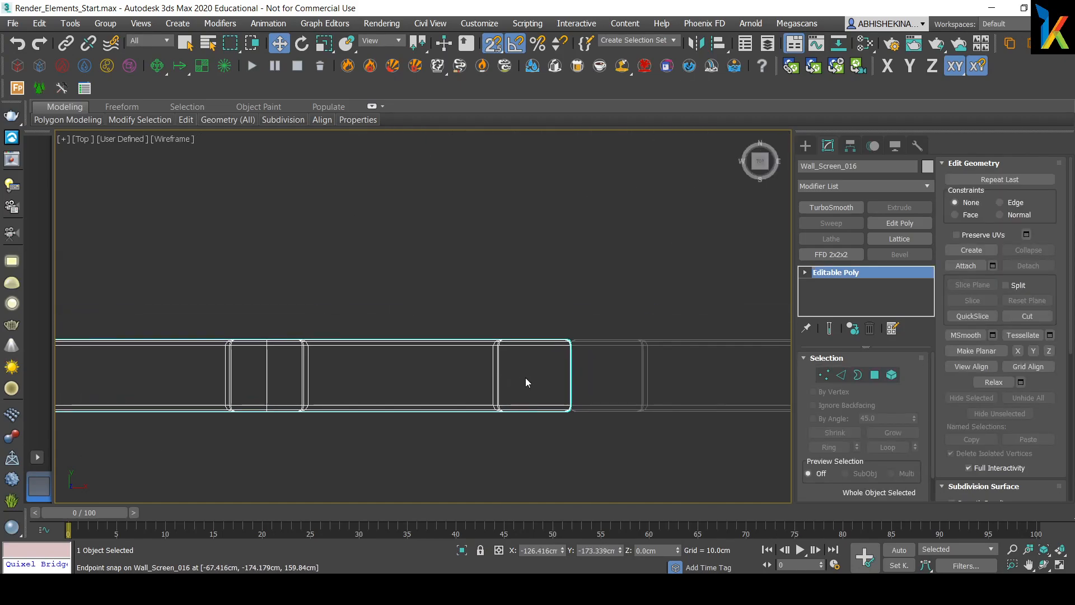
mouse_move(568, 346)
mouse_down()
mouse_move(568, 397)
mouse_move(566, 344)
mouse_move(576, 355)
mouse_up()
scroll(540, 336, up, 5)
scroll(569, 351, down, 10)
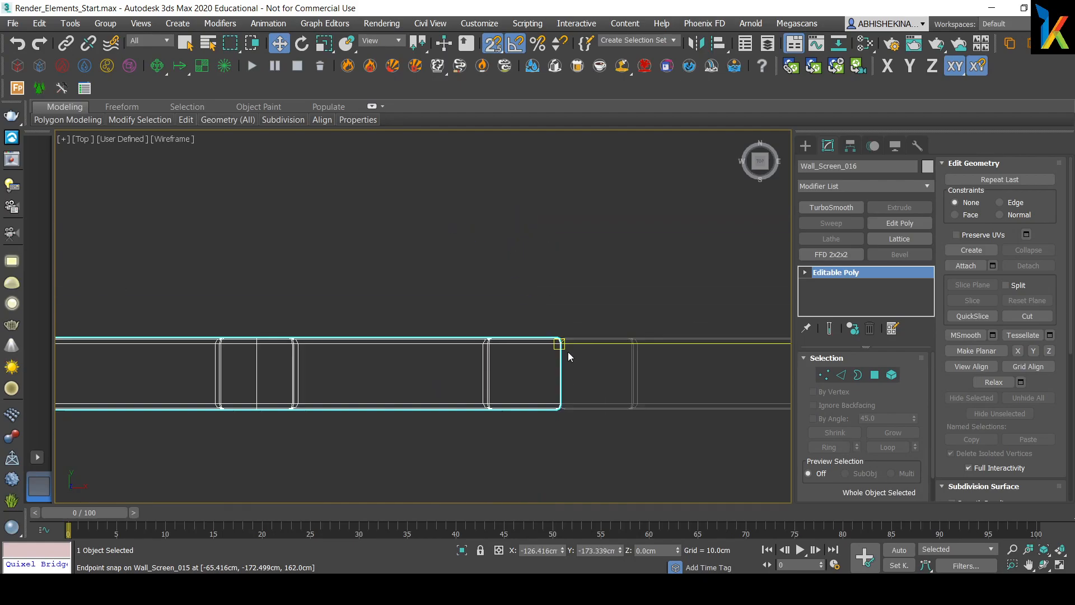
Examine the three rows of lattice screens around the dining set in the Perspective view.
scroll(660, 368, down, 4)
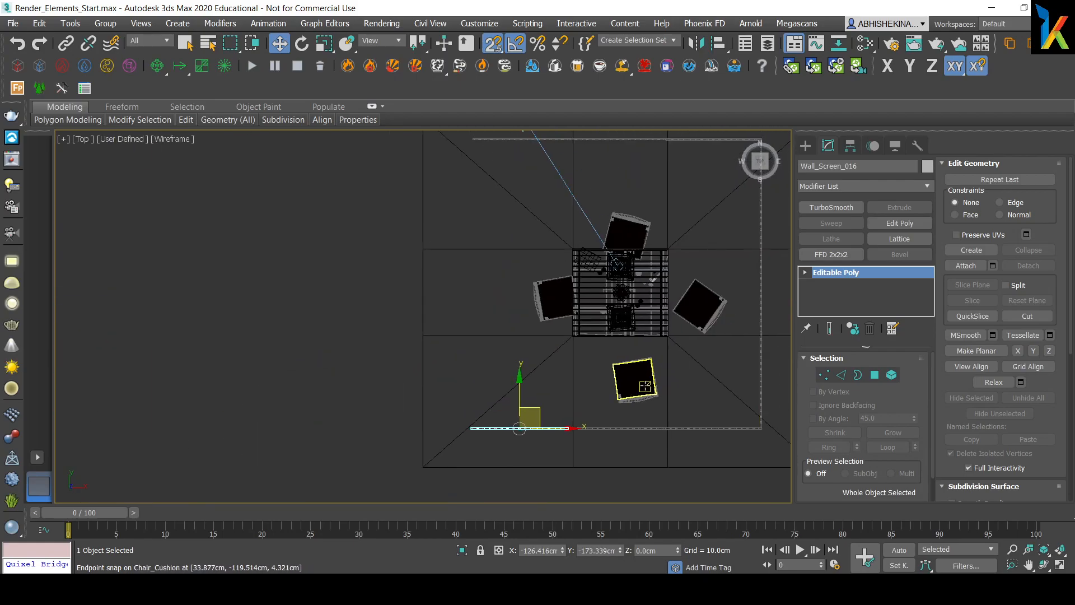
key(p)
mouse_move(637, 357)
alt+middle_down()
mouse_move(524, 361)
mouse_move(511, 466)
mouse_move(475, 427)
alt+middle_up()
scroll(462, 414, up, 5)
scroll(462, 414, down, 6)
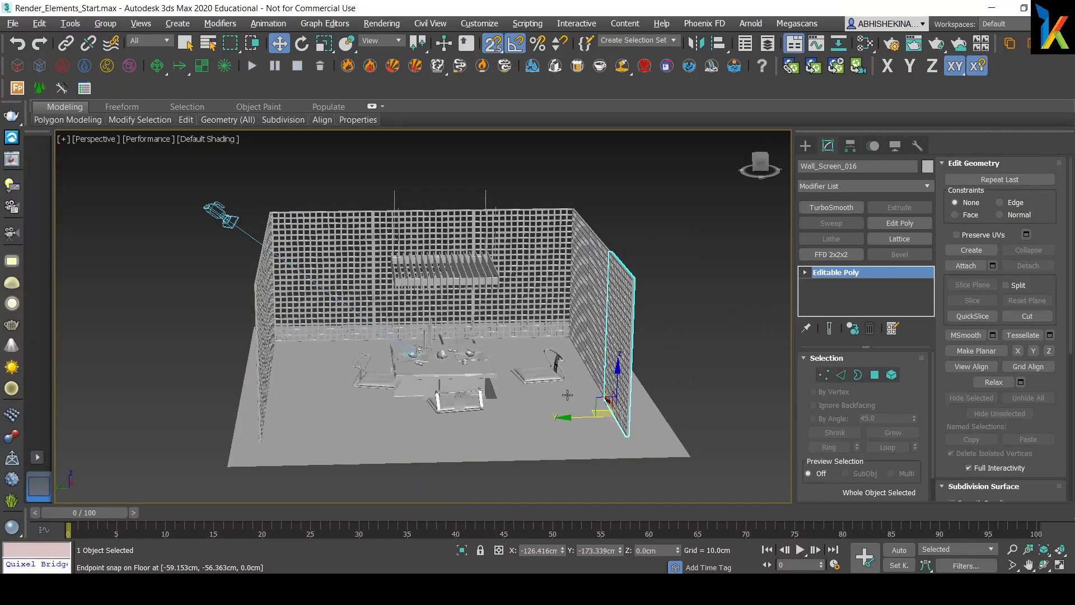
alt+middle_drag(522, 359, 560, 353)
Open the V-Ray render setup, examine the screen enclosure from several angles, and close the setup without changes.
key(F10)
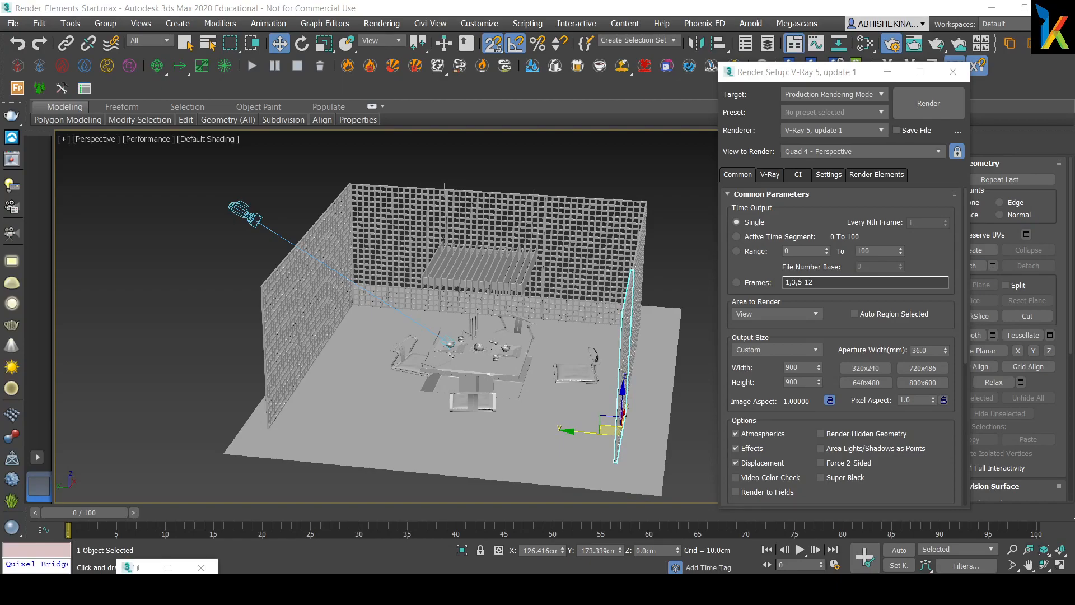
alt+middle_drag(448, 380, 371, 263)
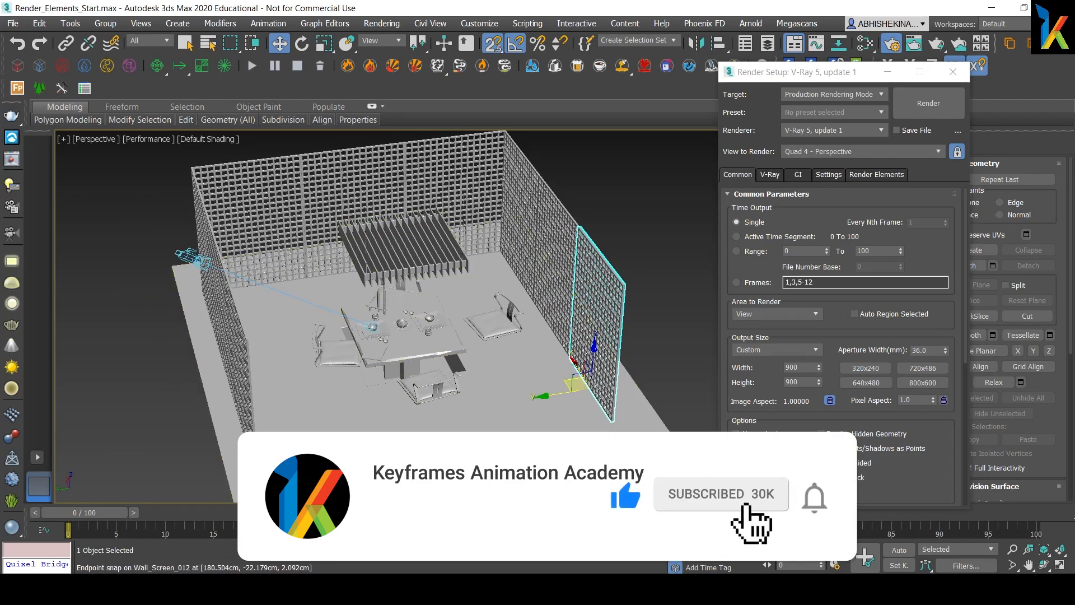
alt+middle_drag(568, 273, 511, 358)
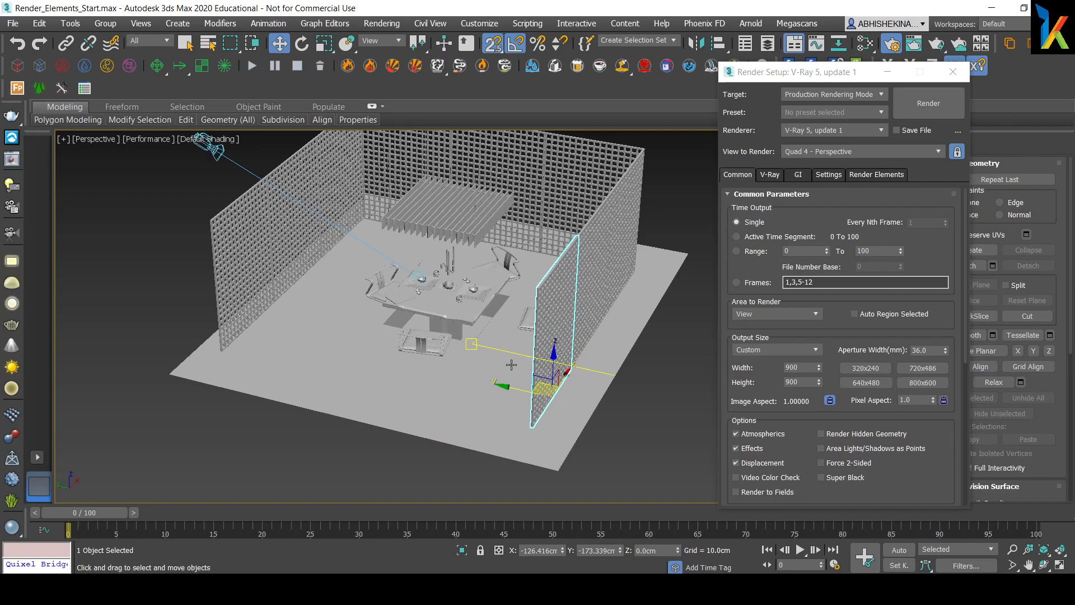
alt+middle_drag(445, 376, 513, 371)
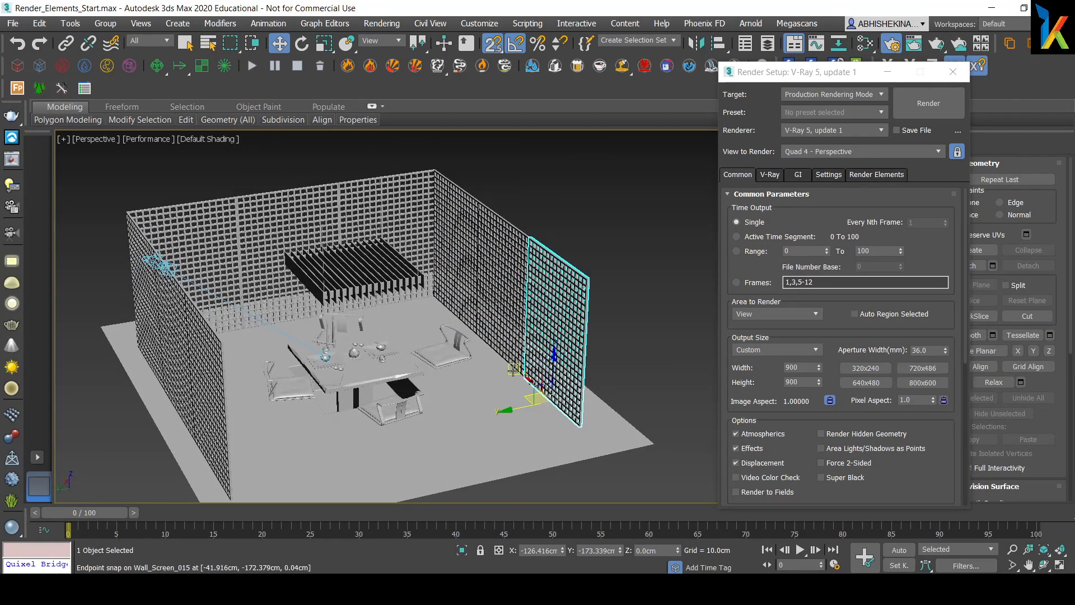
middle_drag(364, 371, 449, 370)
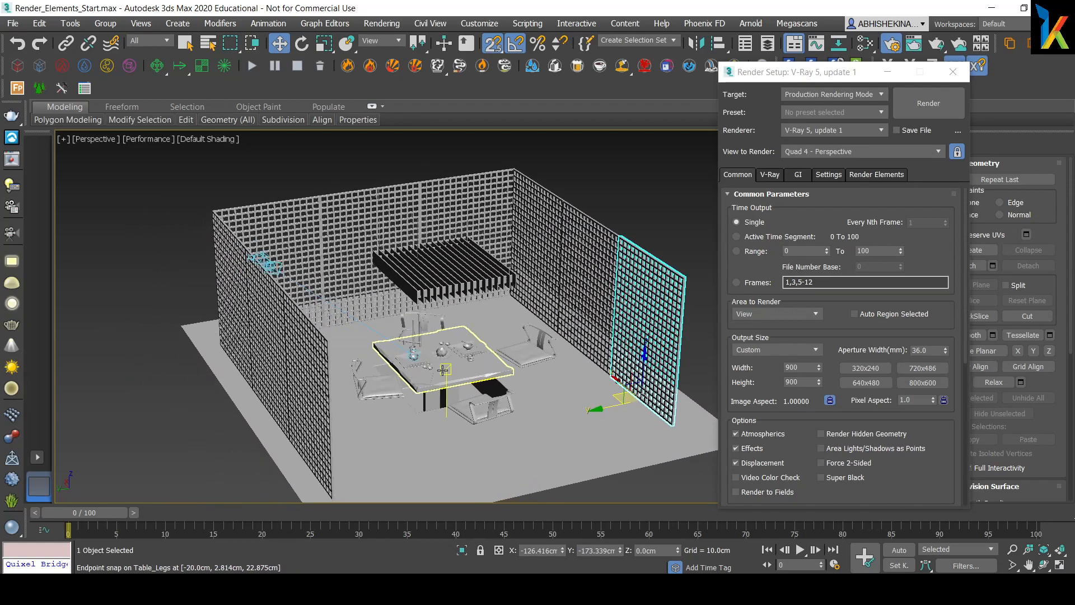
alt+middle_drag(443, 370, 370, 360)
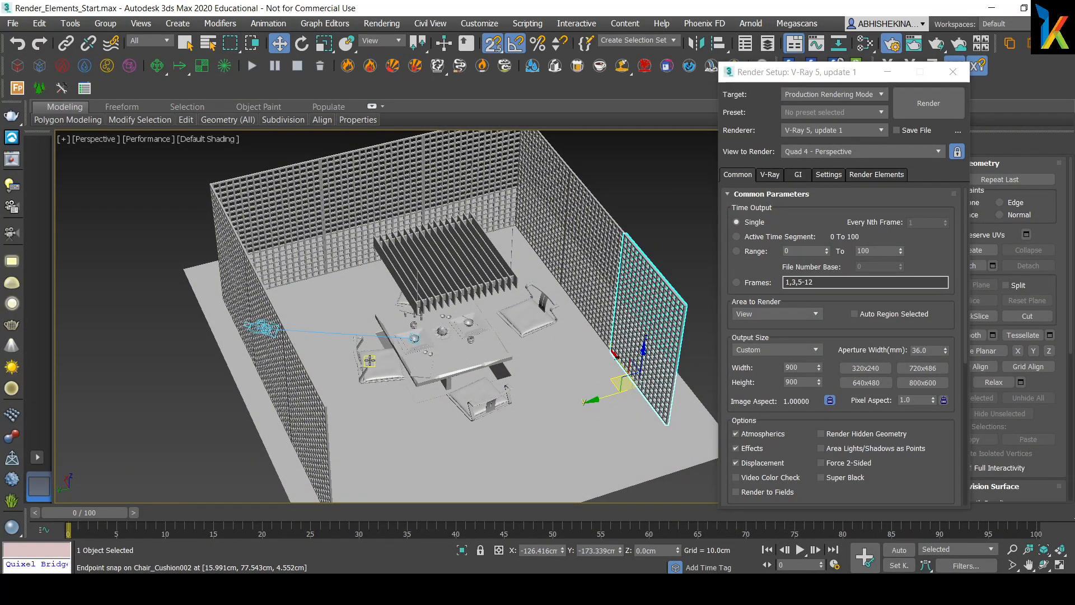
alt+middle_drag(369, 360, 417, 357)
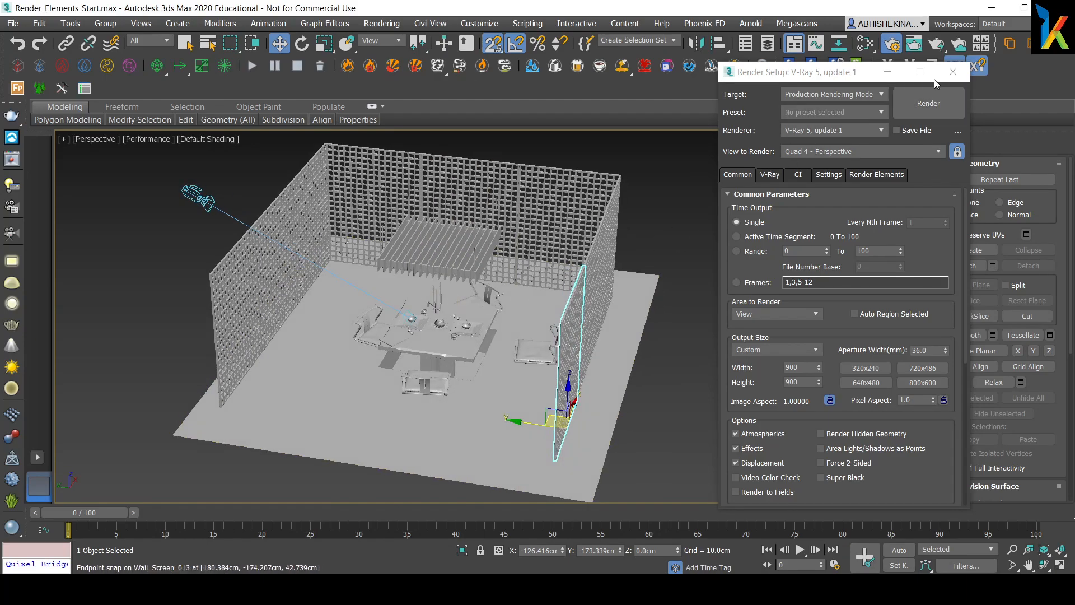
click(864, 209)
key(Escape)
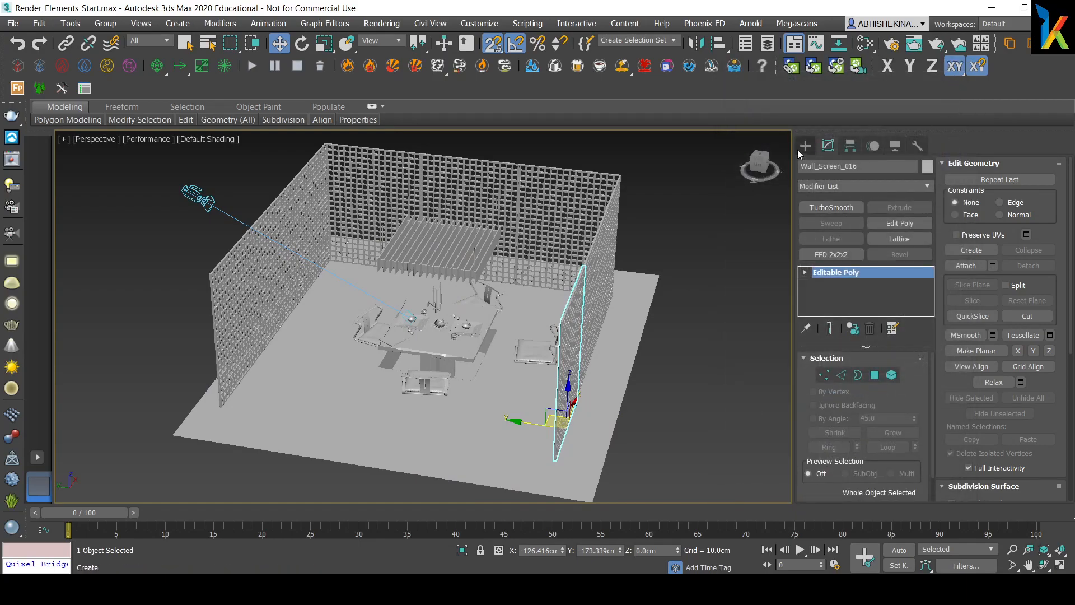
Create a V-Ray plane light about 109 by 103 cm over the slatted ceiling panel in the Top view, with snapping off.
click(803, 148)
click(12, 261)
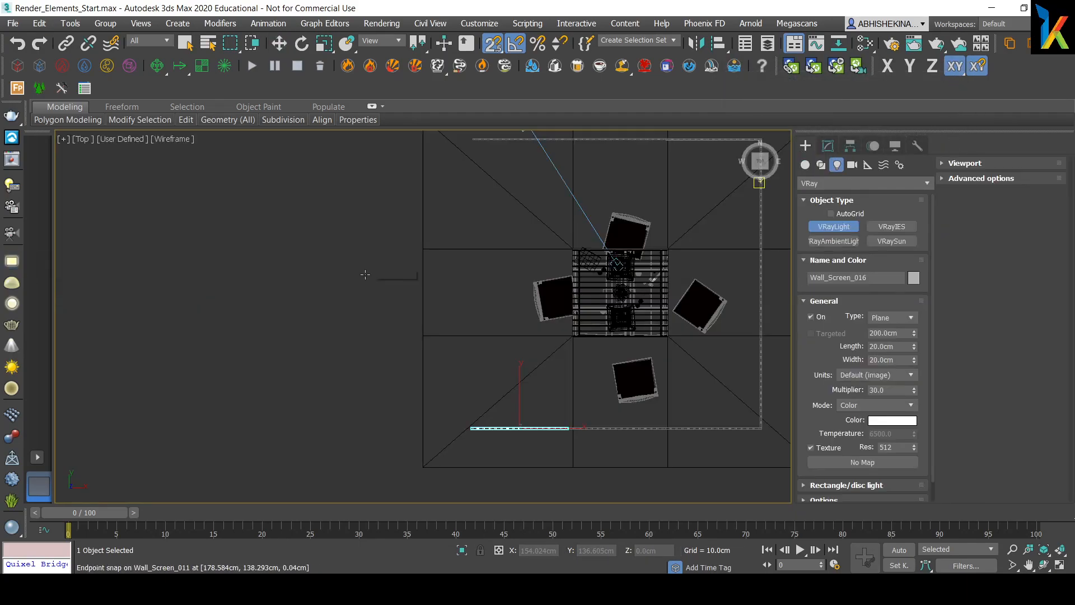
scroll(482, 267, up, 6)
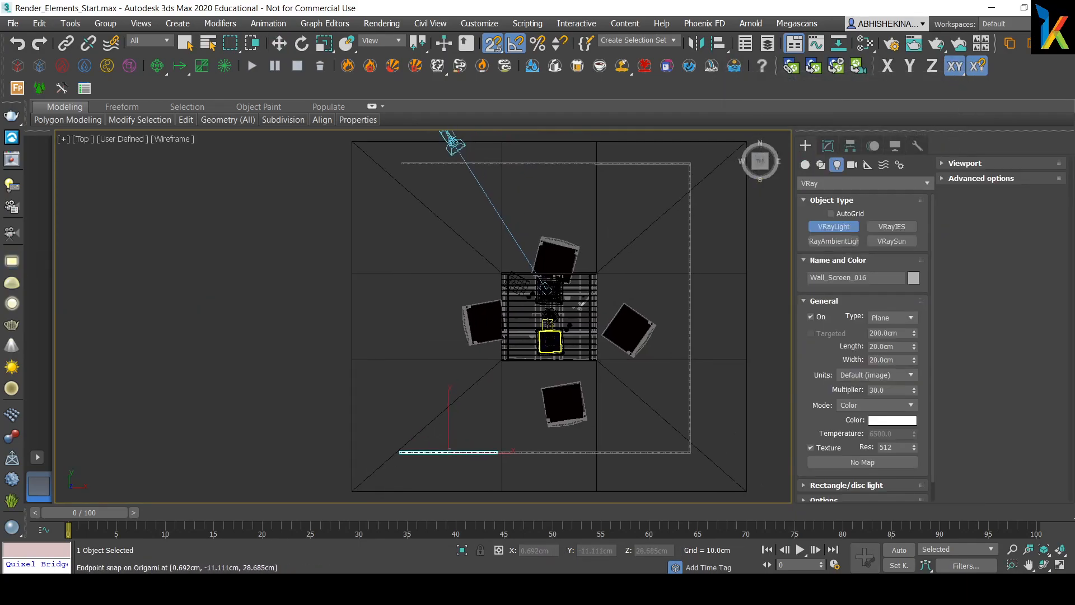
middle_drag(512, 267, 439, 255)
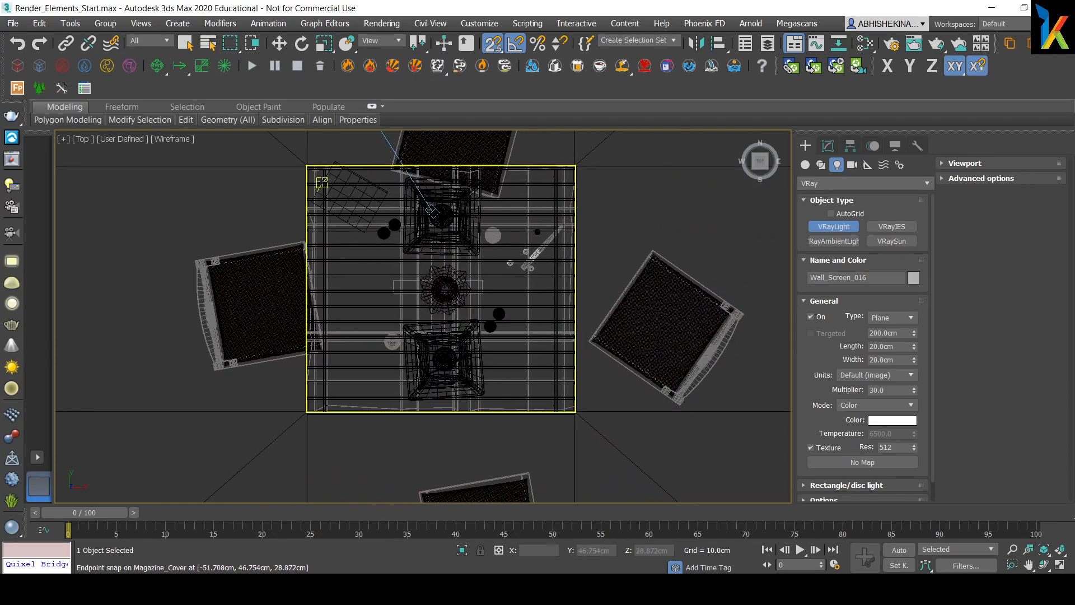
middle_drag(384, 230, 372, 226)
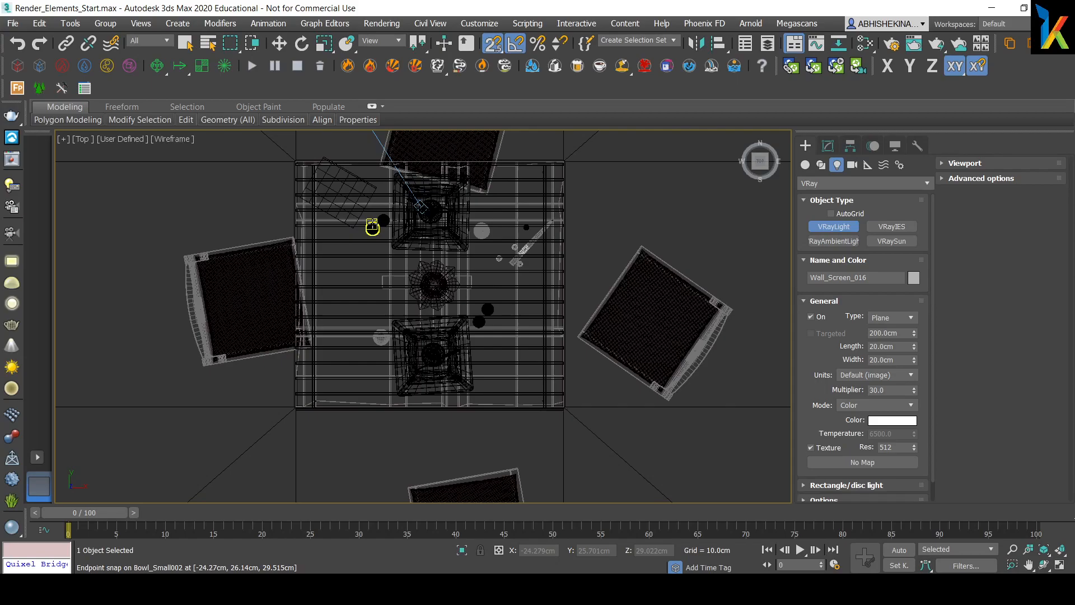
key(s)
drag(312, 170, 553, 399)
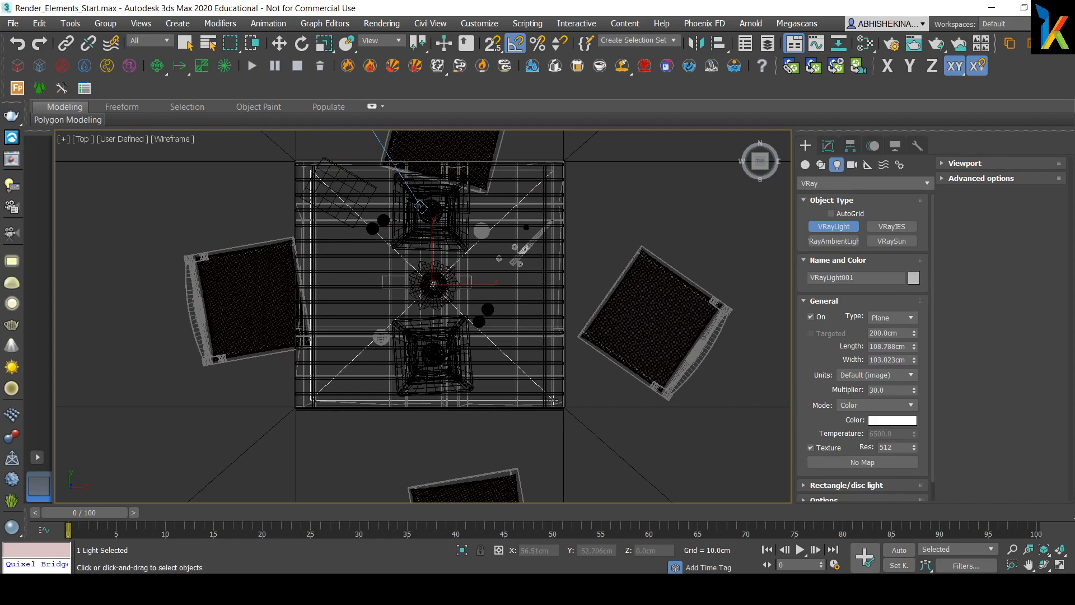
Raise the plane light to Z 127 cm so it sits inside the hanging slatted panel above the table.
key(p)
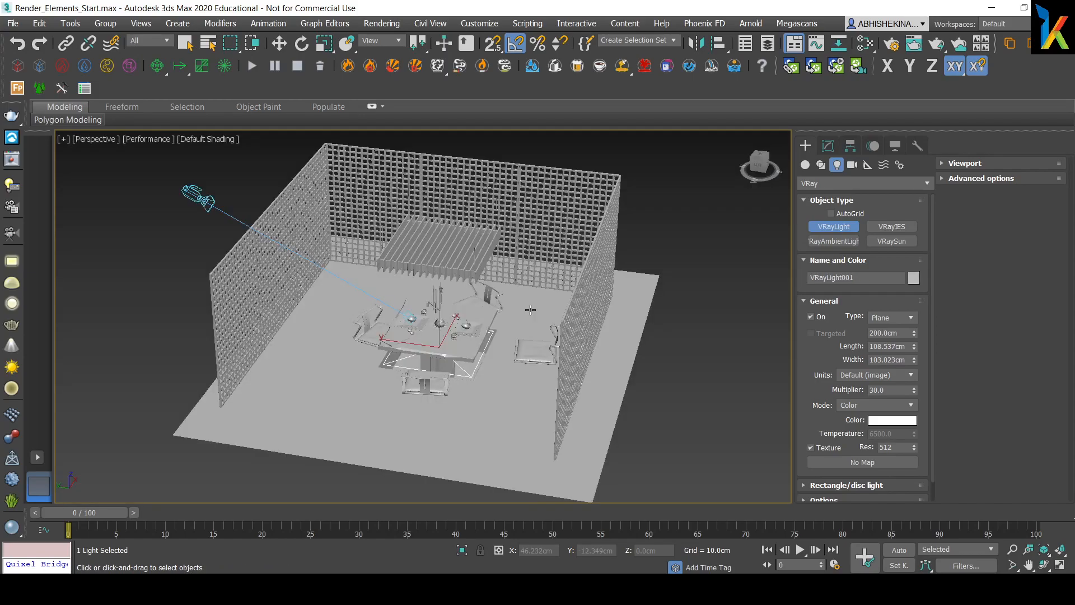
alt+middle_drag(477, 336, 464, 306)
scroll(464, 314, up, 4)
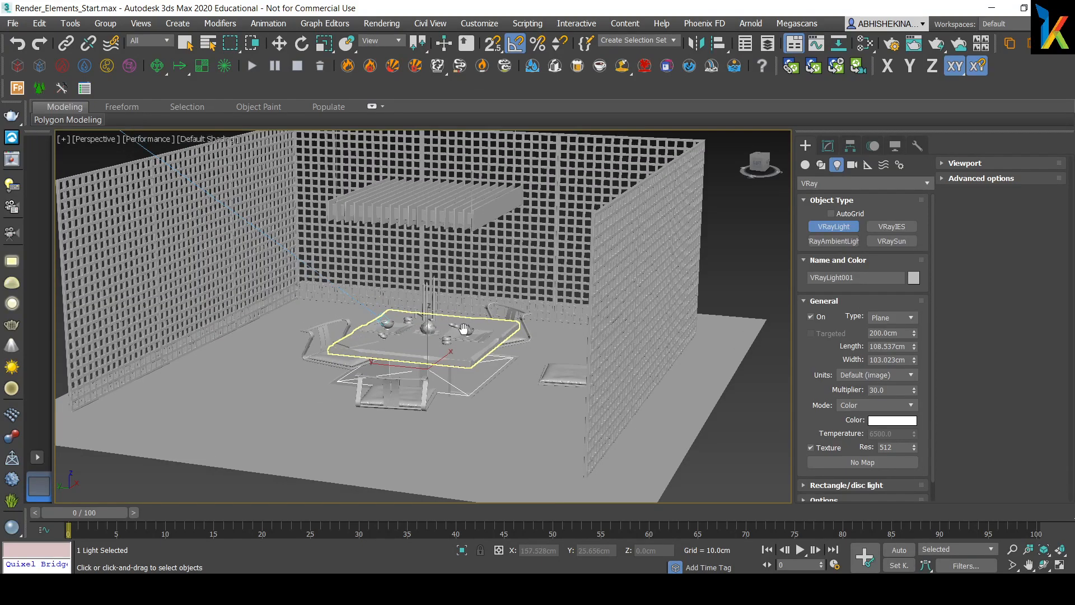
key(w)
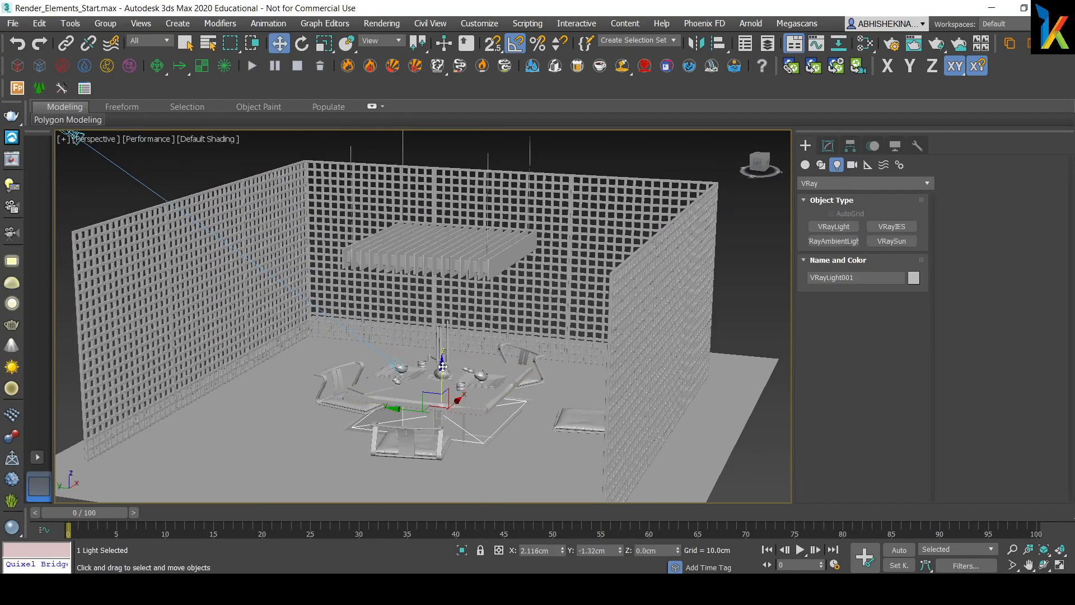
drag(443, 367, 448, 242)
alt+middle_drag(448, 242, 428, 411)
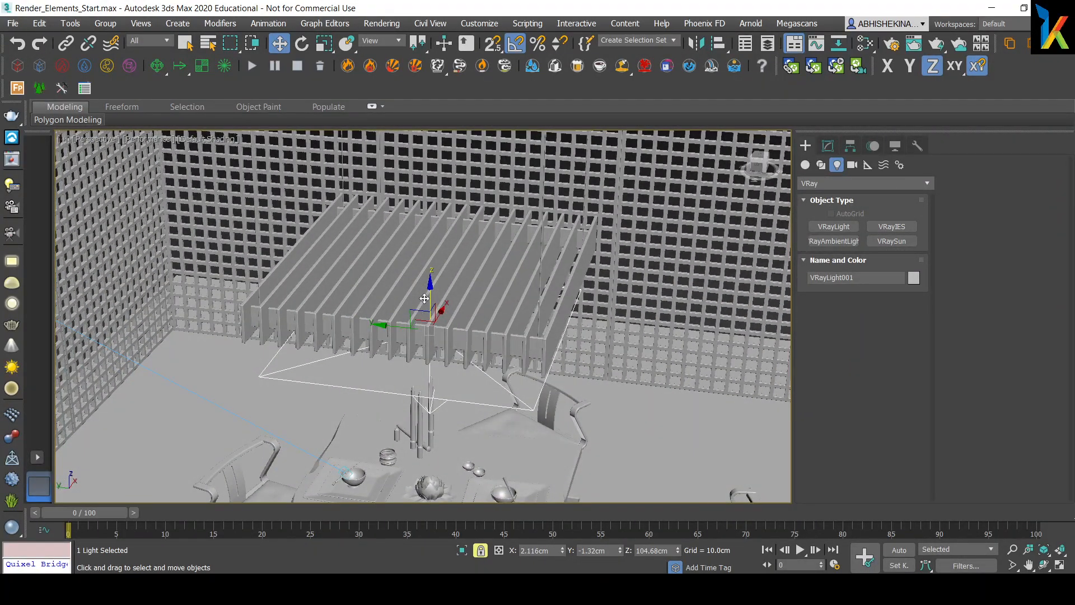
alt+middle_drag(435, 320, 448, 298)
drag(431, 283, 431, 228)
alt+middle_drag(509, 332, 471, 284)
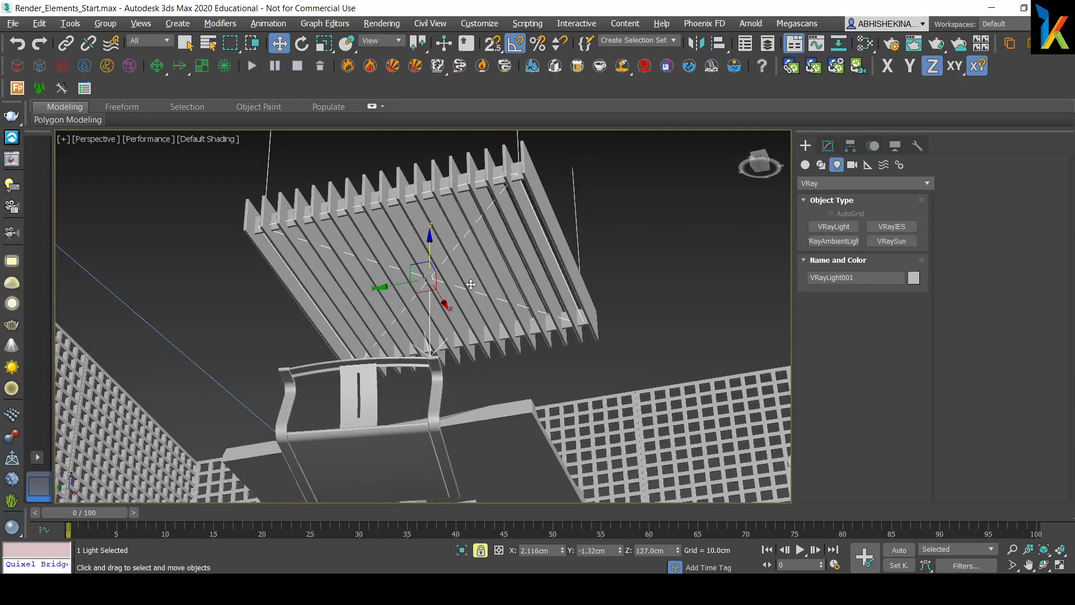
Shrink the plane light to about 97.7 cm length and 99.9 cm width, and check its fit under the slats.
click(827, 146)
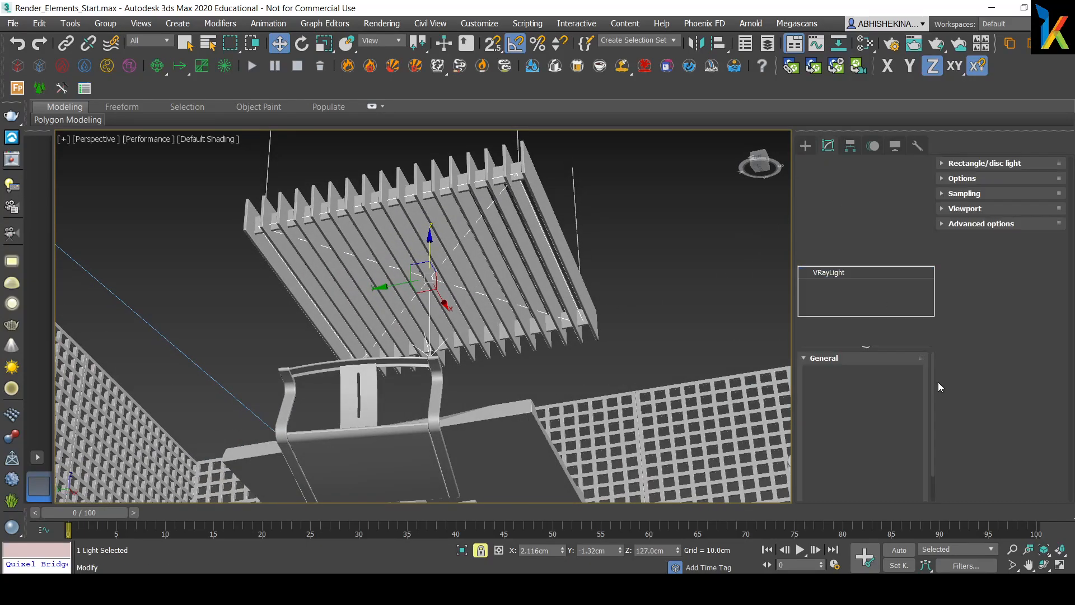
drag(914, 399, 915, 420)
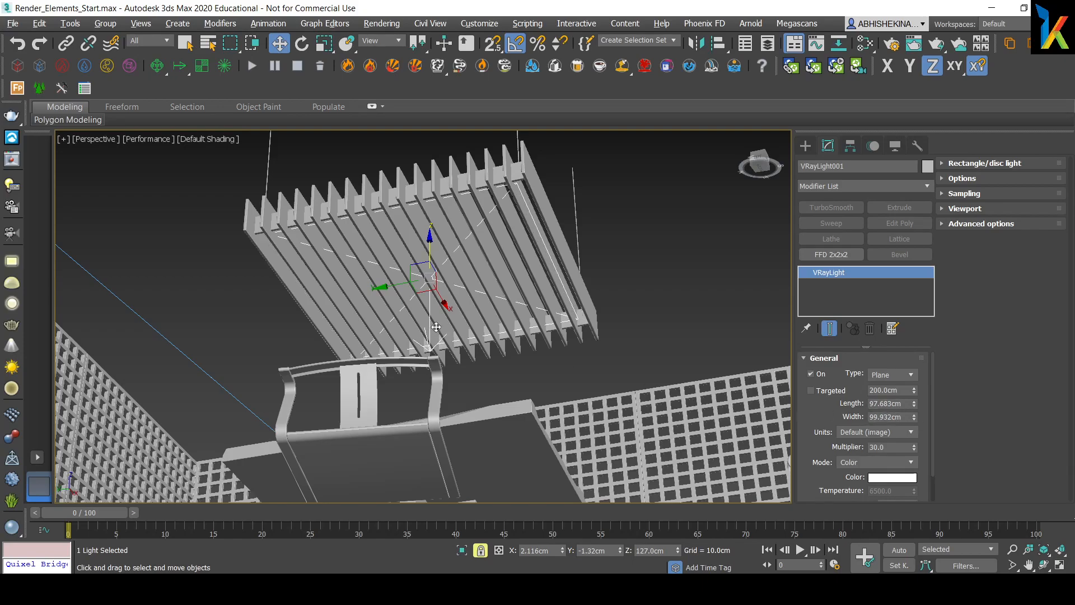
alt+middle_drag(434, 330, 478, 321)
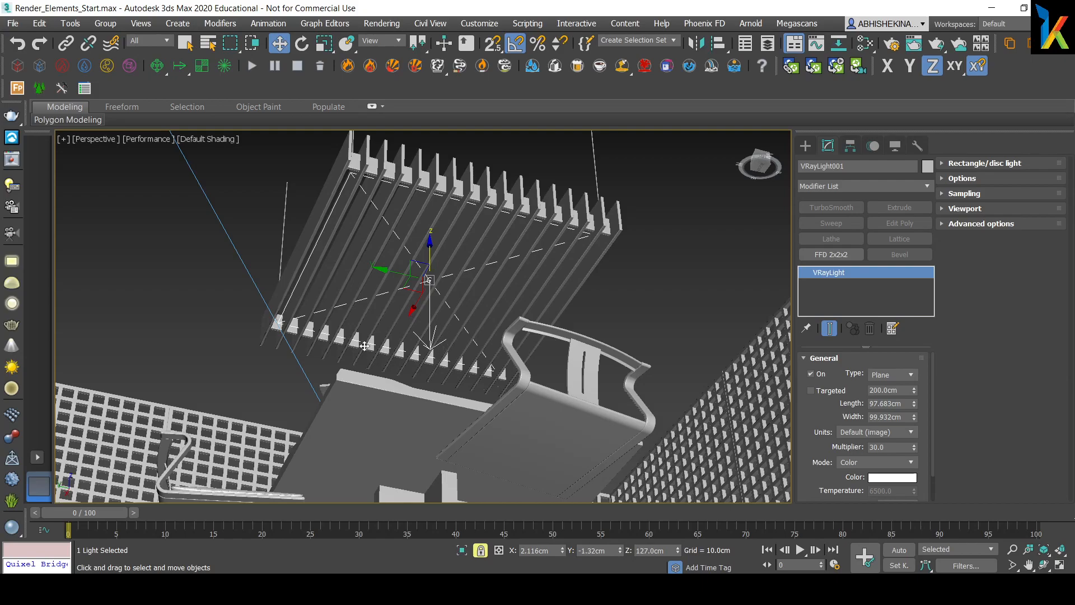
alt+middle_drag(398, 349, 505, 332)
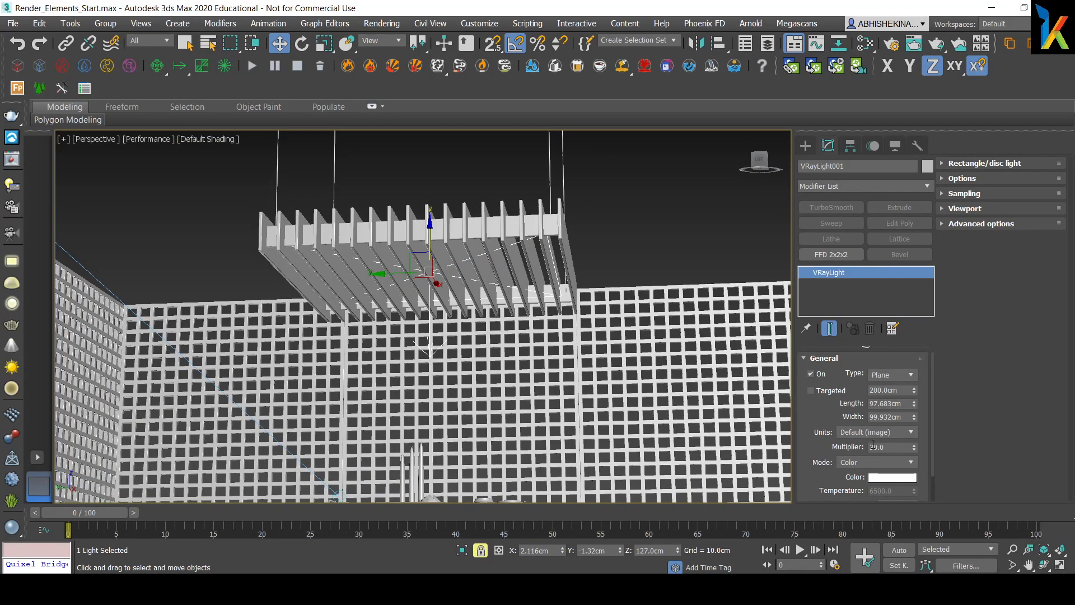
Set the light's units to Radiant power (W) and its color mode to Temperature at 4500.
click(892, 434)
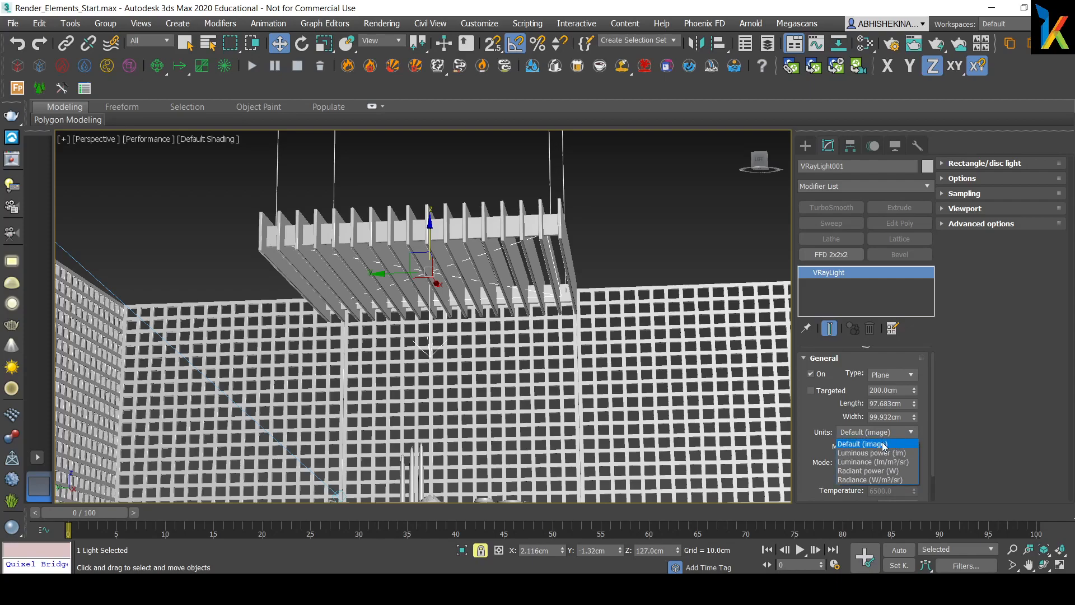
click(876, 470)
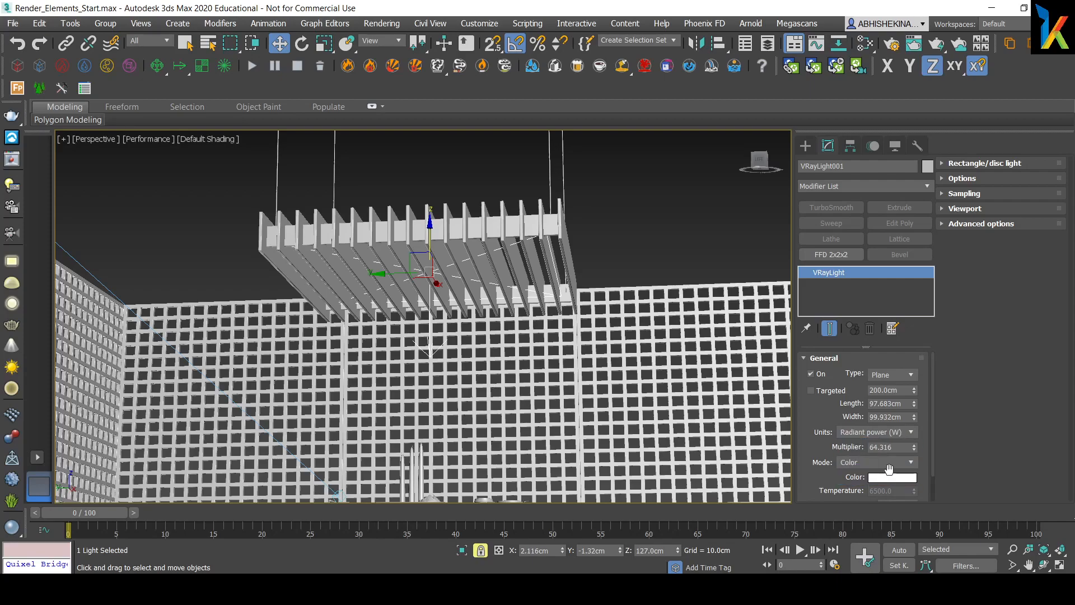
click(909, 466)
click(876, 475)
scroll(838, 476, down, 1)
drag(908, 459, 816, 462)
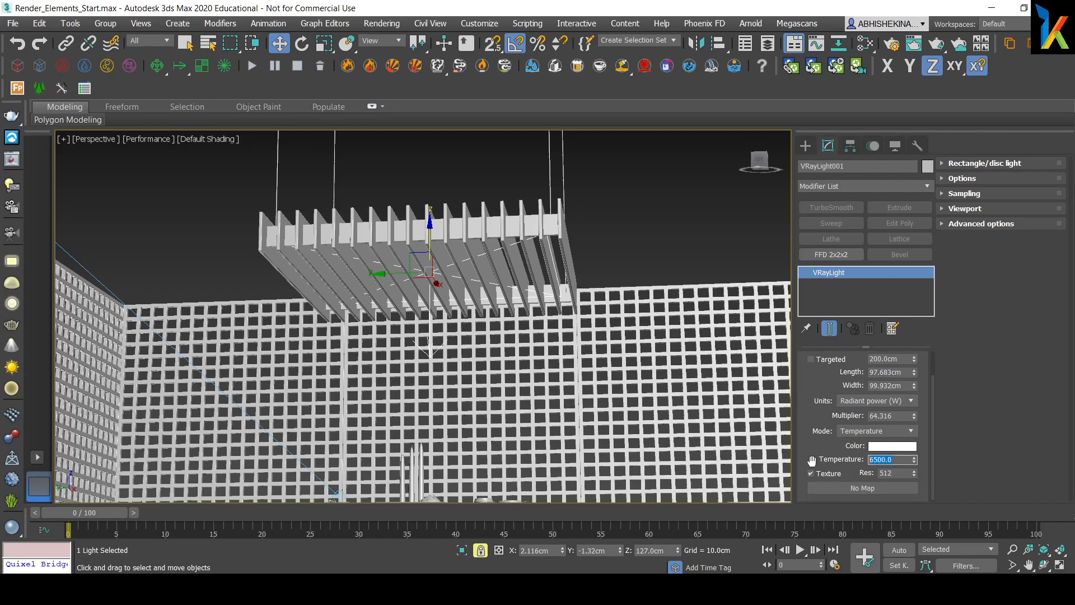
text(4500)
key(Return)
key(F10)
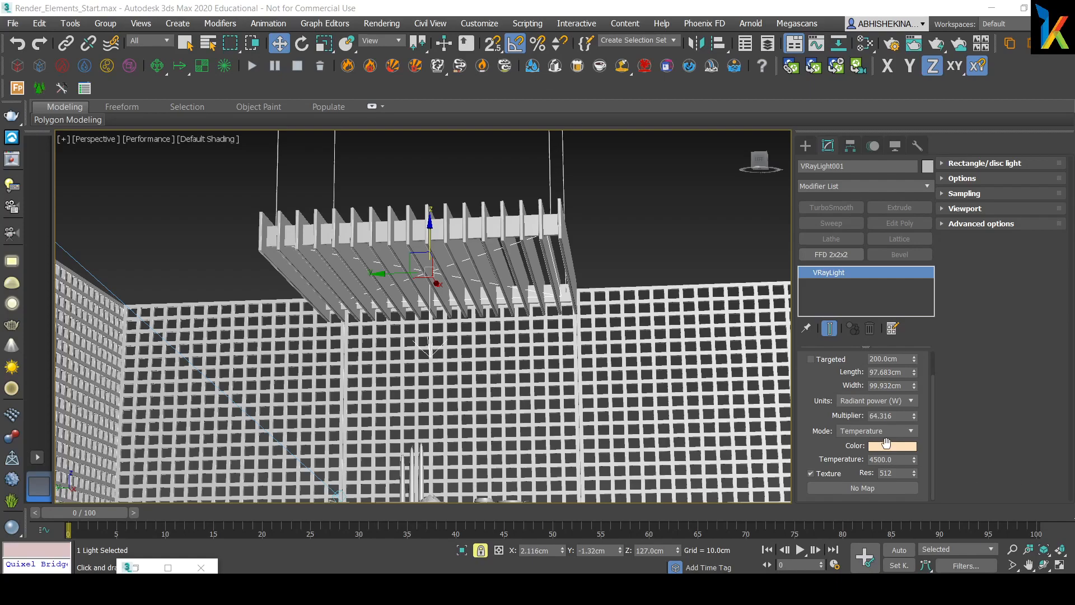
Set the plane light's color temperature to 4000.
double_click(897, 459)
text(40)
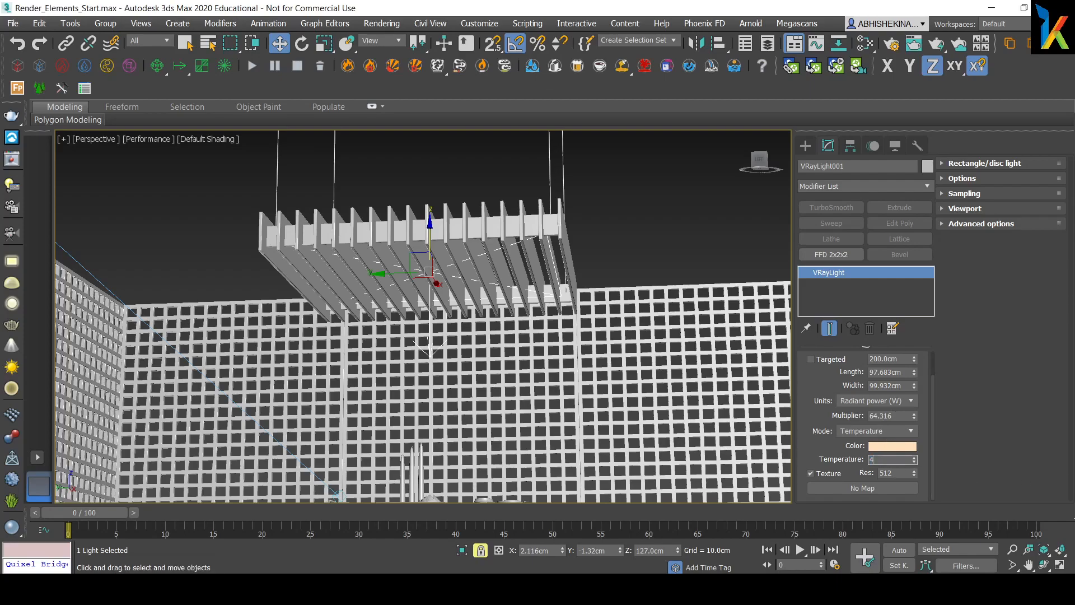
key(Return)
drag(823, 449, 823, 467)
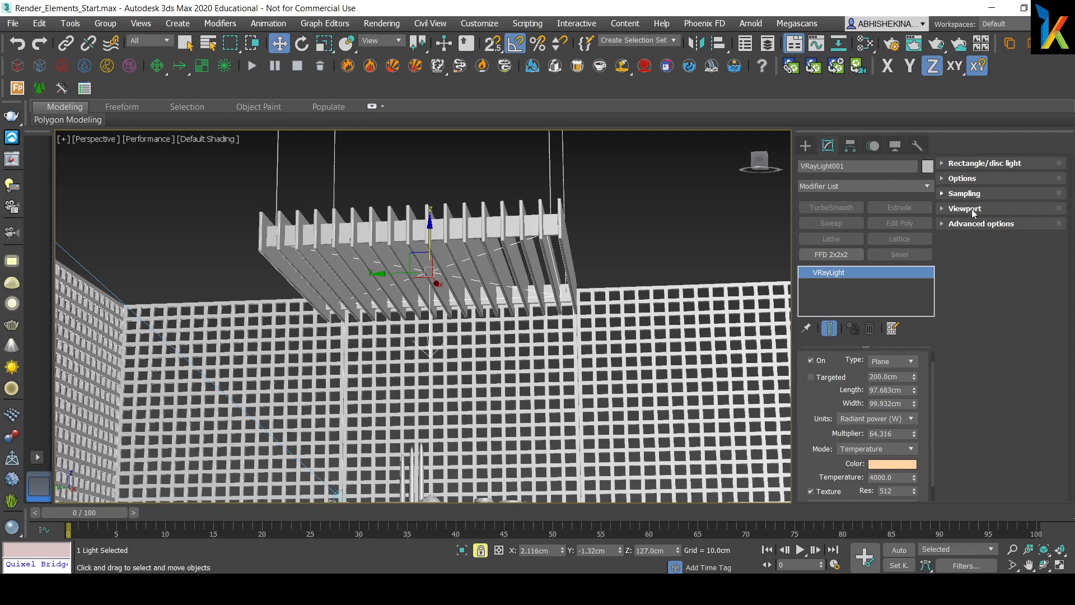
Set the light's Rectangle/disc preview to Always.
click(948, 167)
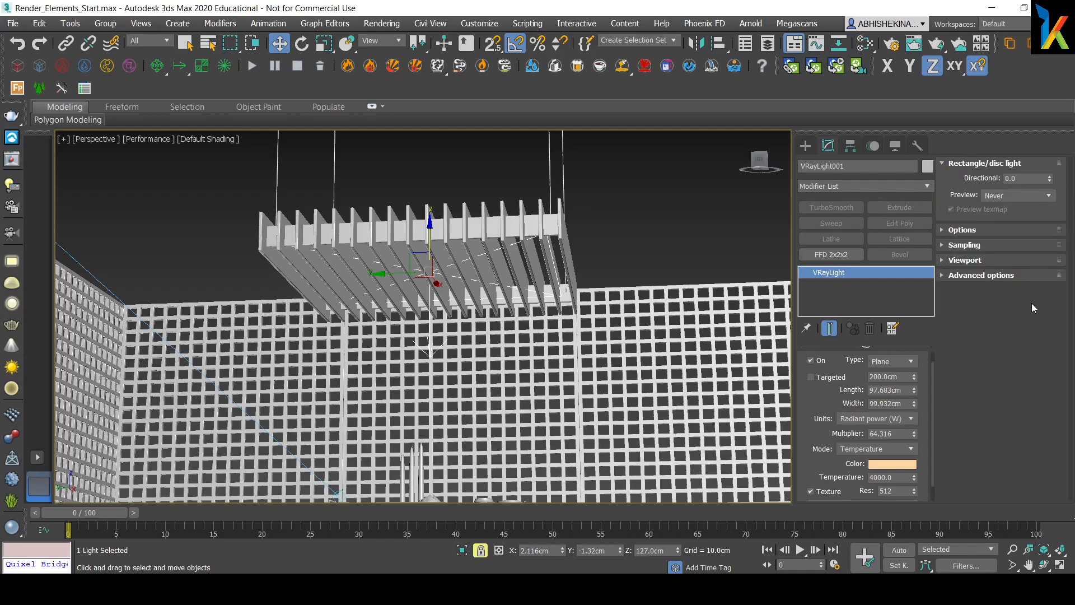
mouse_move(821, 443)
mouse_down()
mouse_move(829, 367)
mouse_move(831, 445)
mouse_up()
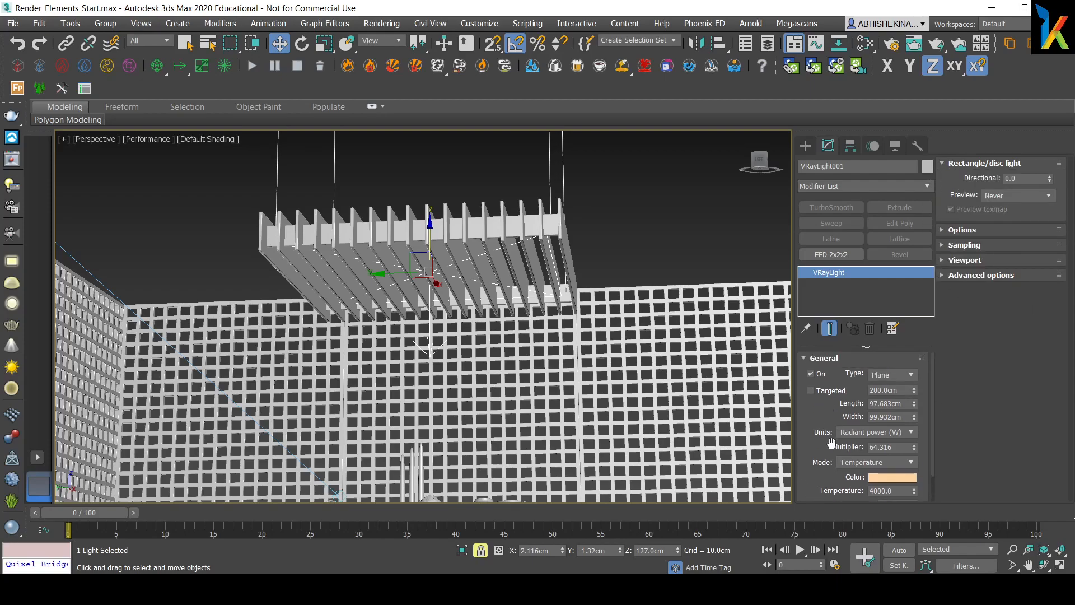
click(949, 231)
click(950, 230)
click(1006, 195)
click(1003, 215)
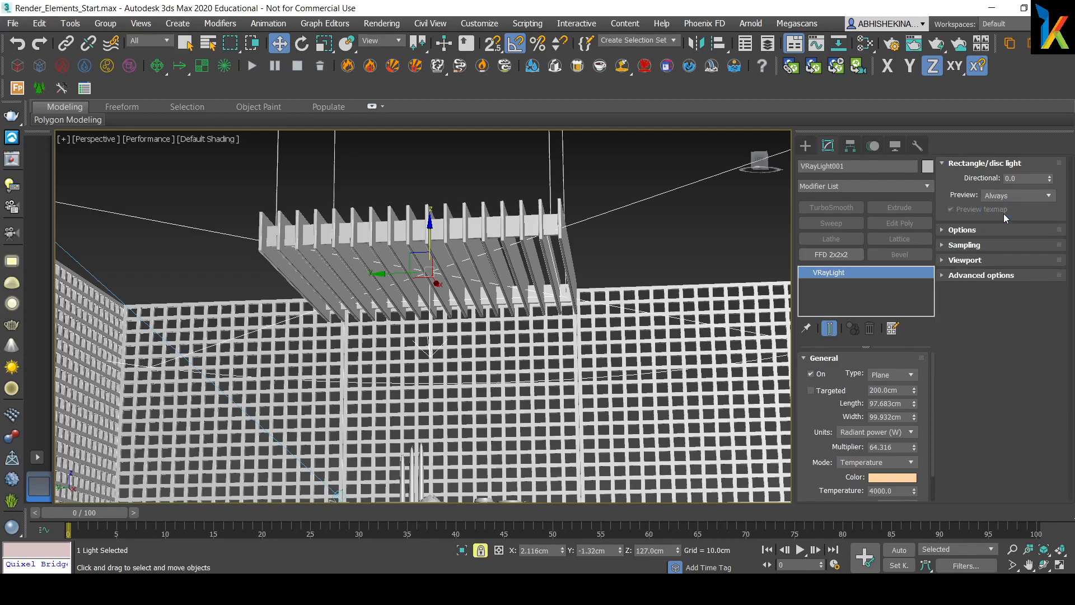
Set the light's Directional value to 0.31 and examine its cone over the dining set.
key(shift+z)
key(shift+z)
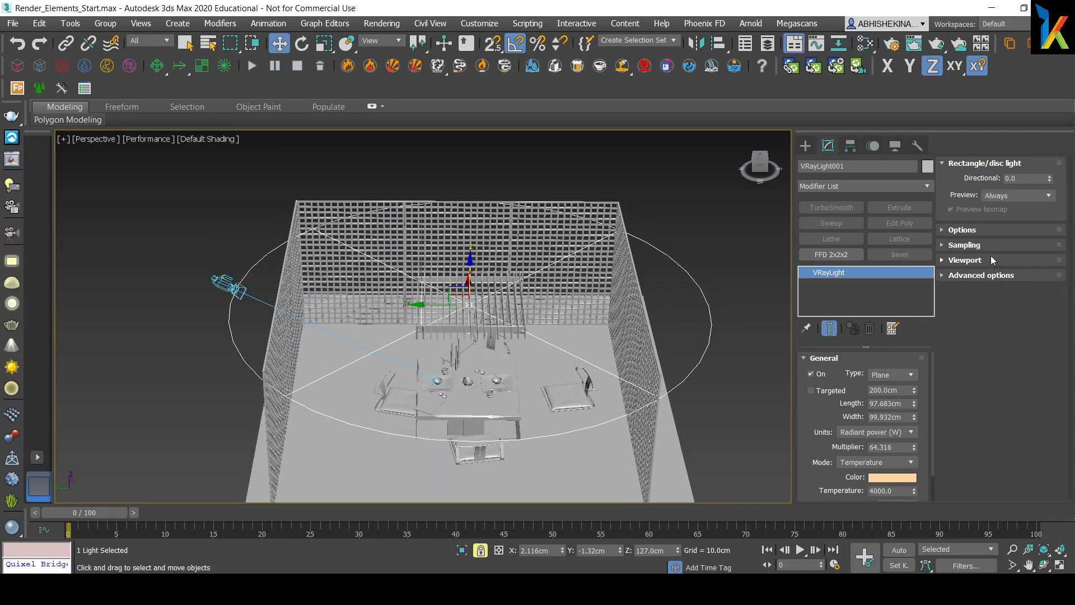
mouse_move(1050, 180)
mouse_down()
mouse_move(1039, 152)
mouse_move(1043, 171)
mouse_up()
alt+middle_drag(681, 321, 637, 351)
scroll(510, 357, up, 5)
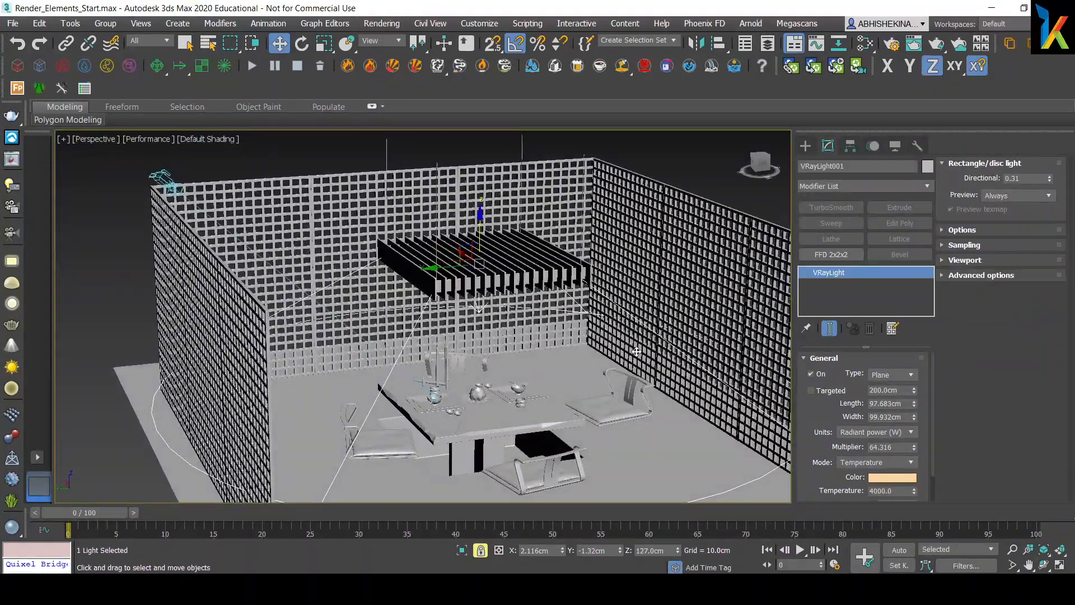
scroll(559, 369, up, 5)
alt+middle_drag(560, 370, 594, 268)
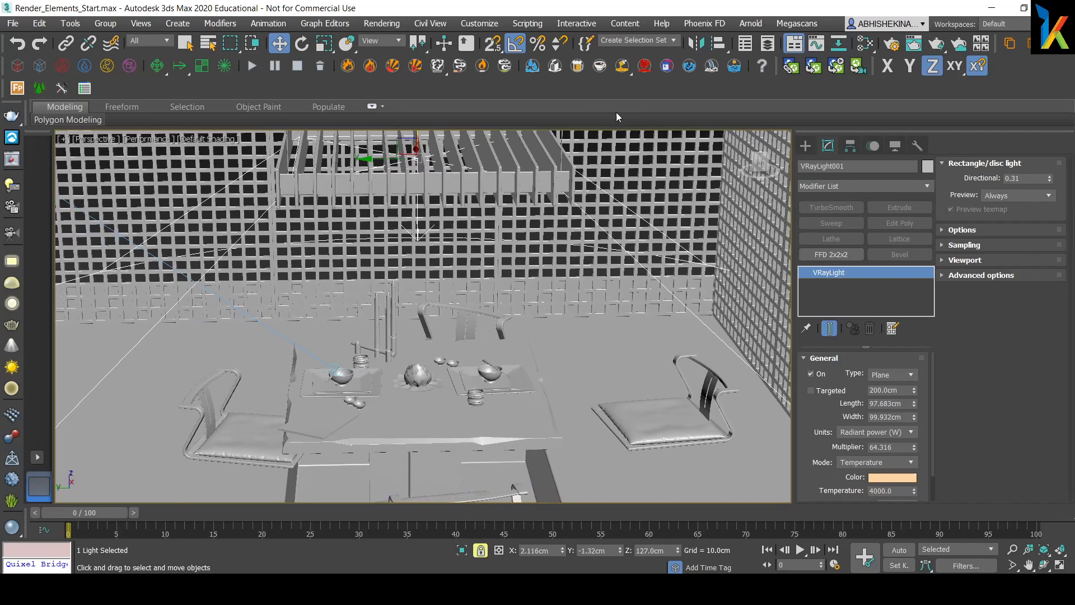
Open the V-Ray Frame Buffer and render the lit dining scene.
click(11, 160)
drag(392, 125, 476, 79)
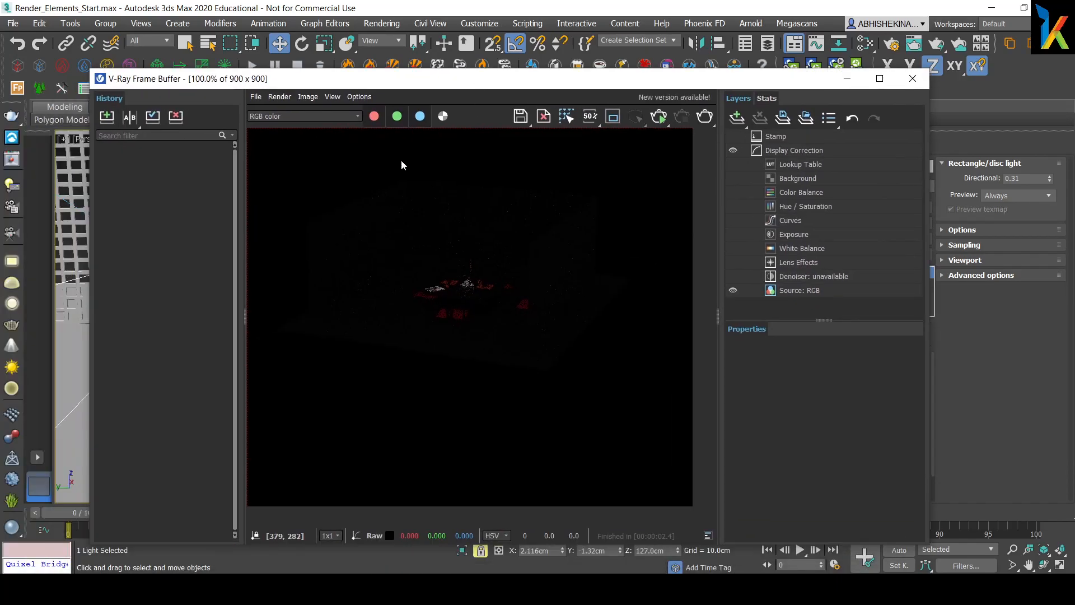
scroll(401, 165, down, 2)
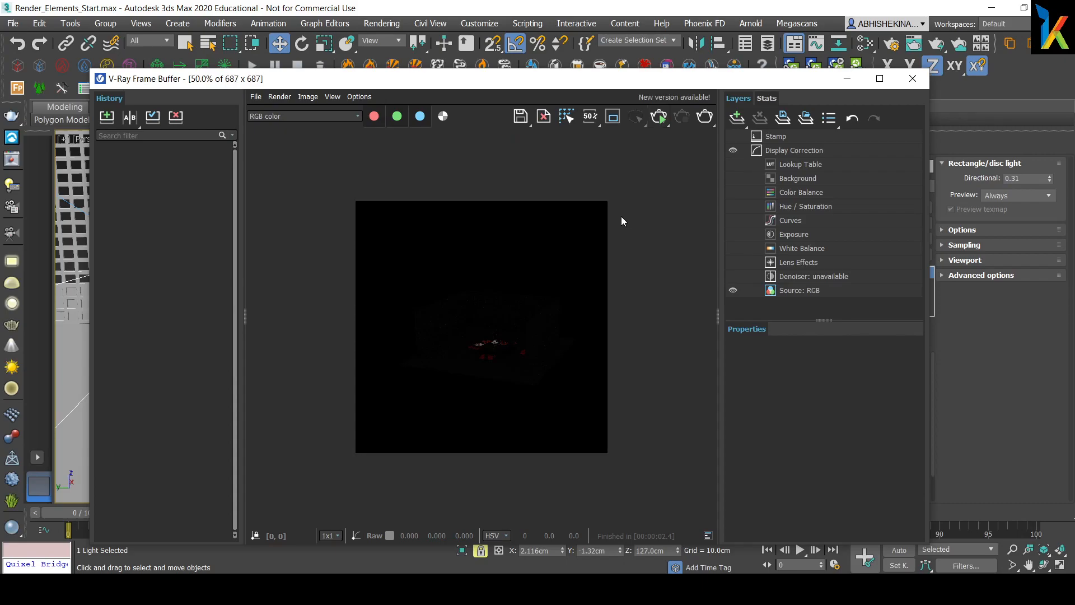
key(shift+q)
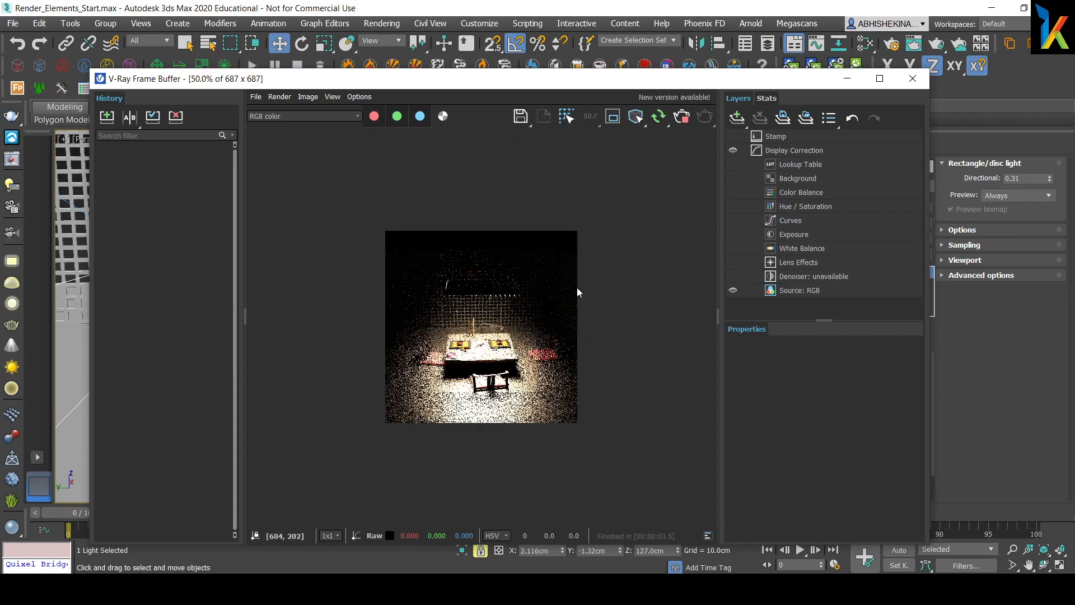
Set the light's multiplier to 2.0, inspect the updated render at 100%, and close the frame buffer.
drag(710, 83, 474, 197)
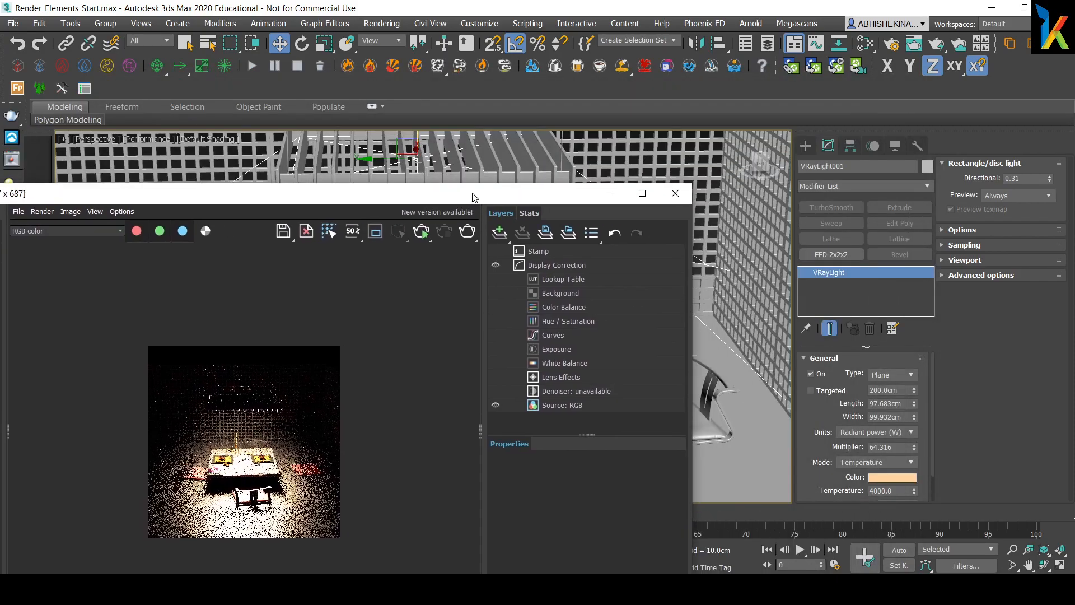
double_click(882, 447)
text(2)
drag(383, 201, 550, 126)
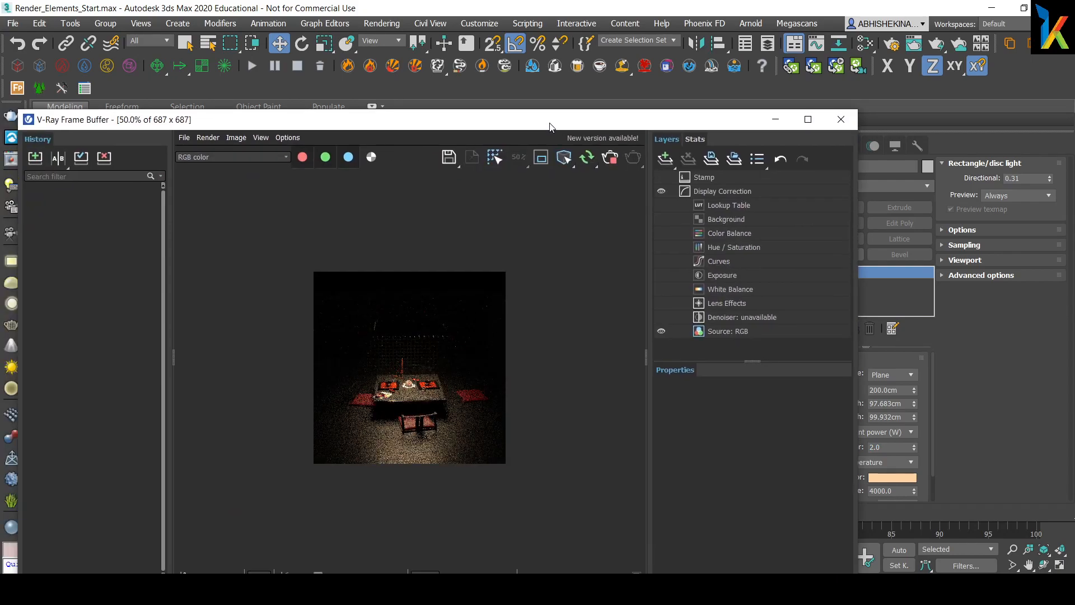
scroll(461, 430, up, 1)
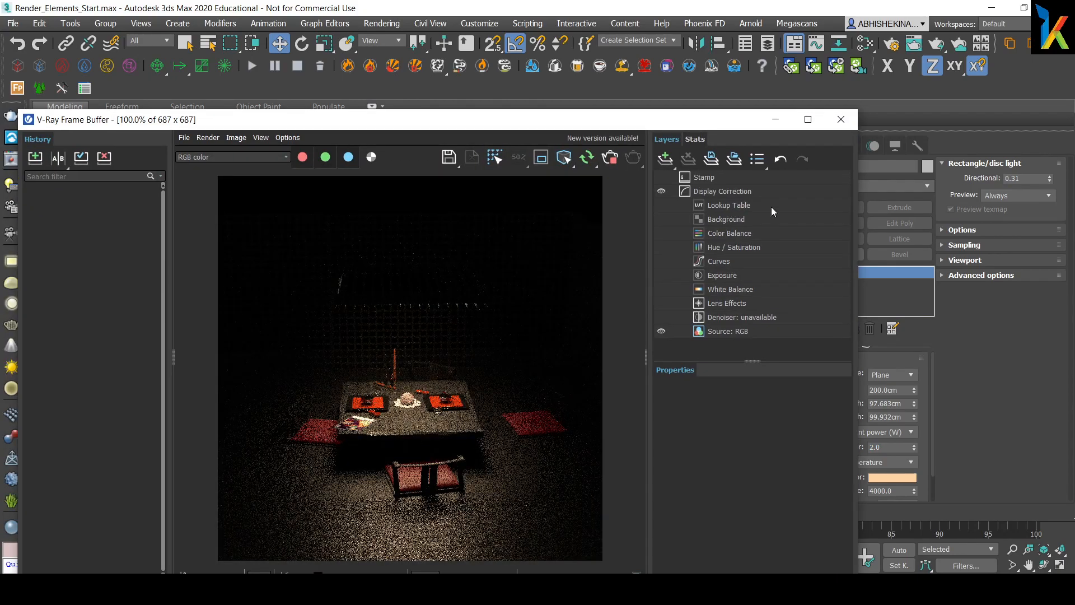
click(846, 123)
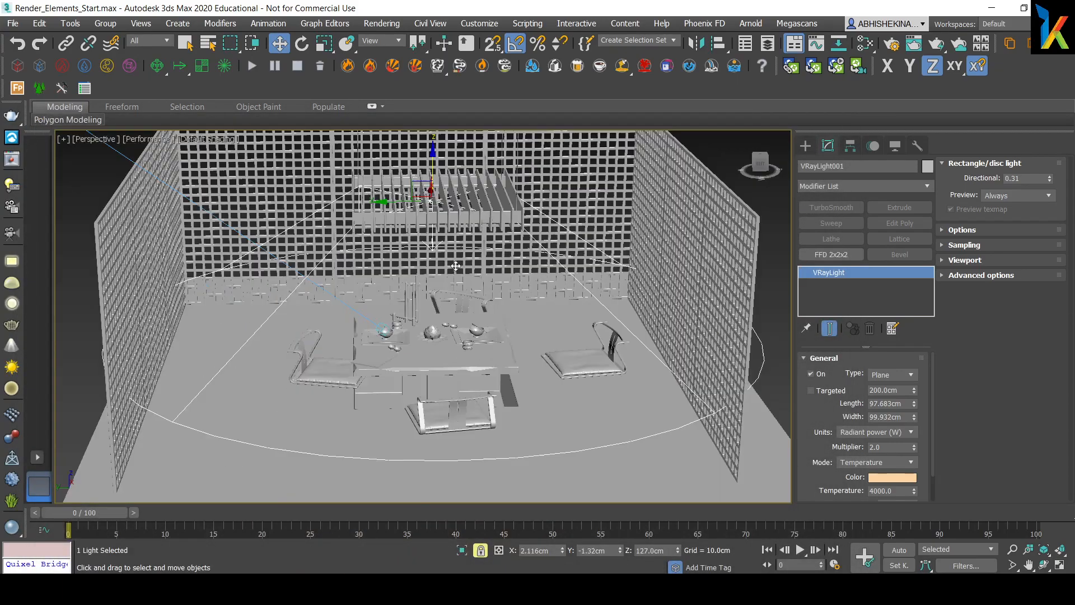
Draw a V-Ray plane light about 108 by 109 cm beside the lattice enclosure in the Left view.
scroll(513, 306, down, 2)
scroll(518, 336, down, 1)
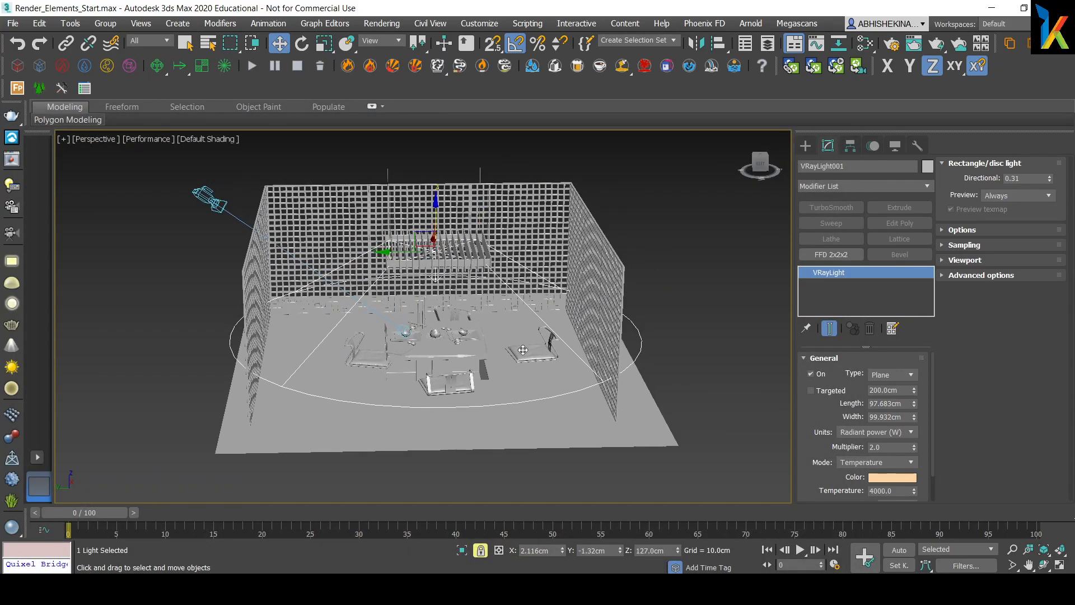
click(805, 146)
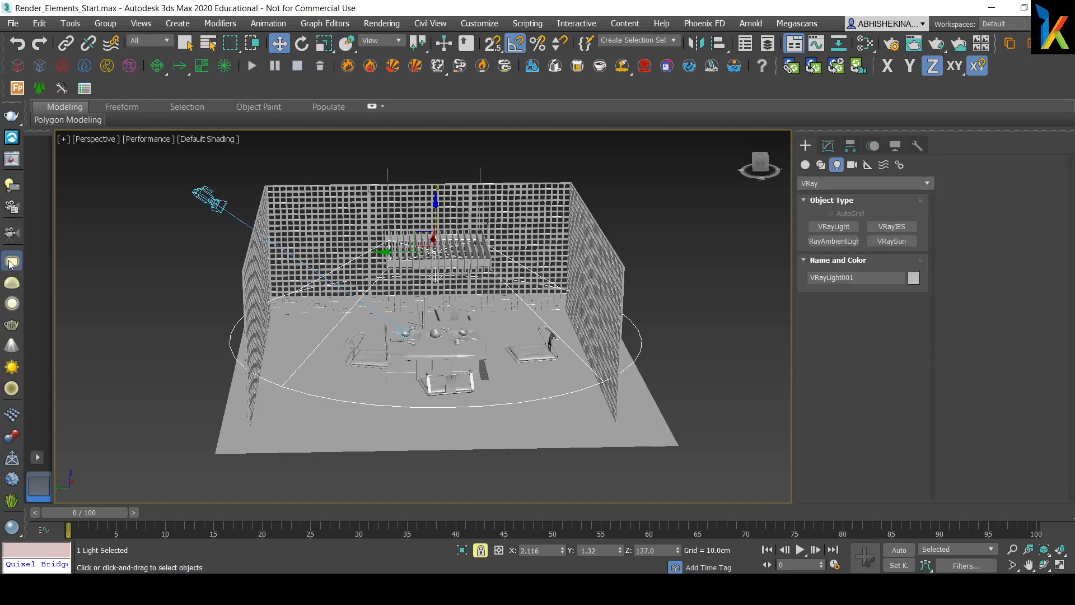
click(834, 226)
key(l)
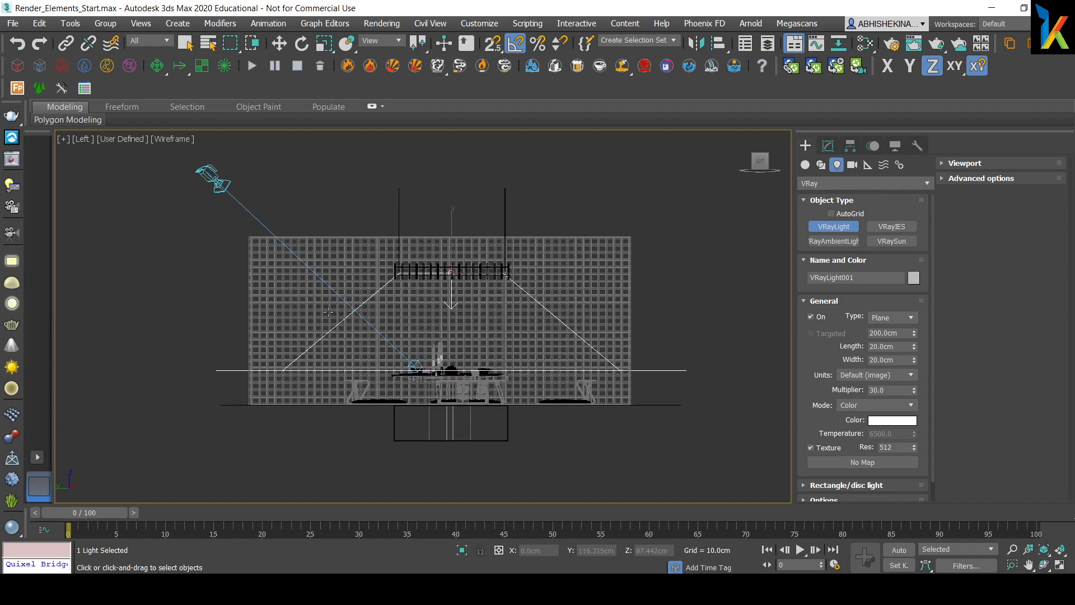
drag(214, 306, 327, 419)
Move the new plane light along X to about 211 cm, outside the lattice enclosure.
key(p)
alt+middle_drag(336, 342, 316, 329)
key(w)
right_click(327, 360)
click(353, 377)
key(shift+z)
drag(269, 364, 216, 361)
key(w)
alt+middle_drag(236, 364, 304, 378)
drag(305, 378, 124, 263)
Set the new light's viewport wire colour swatch to blue.
click(829, 146)
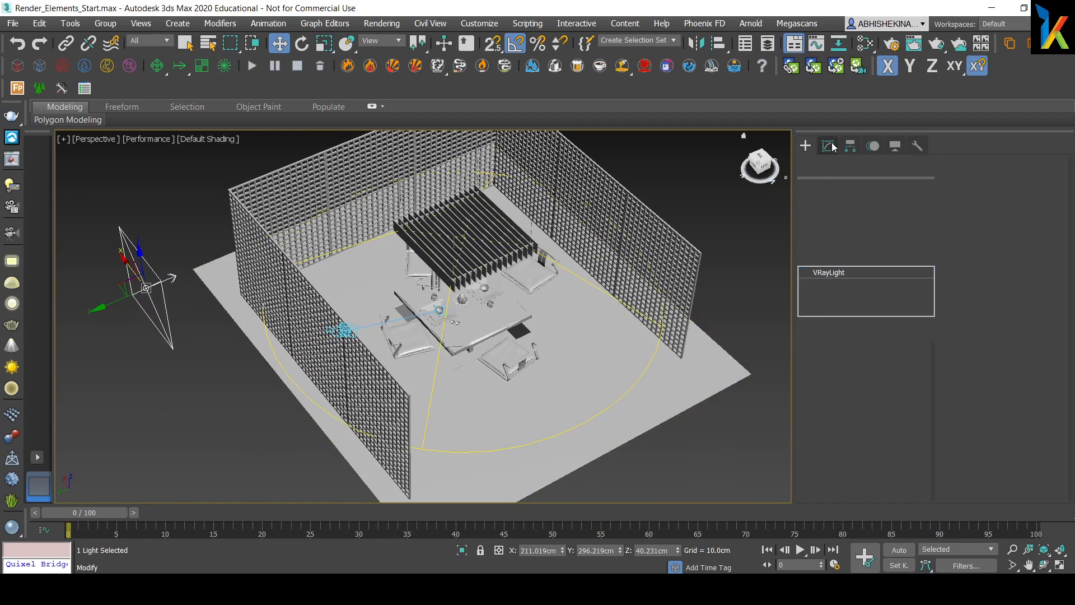
click(950, 261)
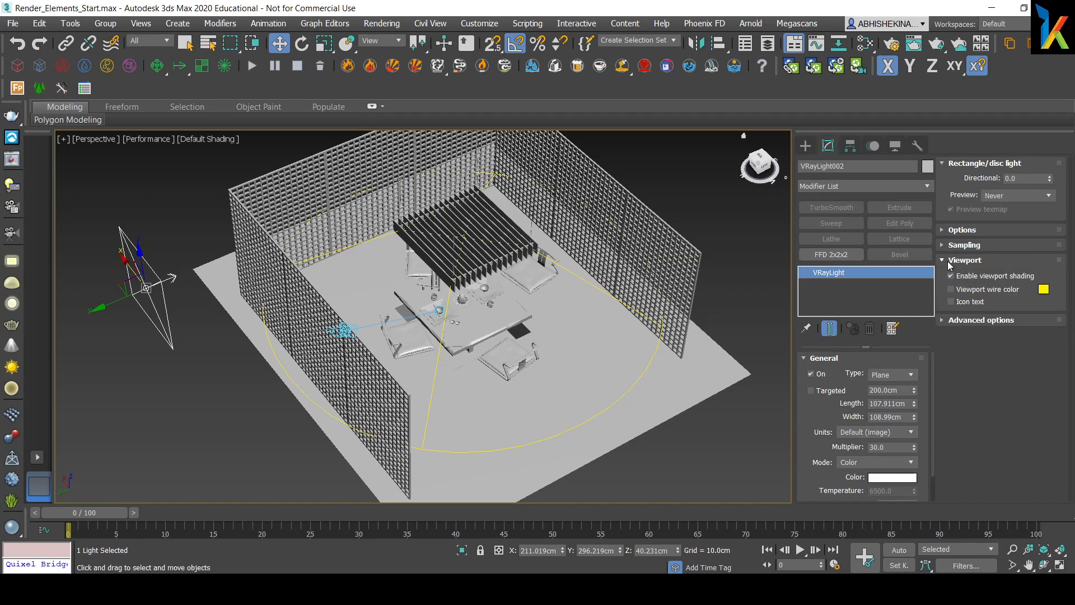
click(1043, 290)
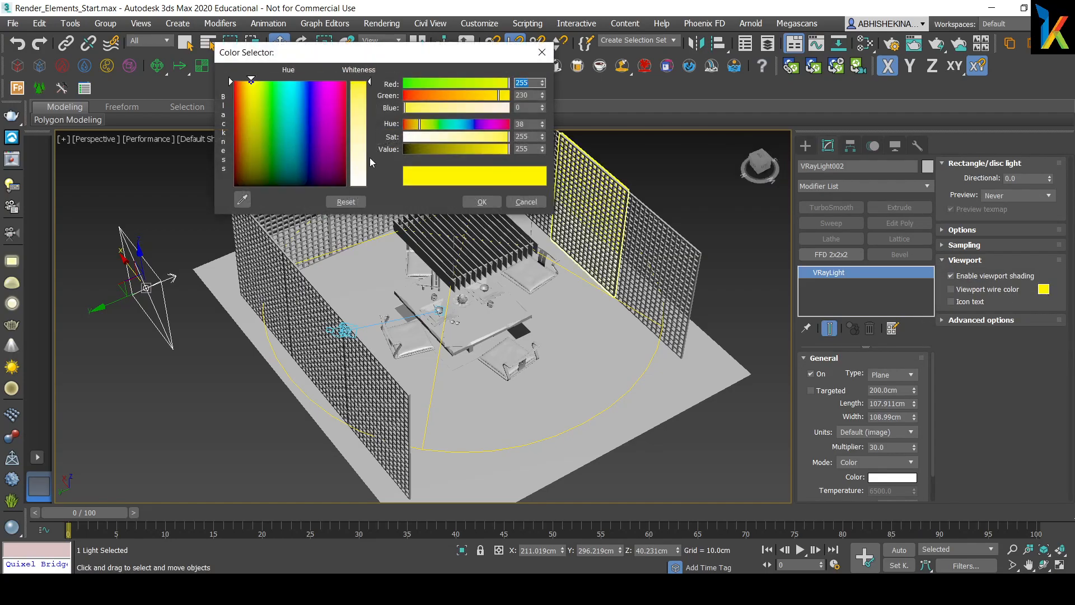
click(307, 102)
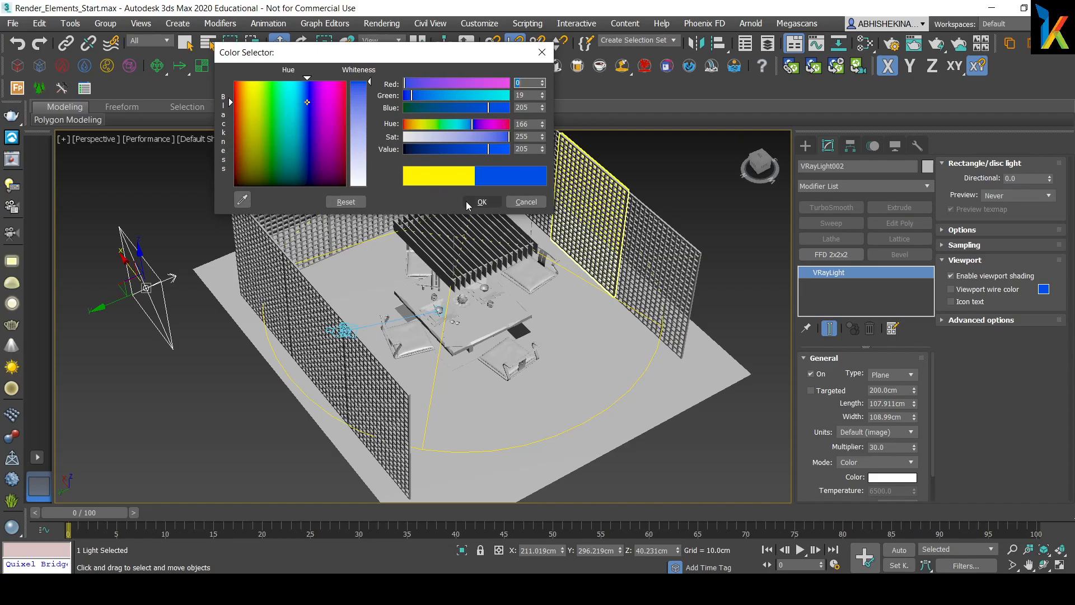
click(468, 202)
Reselect the outer plane light and enable its Viewport wire color option.
click(150, 212)
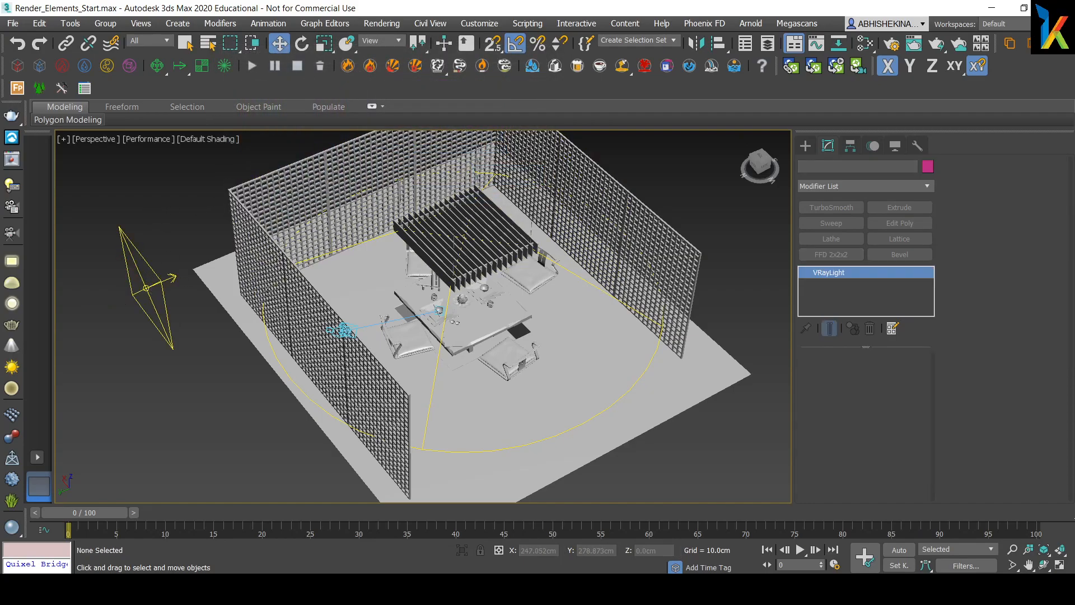
click(176, 290)
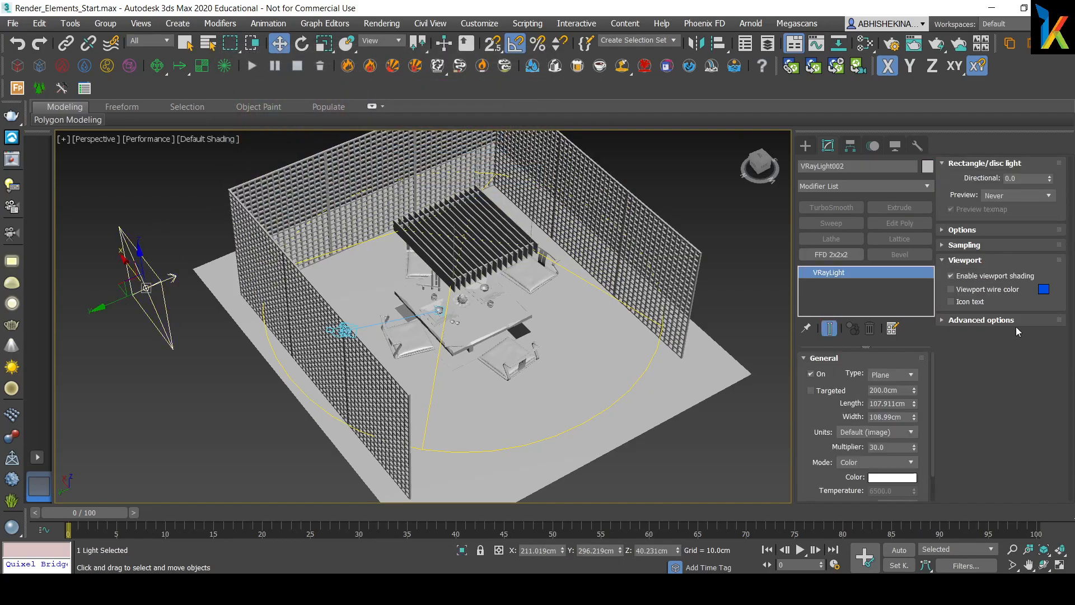
click(214, 272)
alt+middle_drag(213, 272, 215, 350)
click(162, 363)
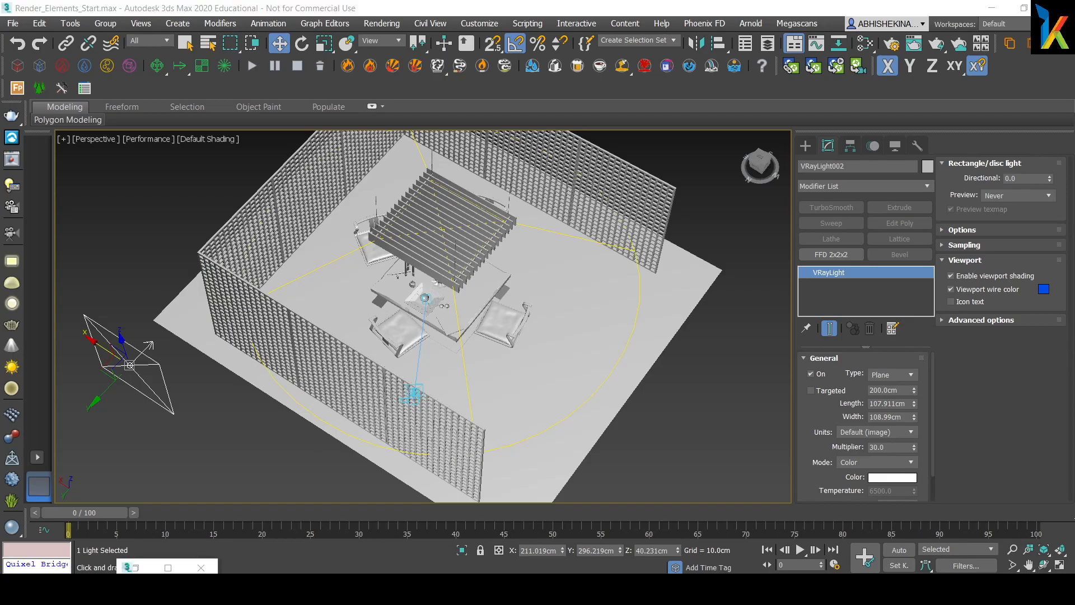
Rotate the outer plane light -20 degrees about Z.
middle_drag(200, 387, 246, 410)
alt+middle_drag(246, 409, 240, 401)
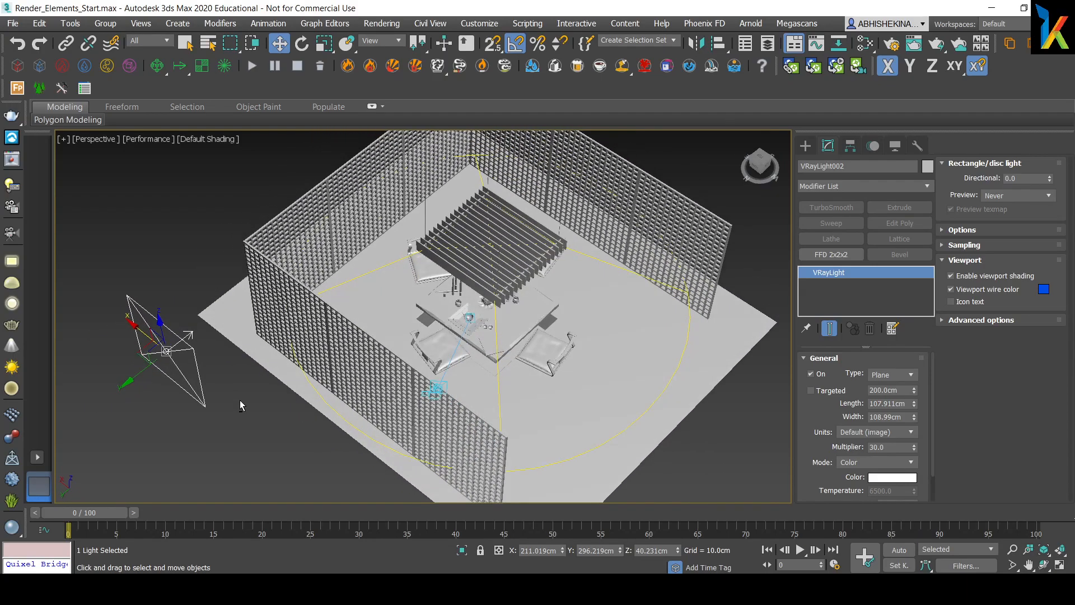
key(e)
drag(183, 387, 170, 390)
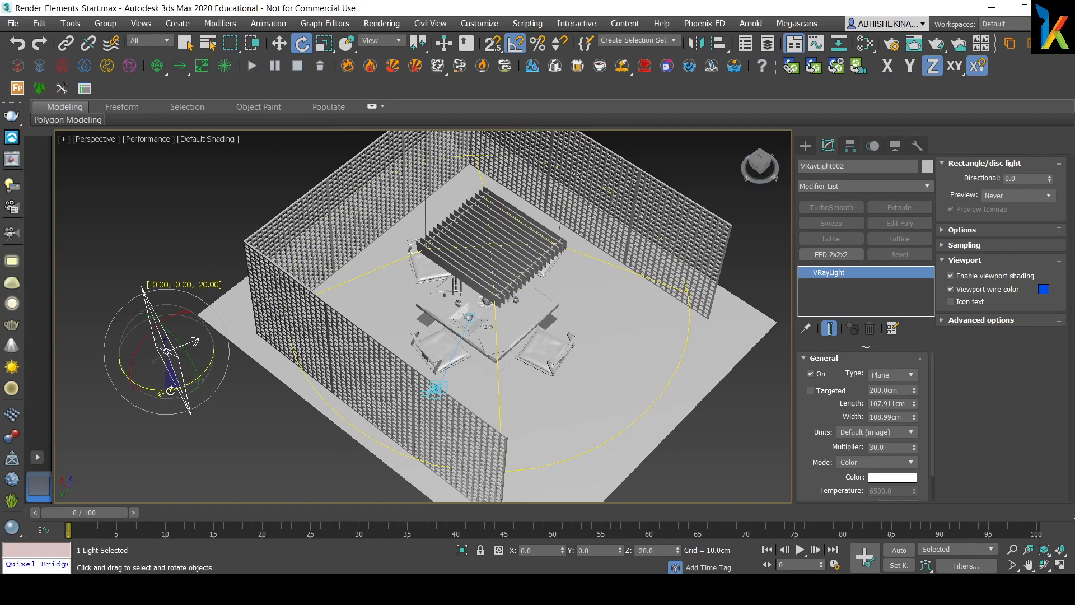
Move the outer plane light closer to the enclosure in the Top view, to about X 131 cm, Y 250 cm.
key(w)
alt+middle_drag(238, 402, 242, 411)
key(t)
scroll(305, 339, down, 3)
middle_drag(374, 385, 399, 297)
scroll(398, 296, down, 3)
middle_drag(397, 208, 455, 313)
middle_drag(542, 235, 544, 315)
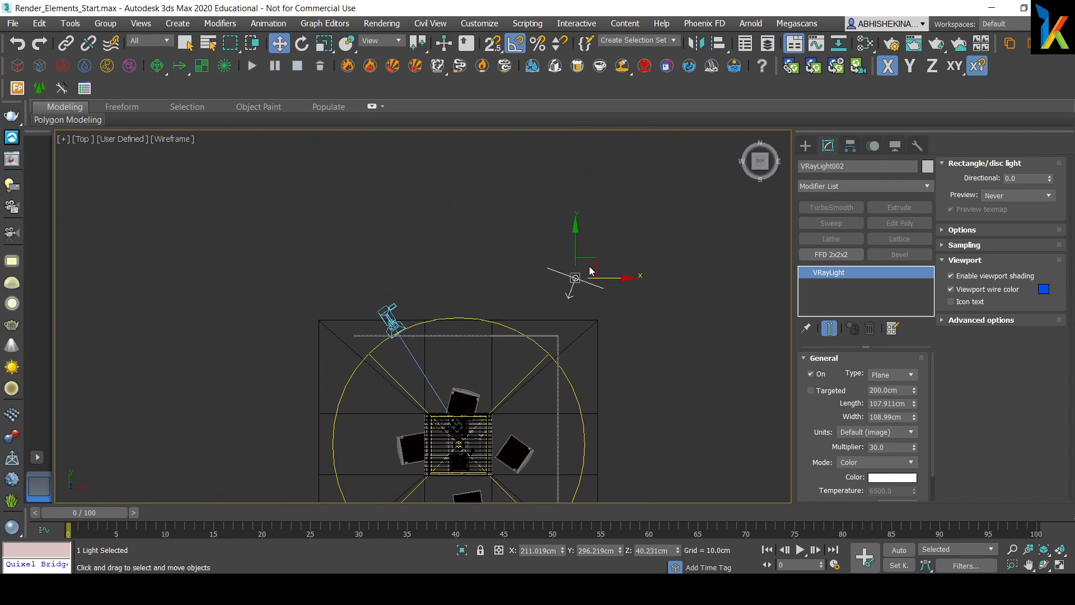
drag(596, 265, 551, 287)
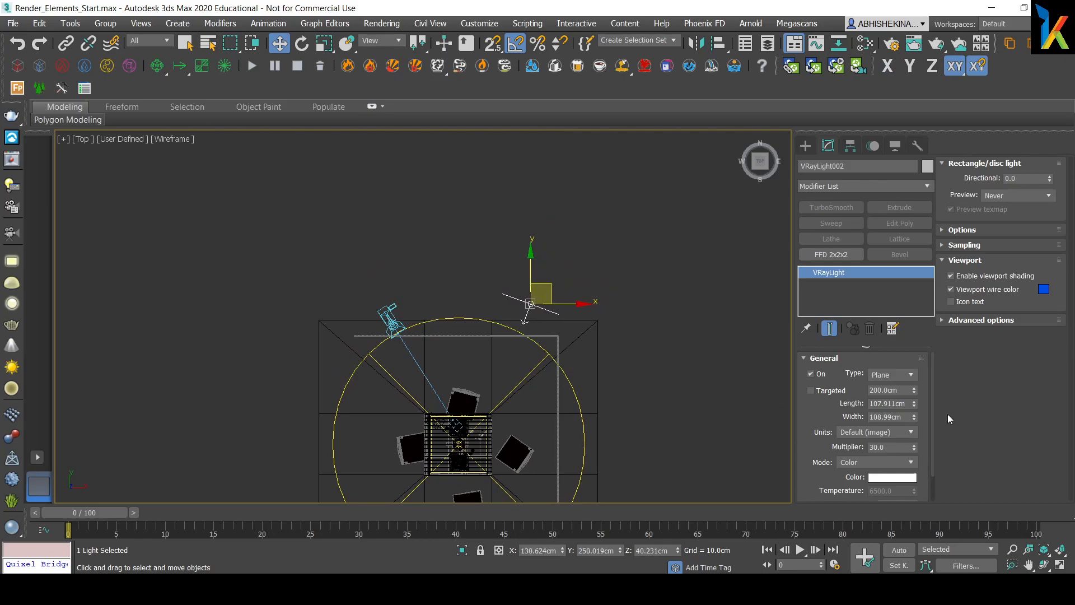
Set the outer light's units to Radiant power (W) with a multiplier of 10.0.
click(905, 431)
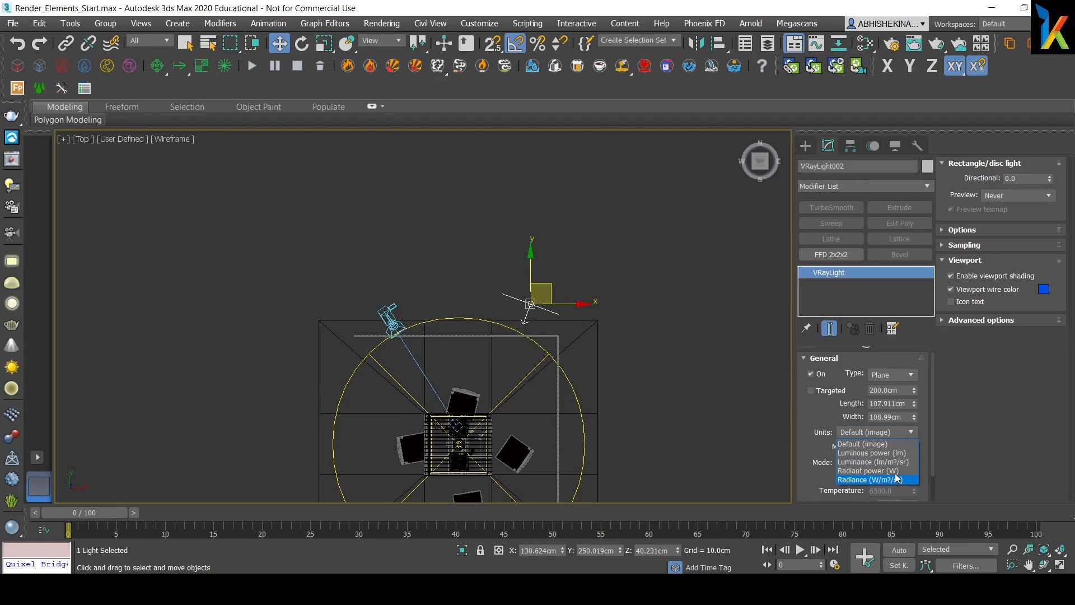
click(894, 470)
double_click(895, 446)
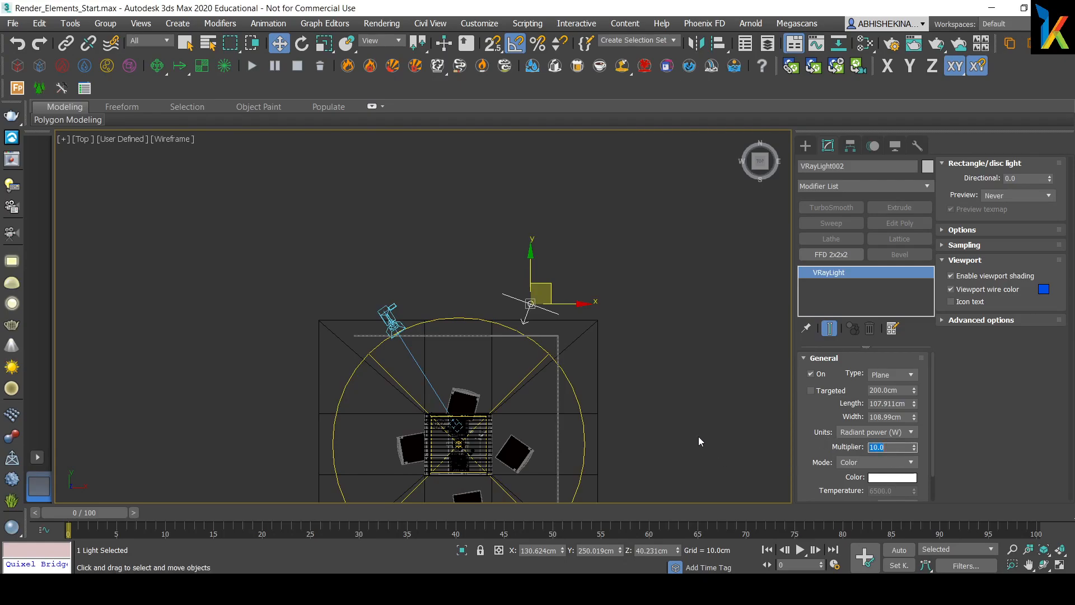
Clone the outer light as one independent copy at the opposite side of the scene, about X -78 cm, Y -251 cm.
scroll(553, 367, down, 2)
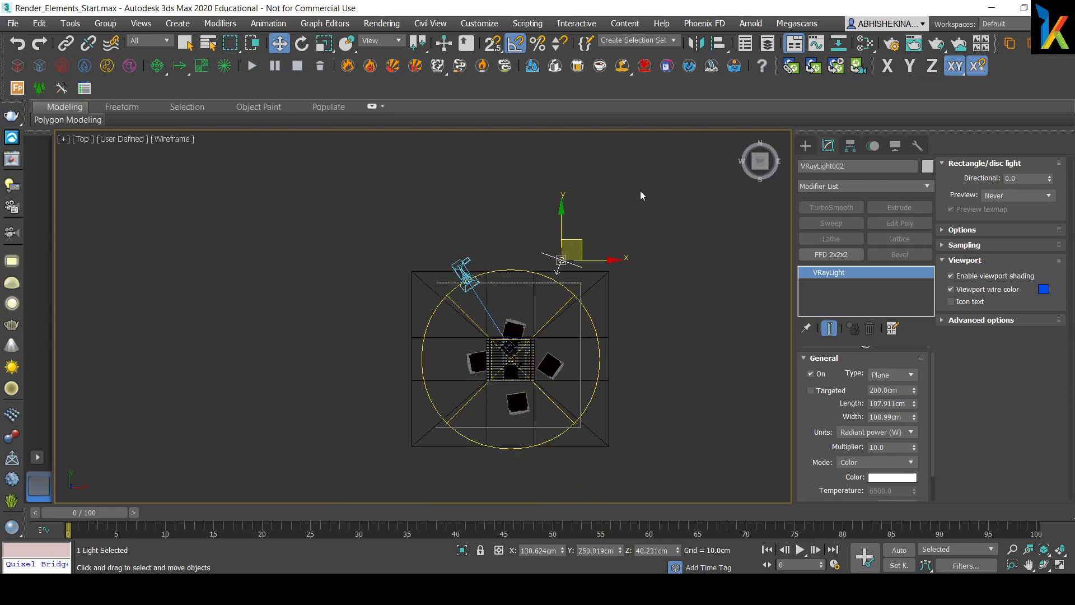
shift+drag(583, 240, 502, 438)
click(459, 253)
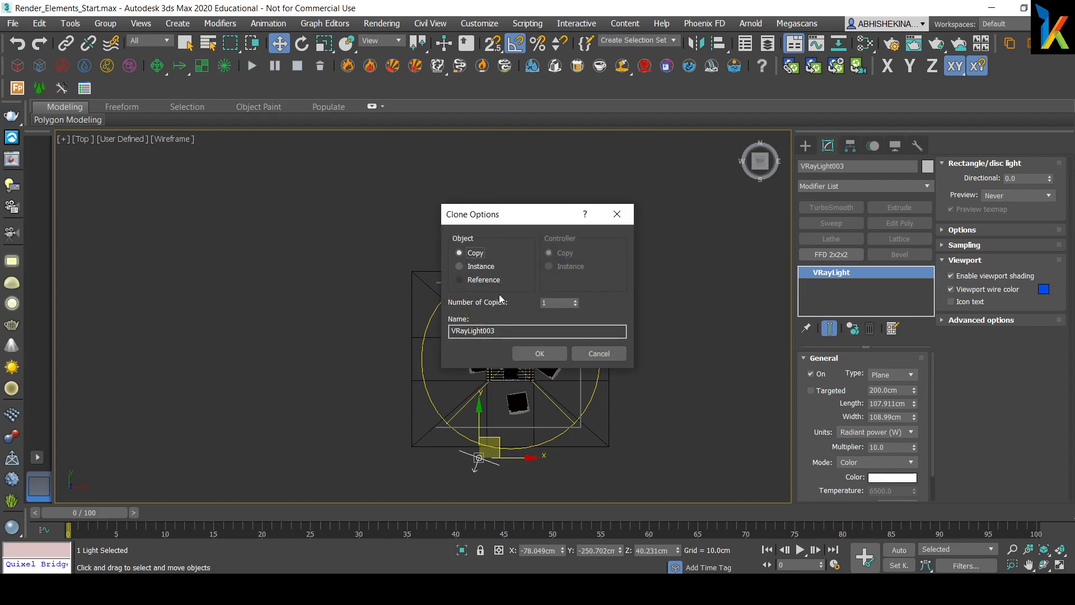
click(532, 353)
Rotate the copied light to face the dining set and move it to about X -135 cm, Y -246 cm.
key(e)
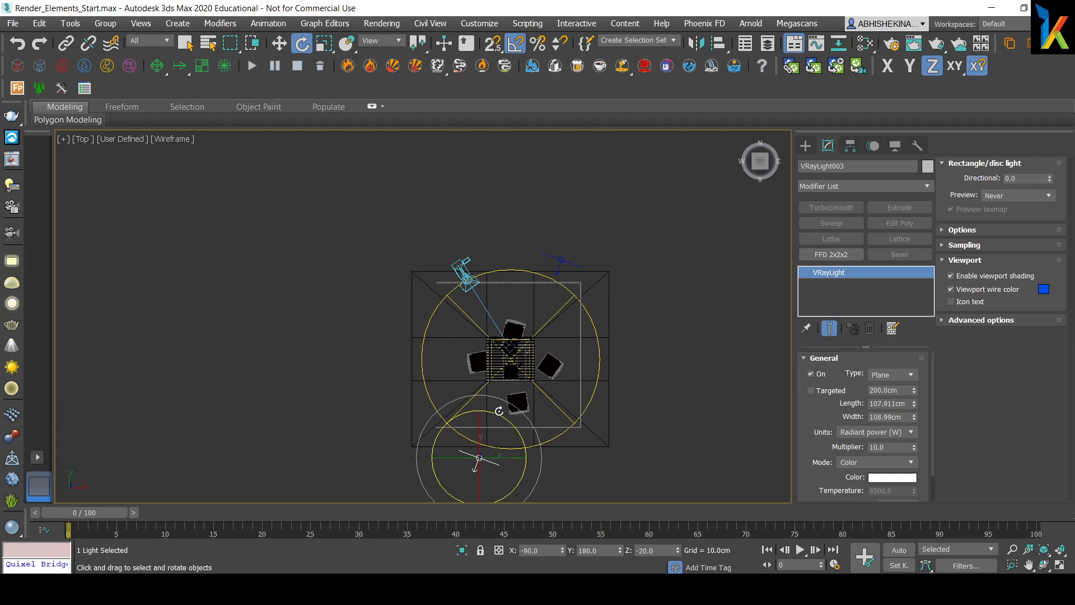
key(F10)
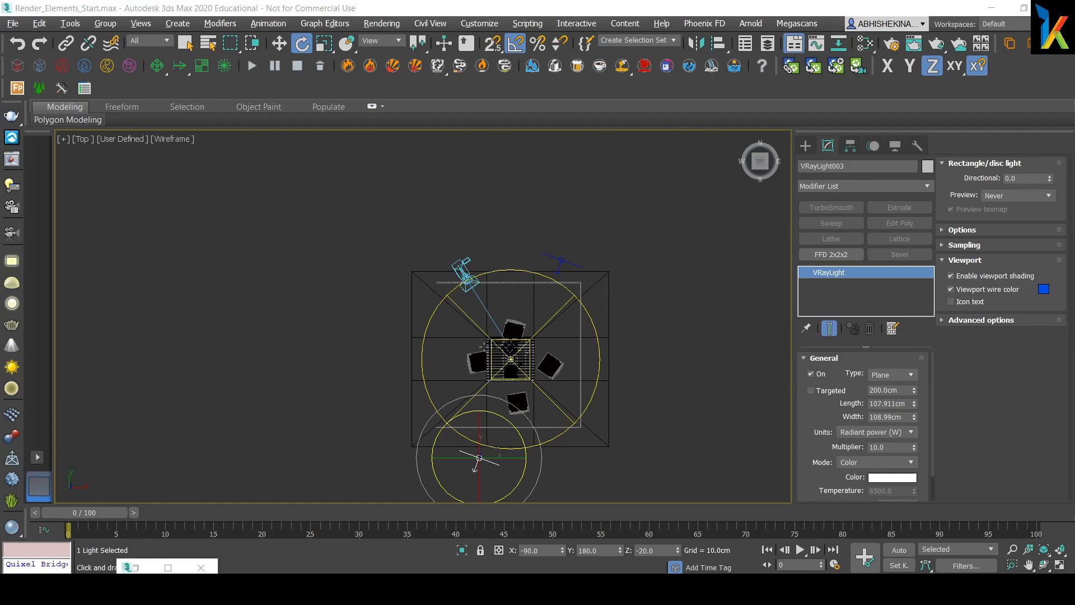
drag(498, 417, 584, 491)
key(w)
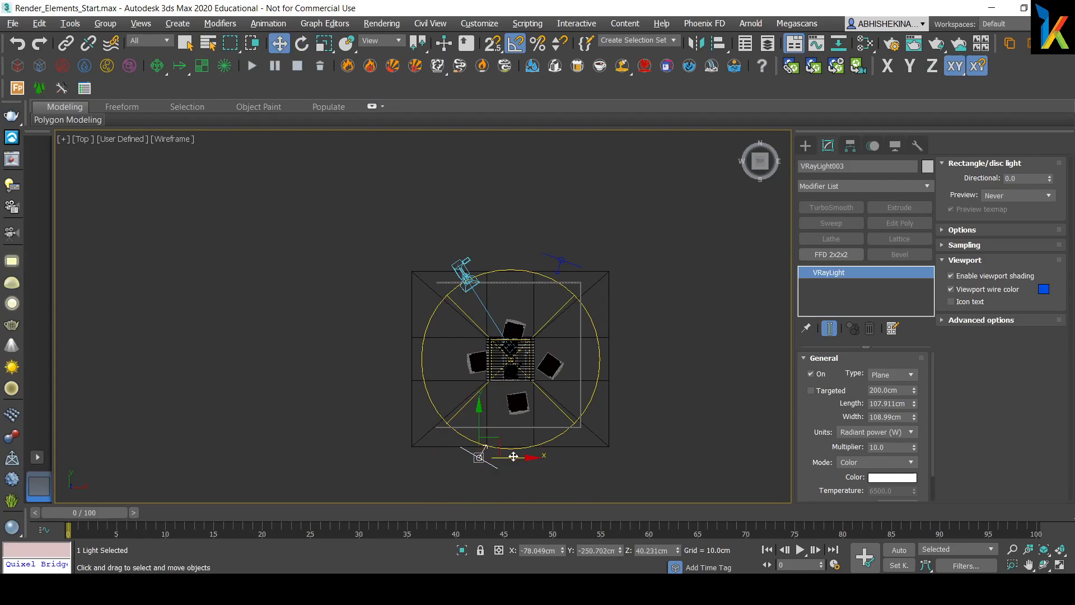
drag(499, 444, 477, 441)
scroll(550, 334, up, 3)
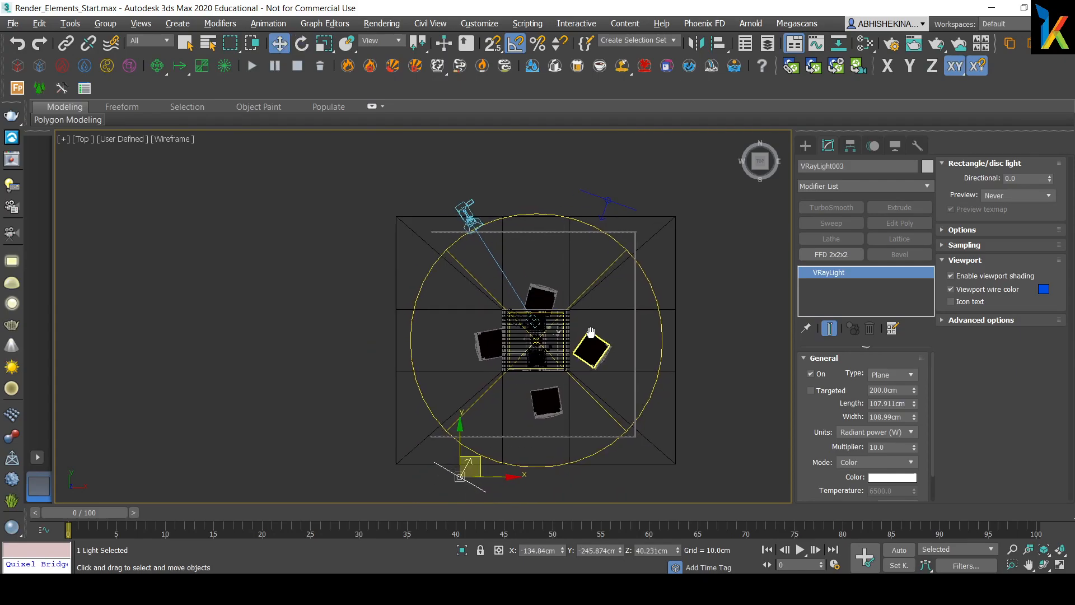
Draw a straight guide line from the first outer light across the dining table to the opposite floor corner.
click(610, 201)
click(805, 145)
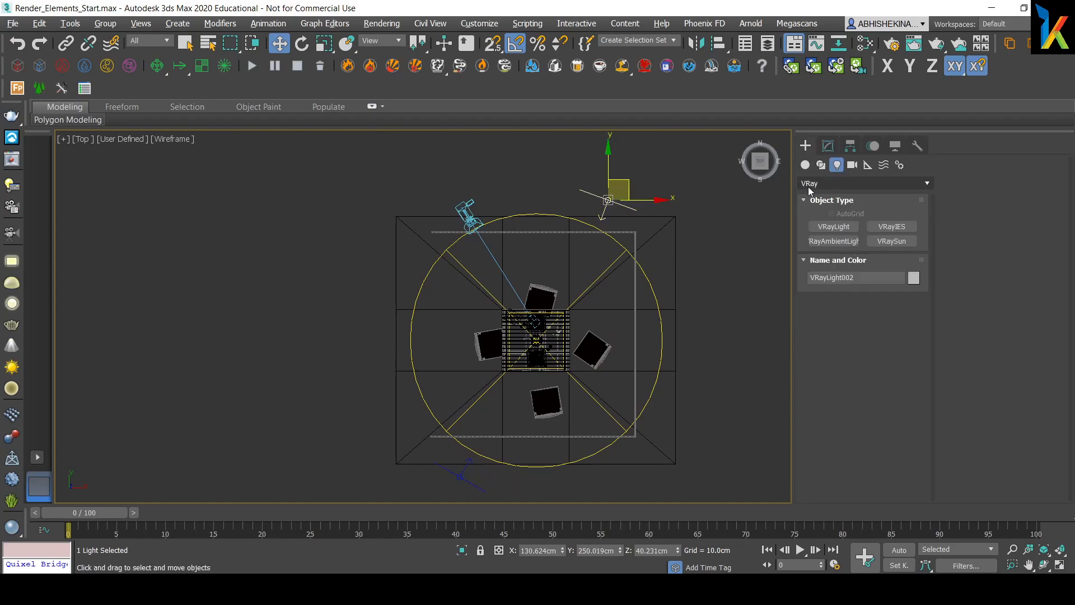
click(821, 165)
click(820, 237)
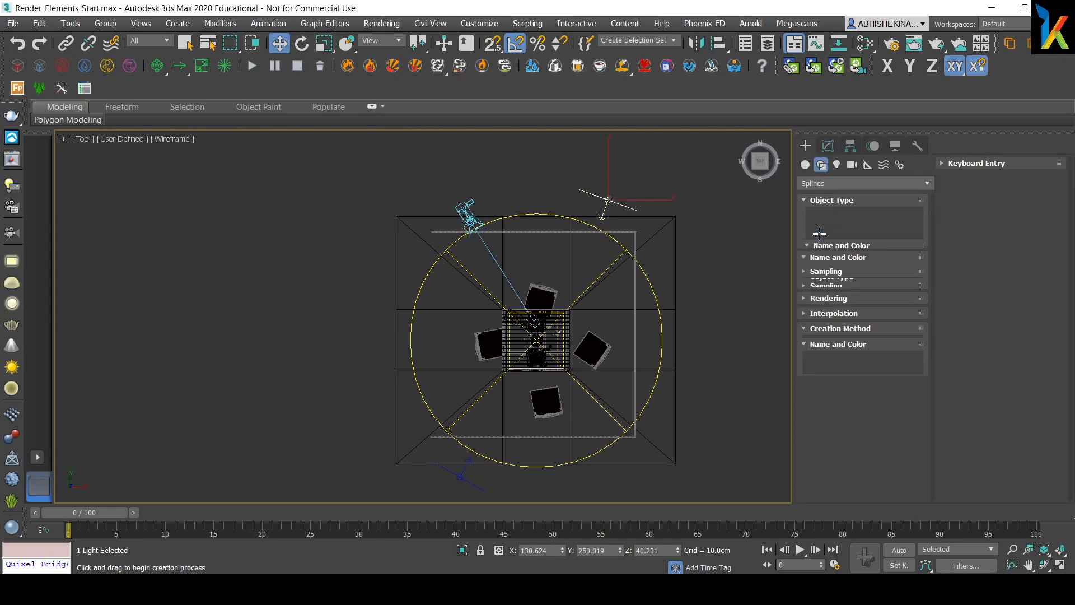
click(612, 205)
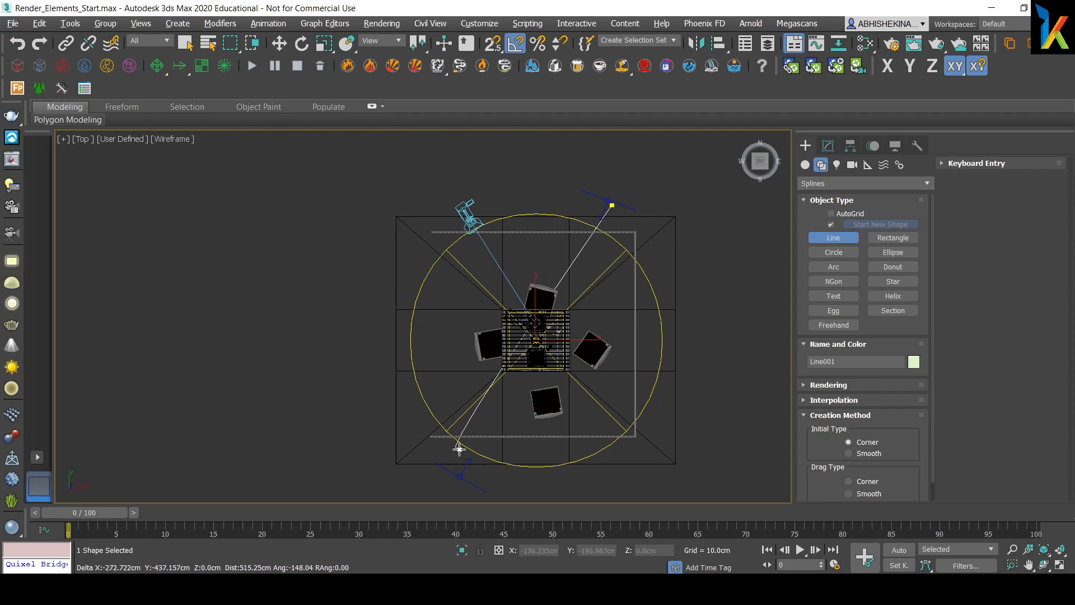
click(436, 453)
right_click(446, 456)
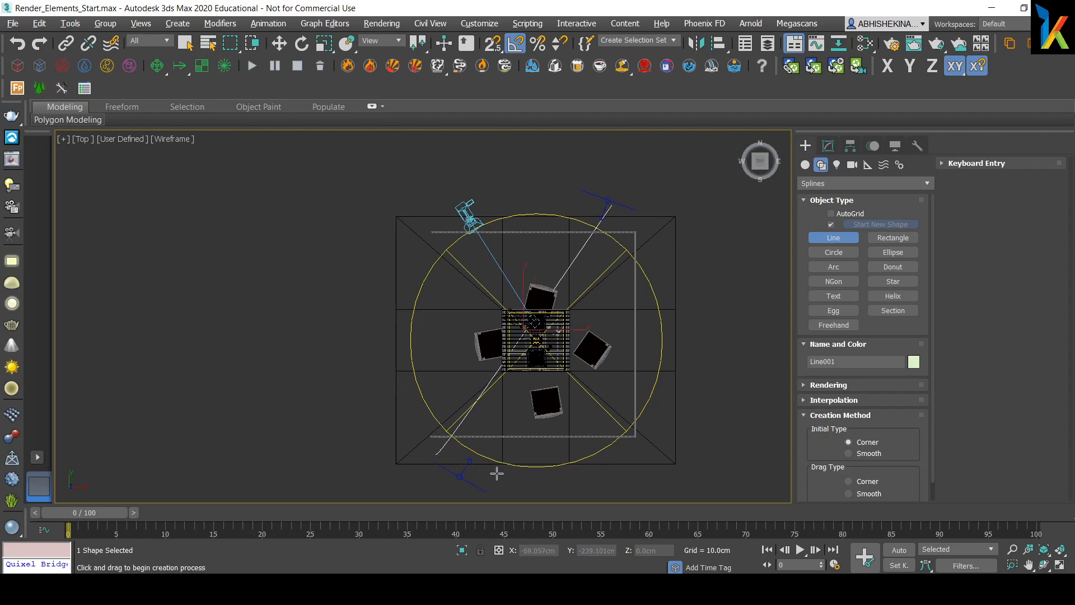
key(w)
Move the copied light to the guide line's far end, at about X -185 cm, Y -239 cm.
click(459, 477)
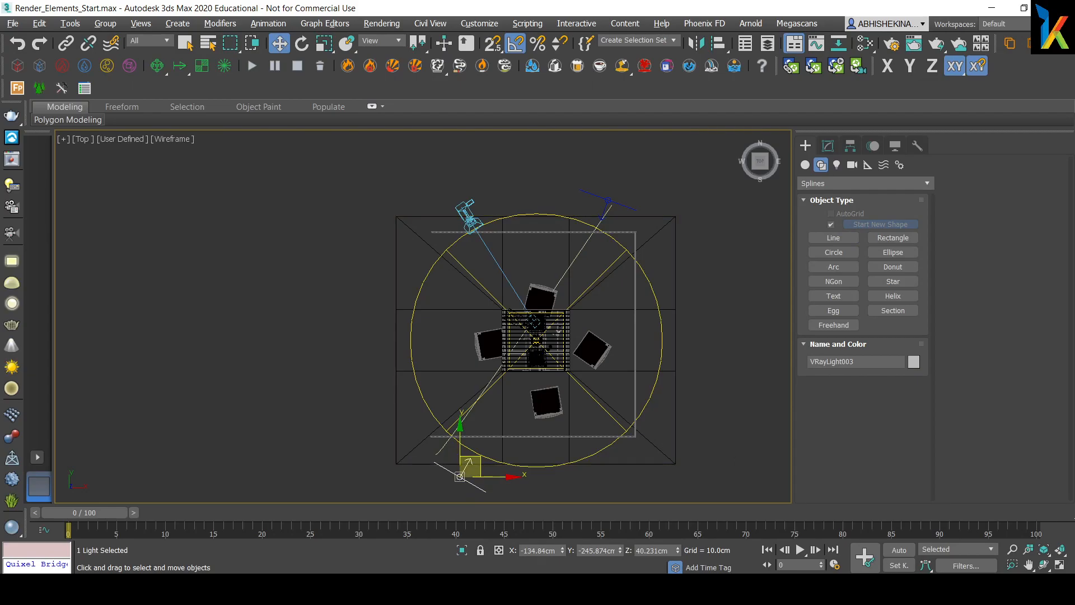
key(F10)
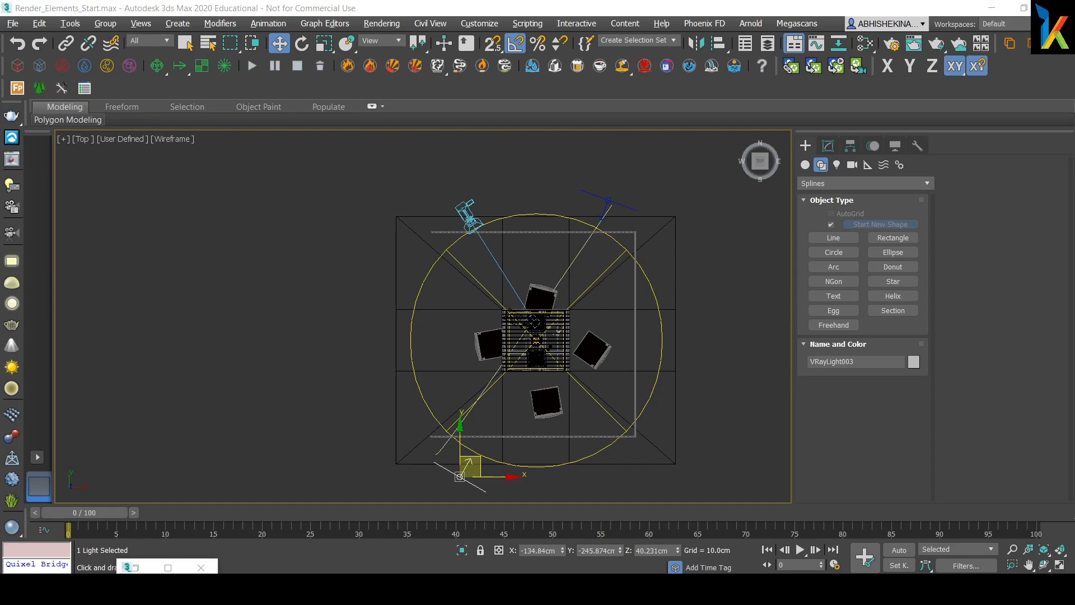
alt+middle_drag(493, 459, 520, 473)
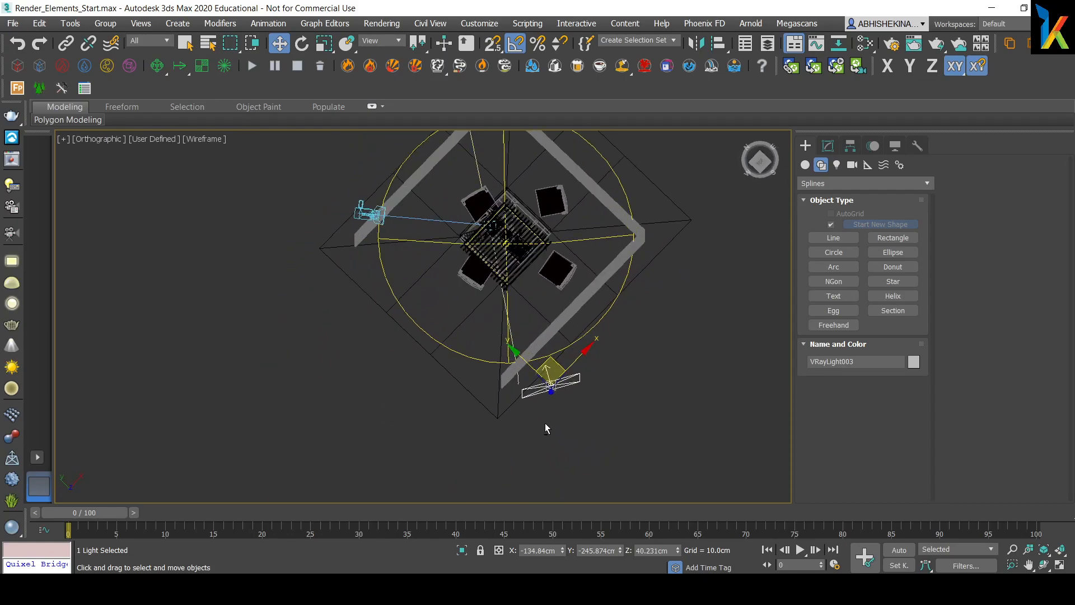
key(t)
middle_drag(461, 413, 479, 264)
middle_drag(381, 372, 430, 386)
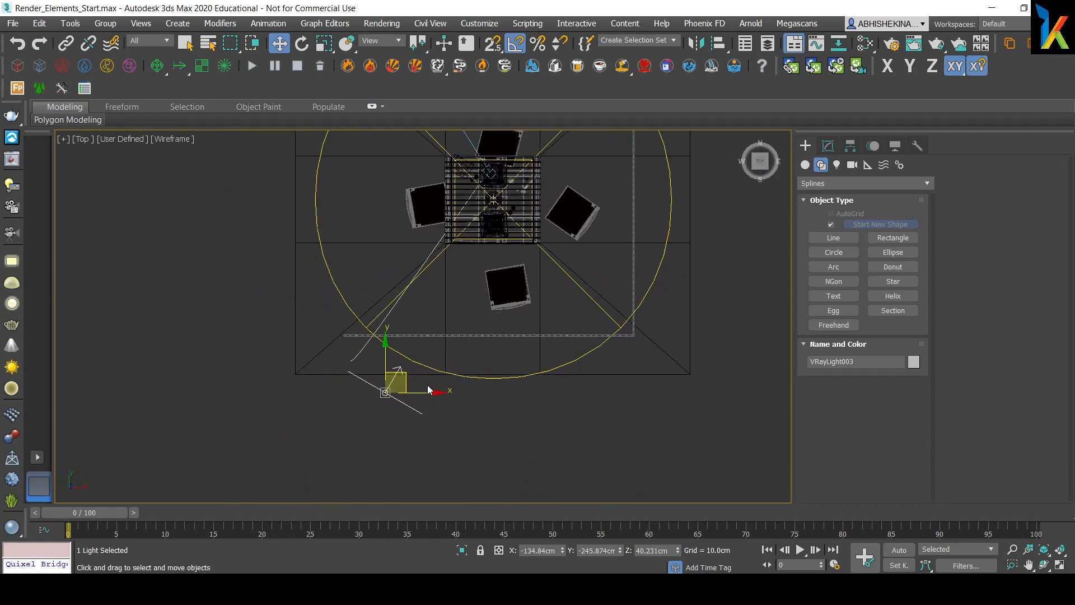
drag(404, 381, 365, 375)
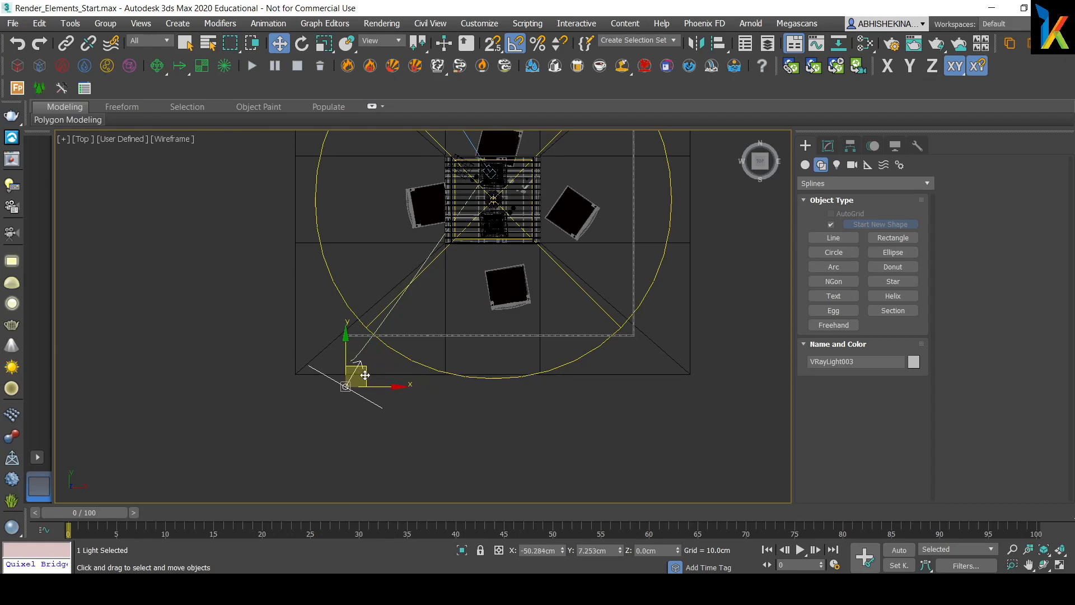
scroll(419, 345, down, 2)
middle_drag(524, 155, 539, 300)
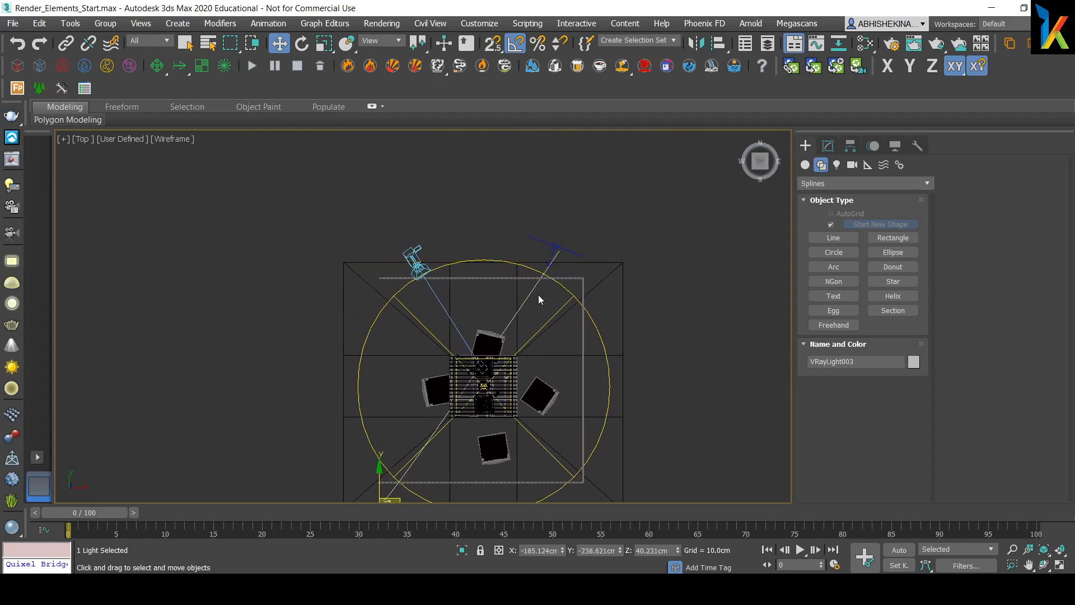
Delete the guide line between the two outer lights and select the first outer light.
click(530, 290)
click(558, 307)
click(550, 262)
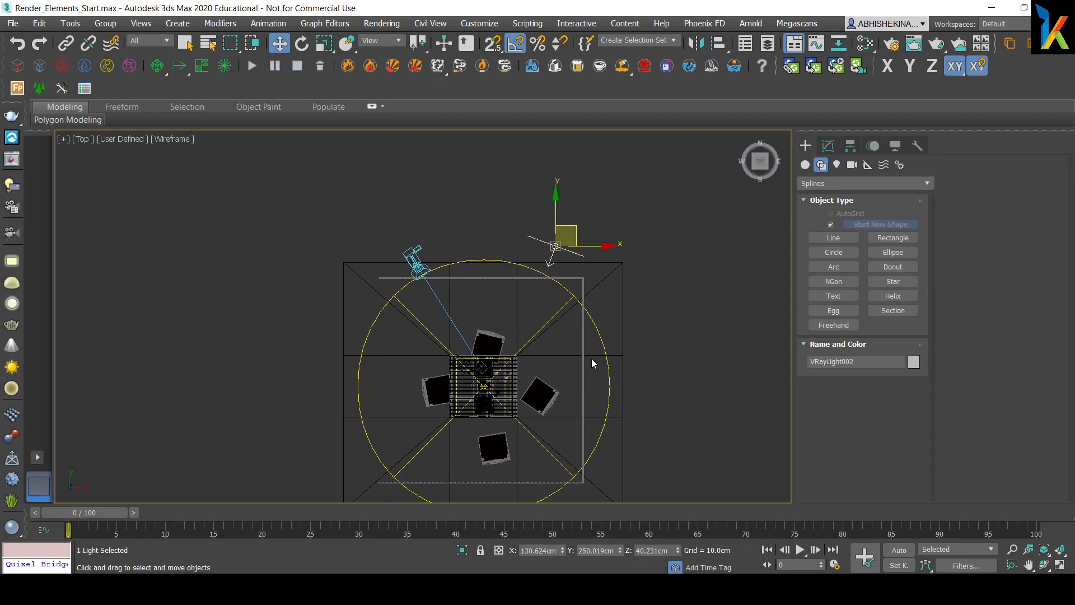
Switch the copied outer light's colour mode to Temperature and set its temperature to 20000.
scroll(591, 354, down, 2)
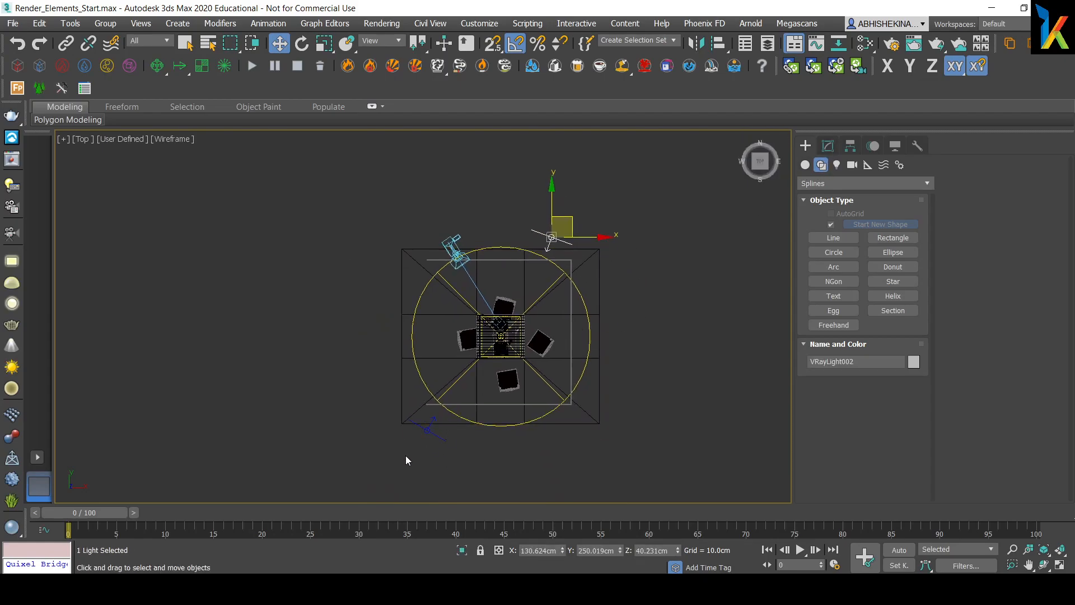
click(432, 436)
click(830, 150)
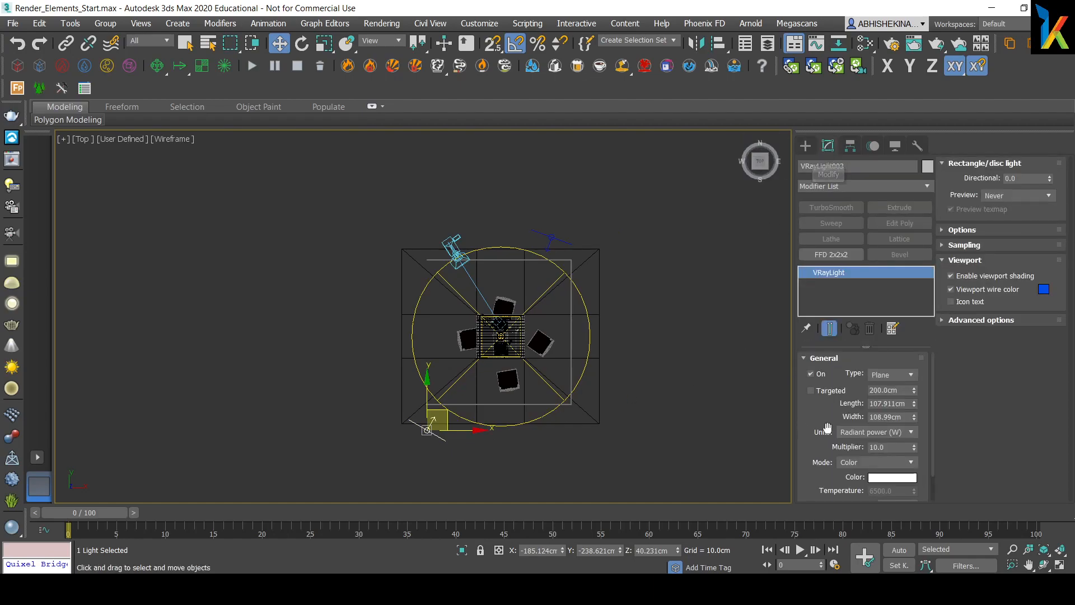
click(896, 460)
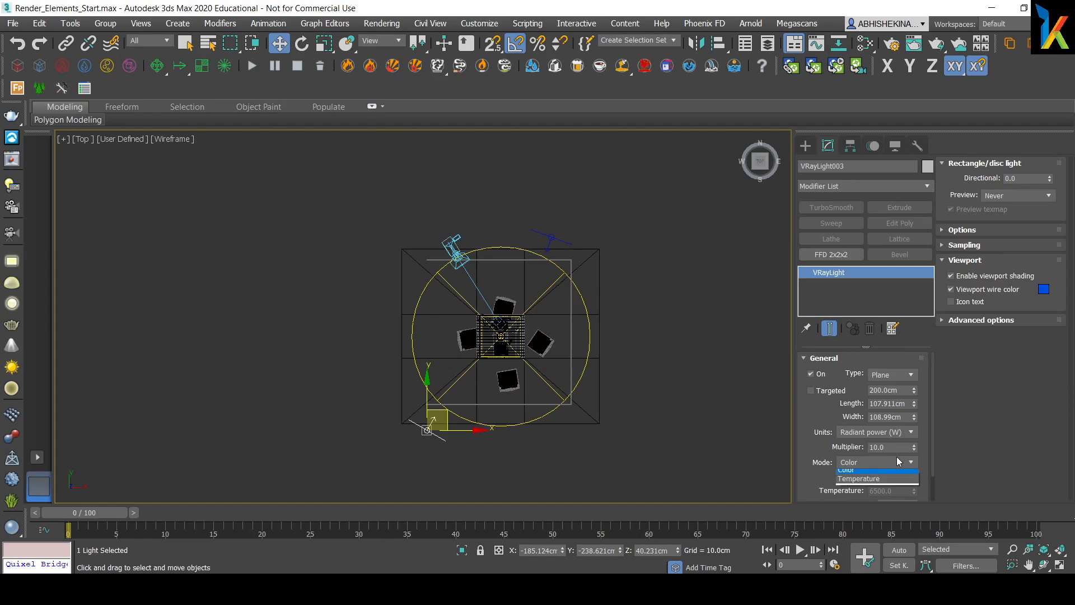
click(853, 479)
drag(840, 481, 816, 454)
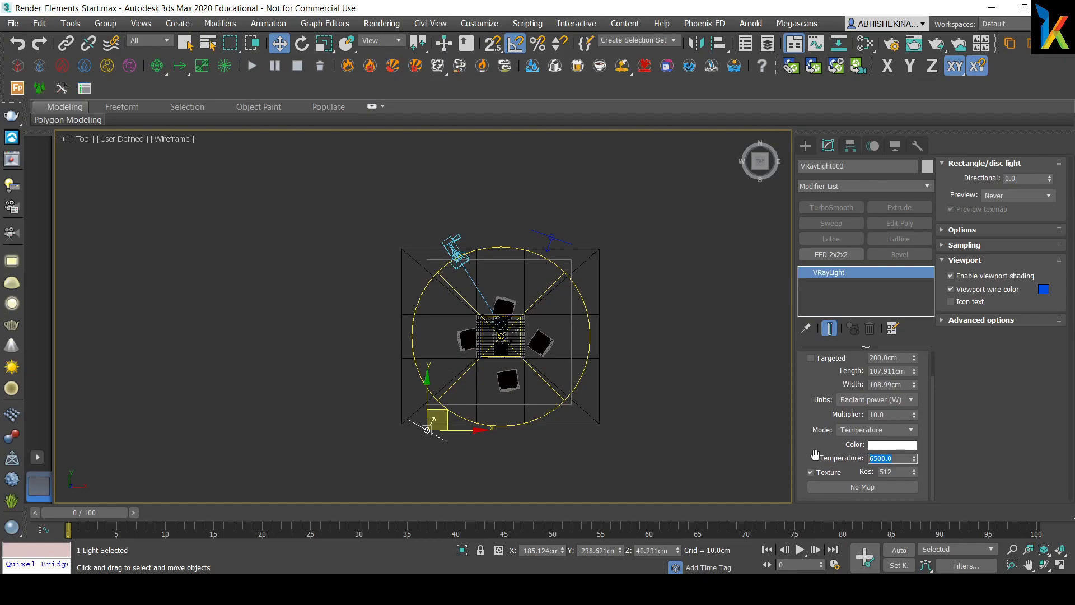
text(15000)
key(Return)
text(200)
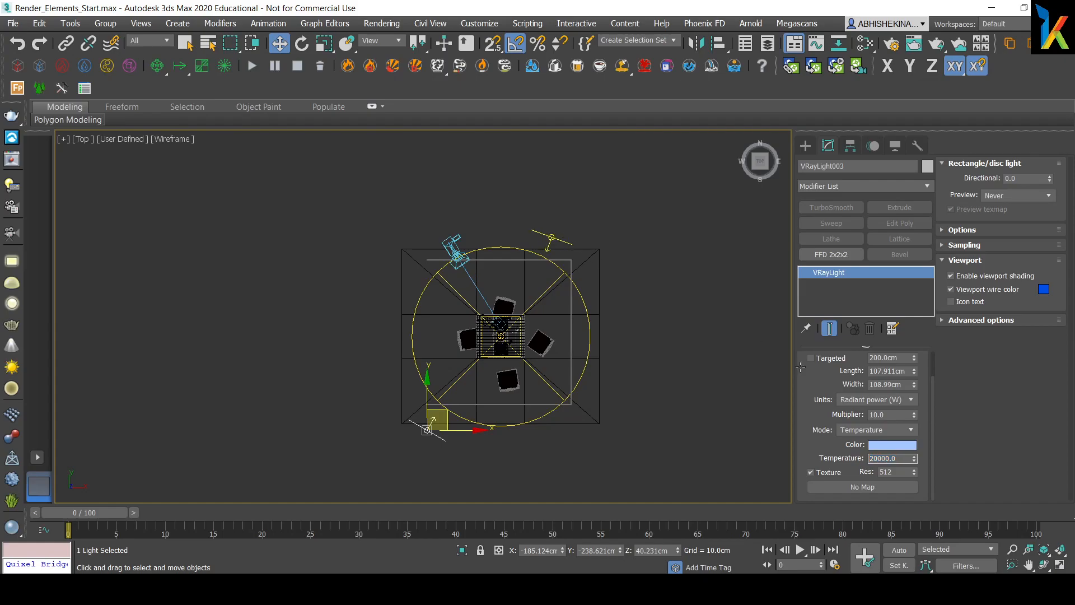
Switch the first outer light, behind the opposite corner, to Temperature mode and set its temperature to 25000.
click(551, 238)
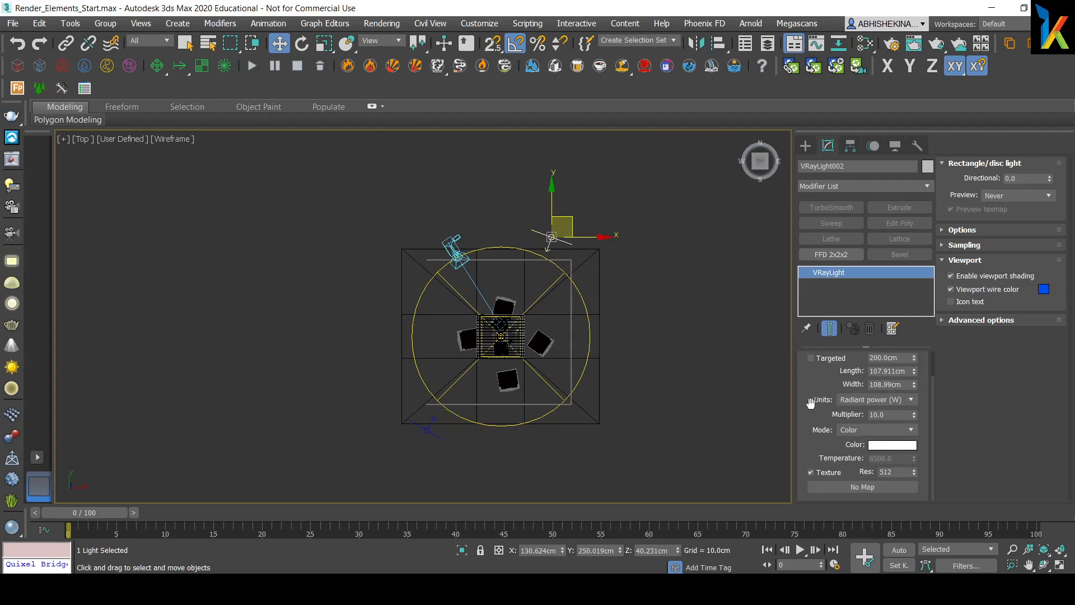
click(879, 429)
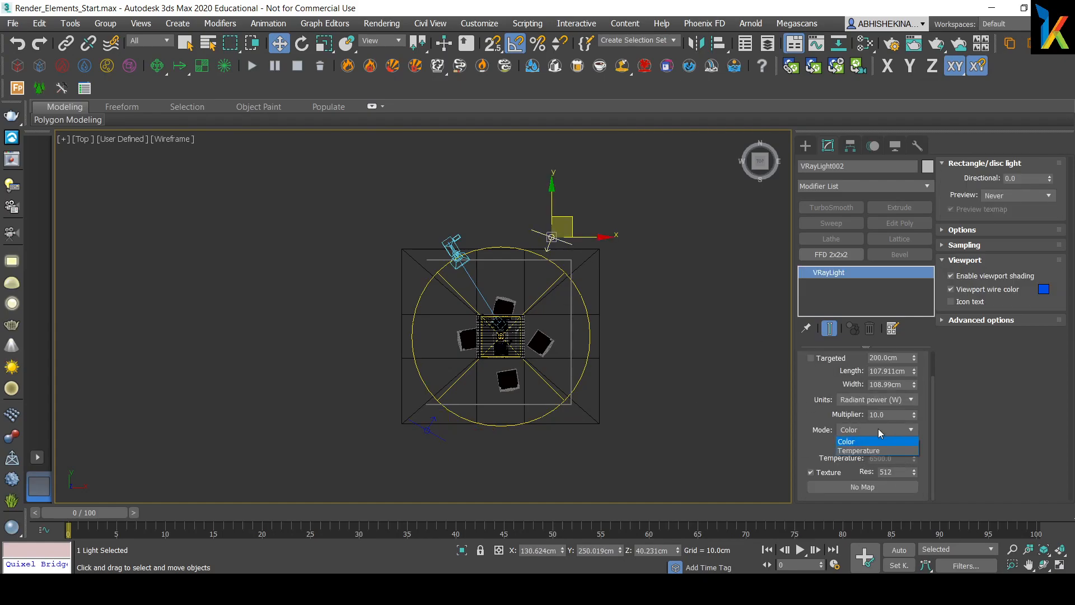
click(873, 448)
double_click(902, 458)
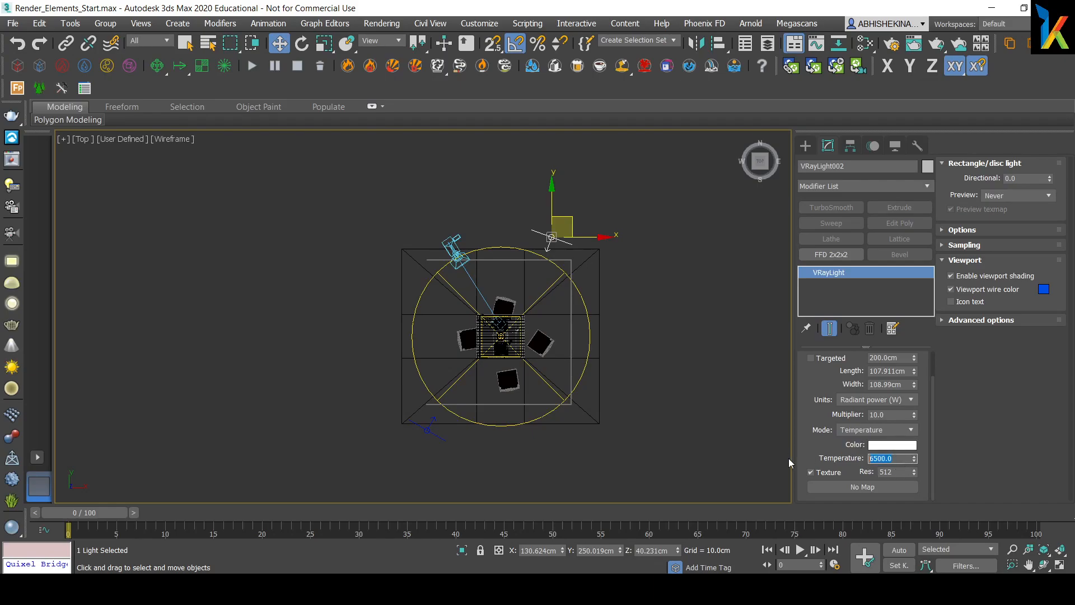
text(2)
key(Return)
Deselect the light, switch the viewport to Render_Camera and check the interactive render in the V-Ray frame buffer.
key(F10)
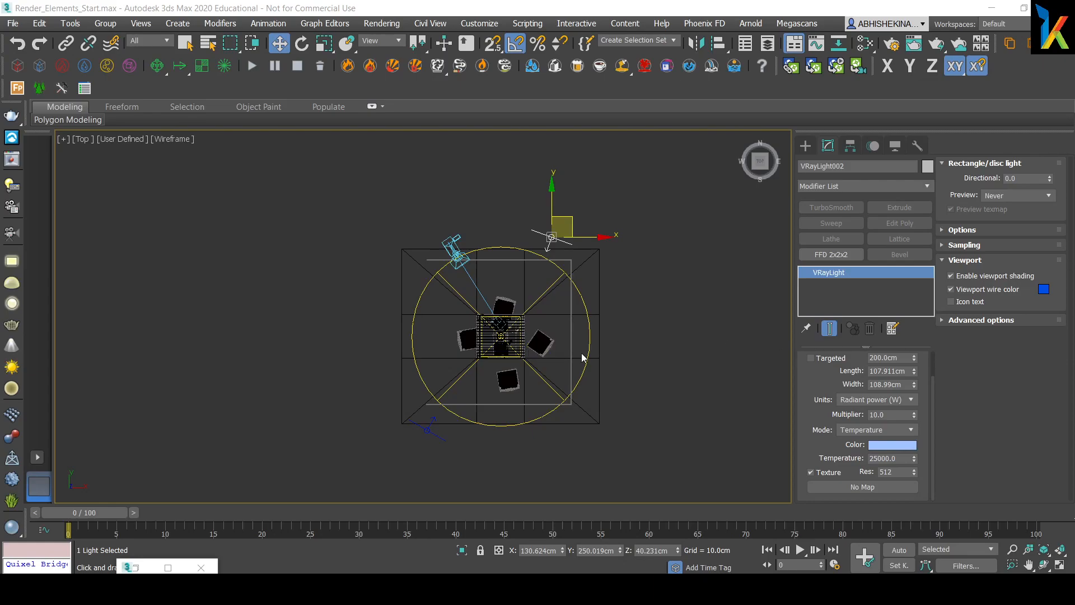
click(653, 351)
key(c)
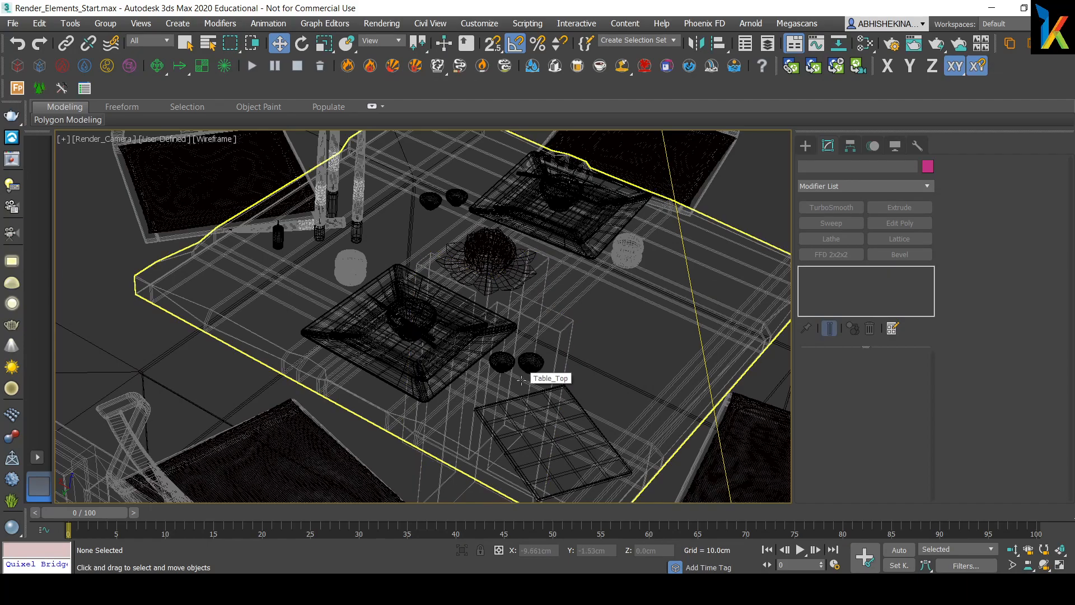
click(11, 159)
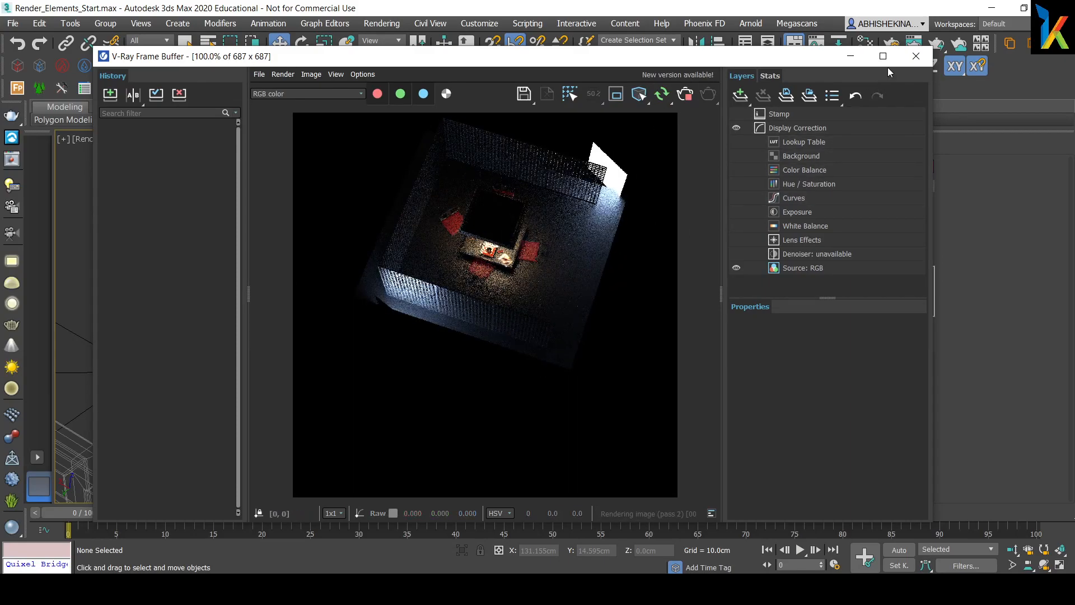
click(916, 56)
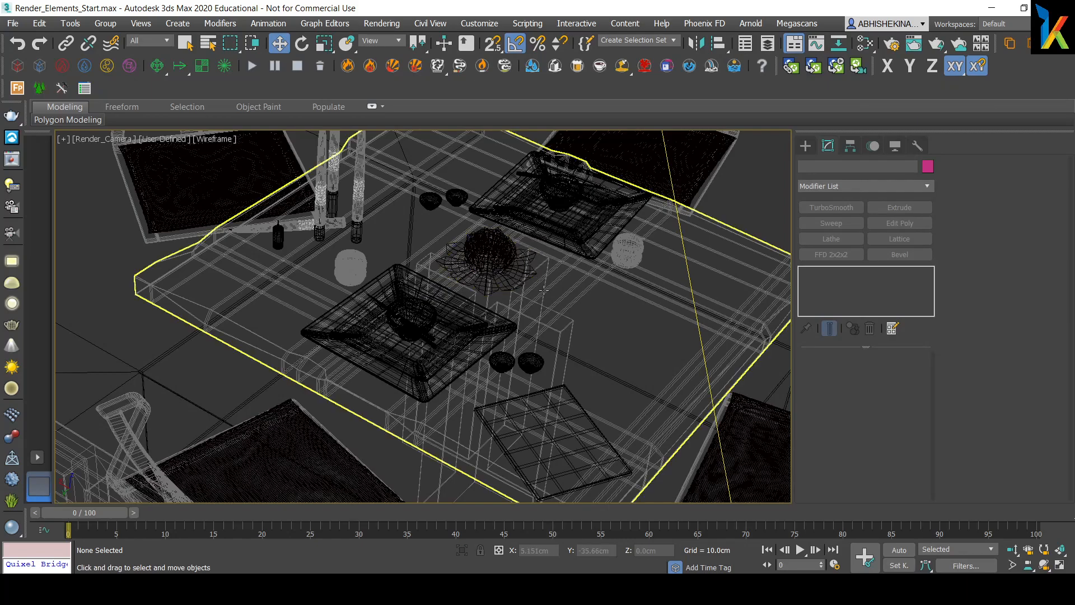
Return to the perspective view and make the first outer light invisible through its Invisible option.
key(p)
alt+middle_drag(543, 290, 465, 321)
click(460, 316)
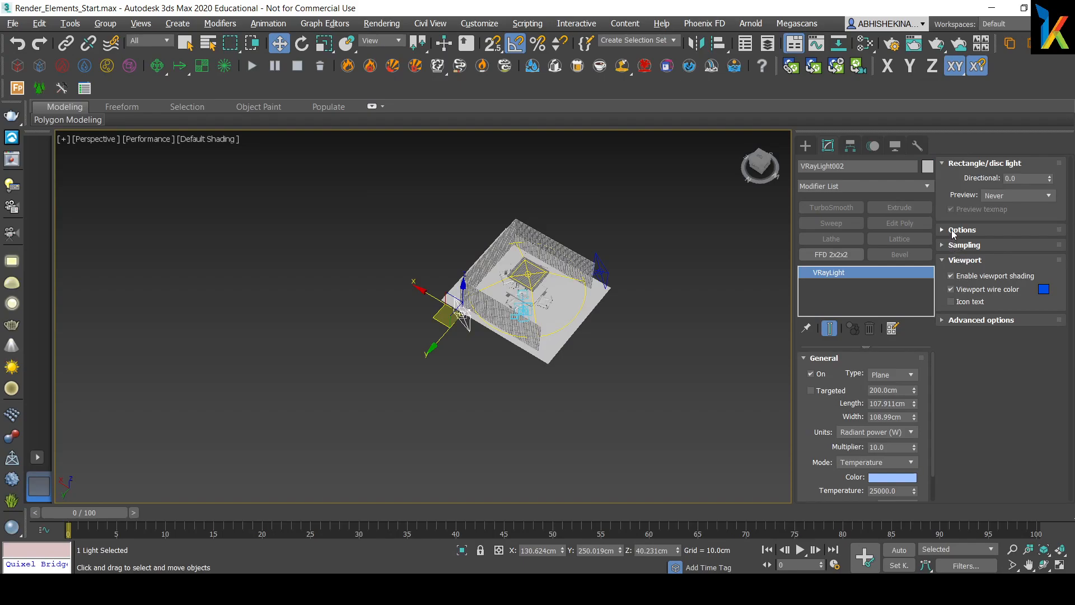
click(954, 231)
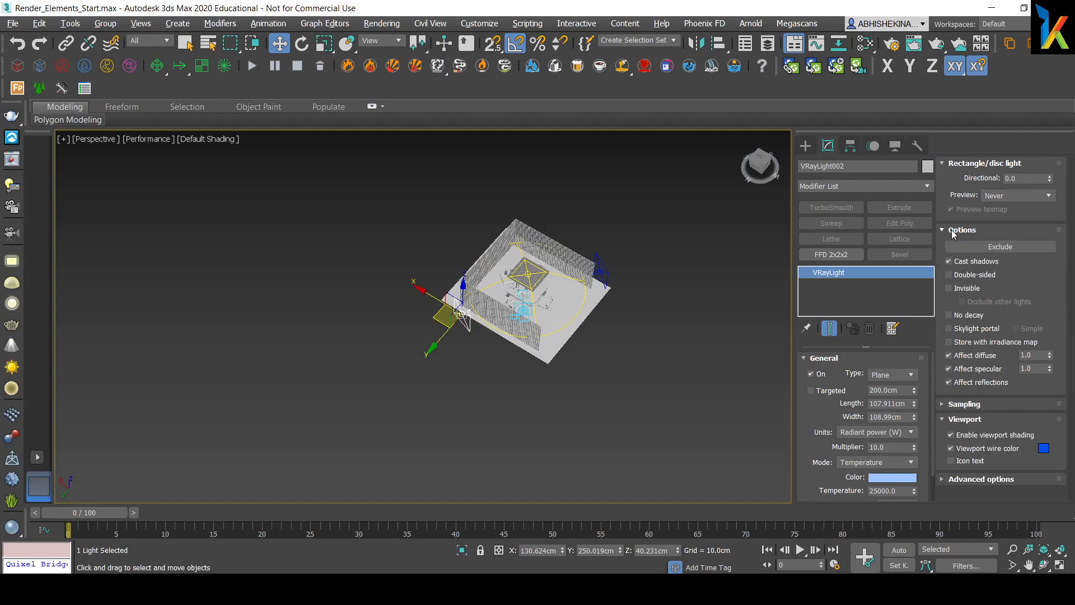
click(961, 293)
Select the copied light at the opposite corner and enable its Invisible option too.
scroll(647, 297, up, 4)
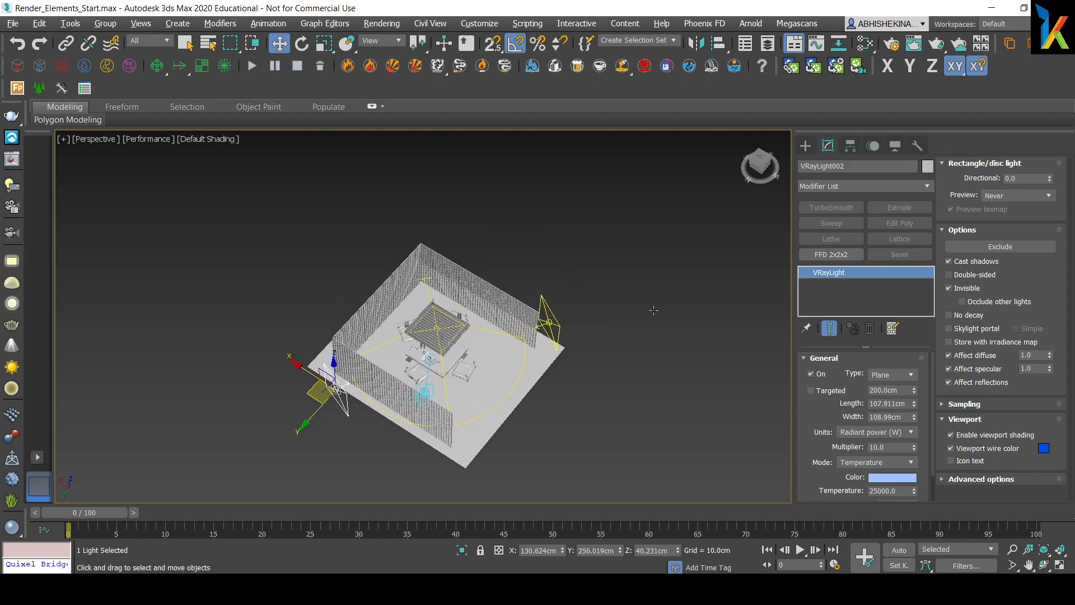
click(552, 323)
click(963, 291)
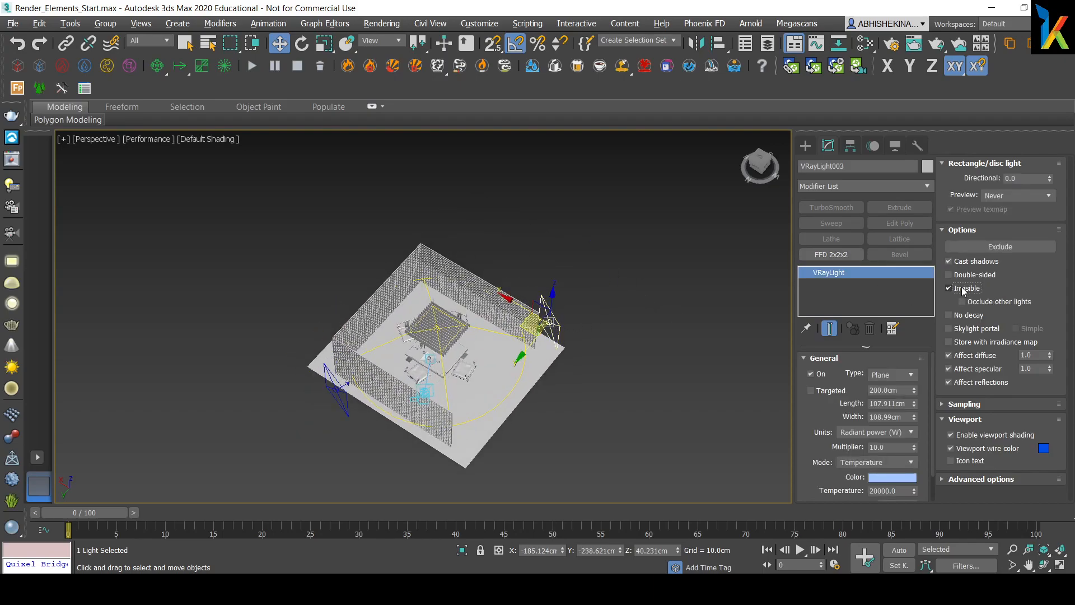
middle_drag(454, 405, 479, 386)
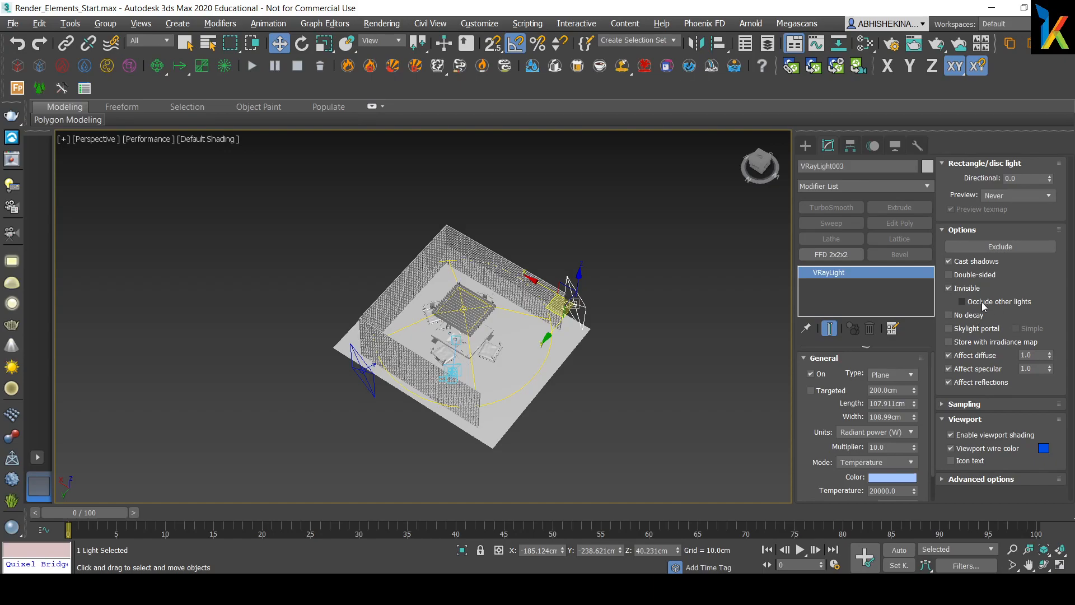
right_click(608, 295)
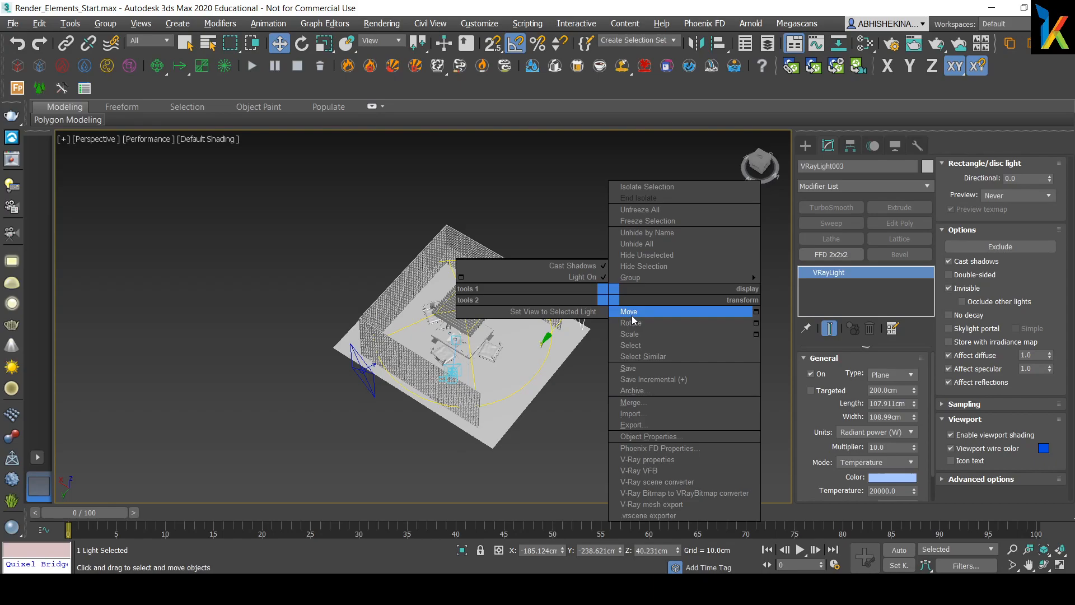
click(632, 316)
Switch back to the Render_Camera view and start interactive rendering from the V-Ray frame buffer.
key(c)
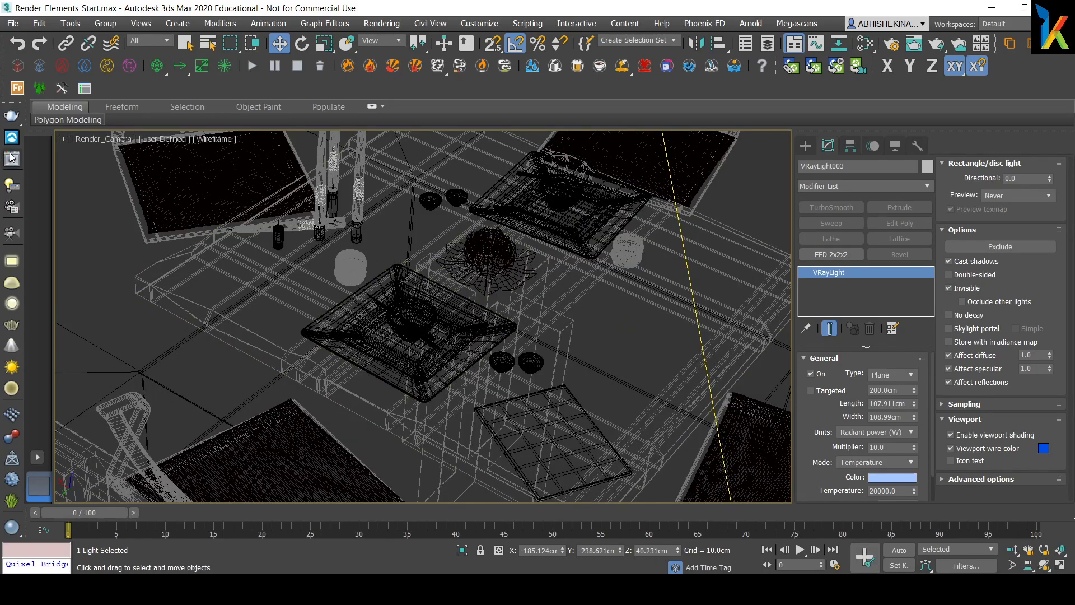
click(11, 158)
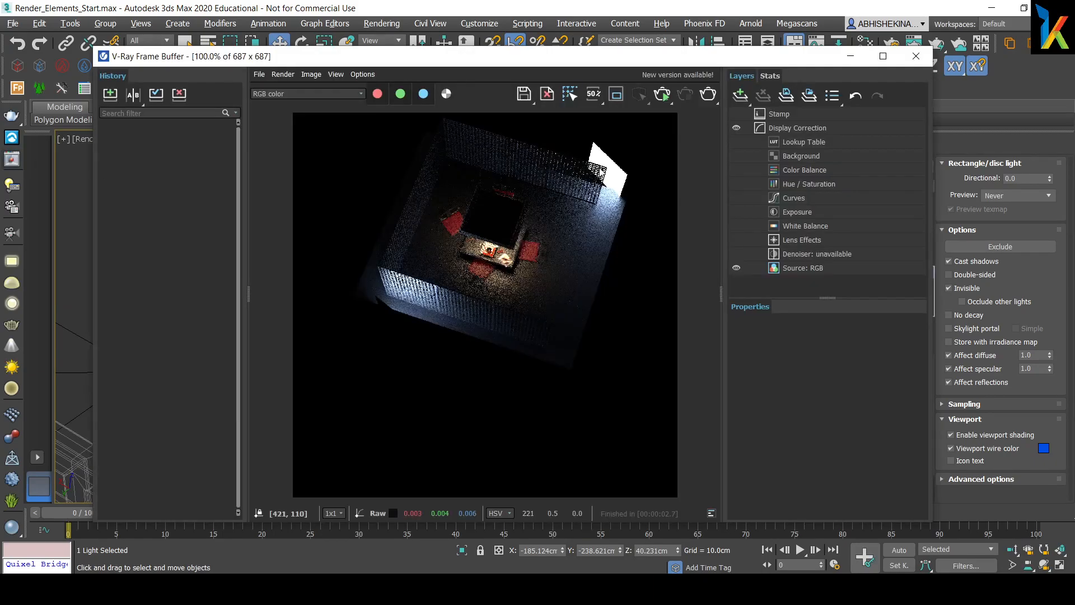
click(661, 94)
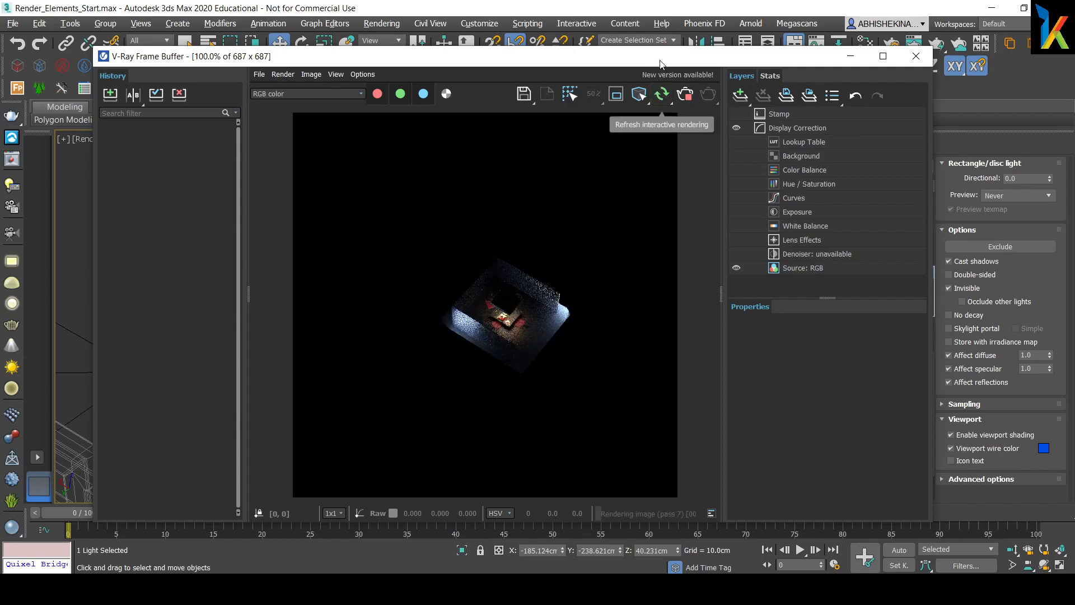
drag(659, 128, 639, 181)
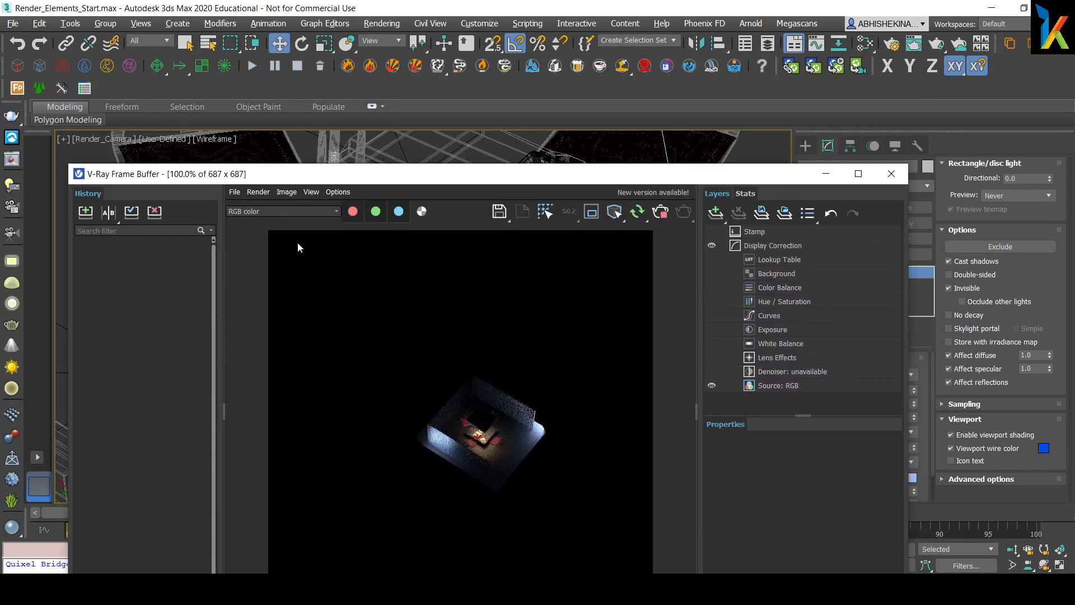
Show safe frames in the Render_Camera viewport and move the frame buffer clear of that view.
click(105, 139)
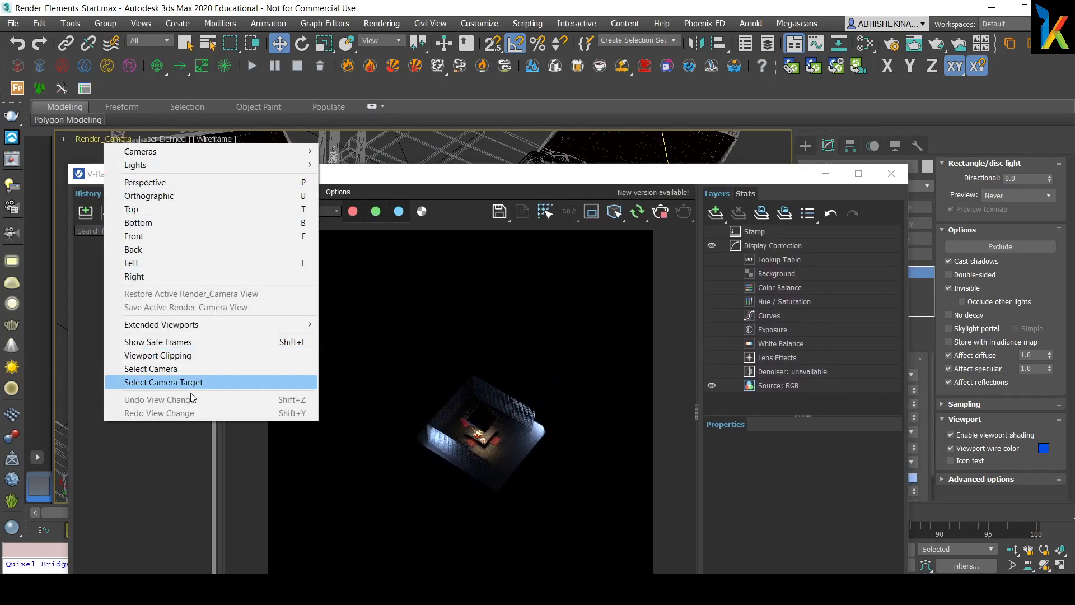
click(168, 341)
drag(673, 166, 705, 89)
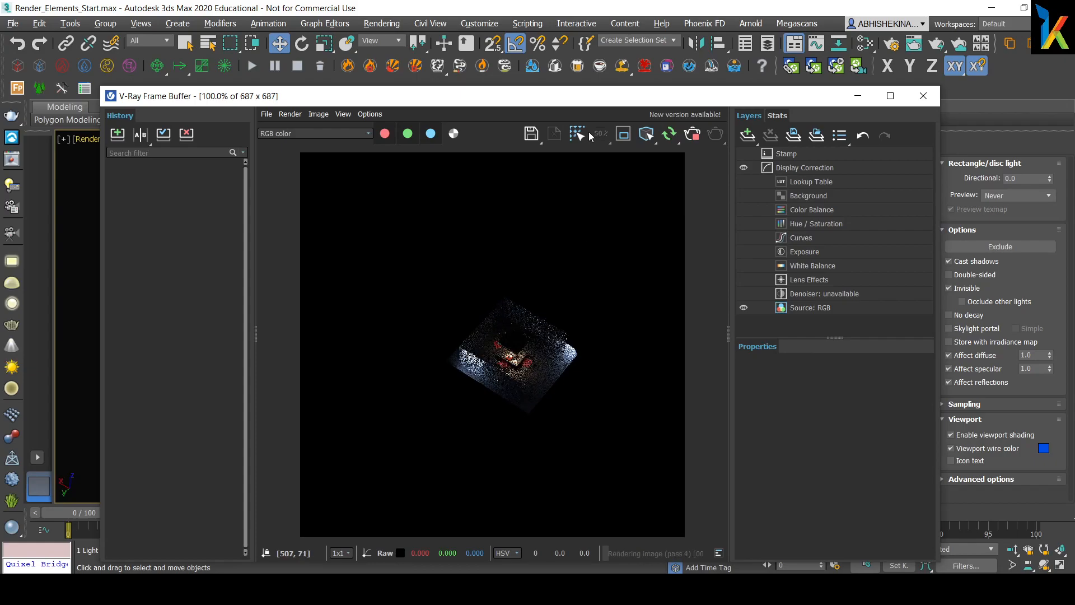
drag(585, 101, 497, 266)
click(432, 196)
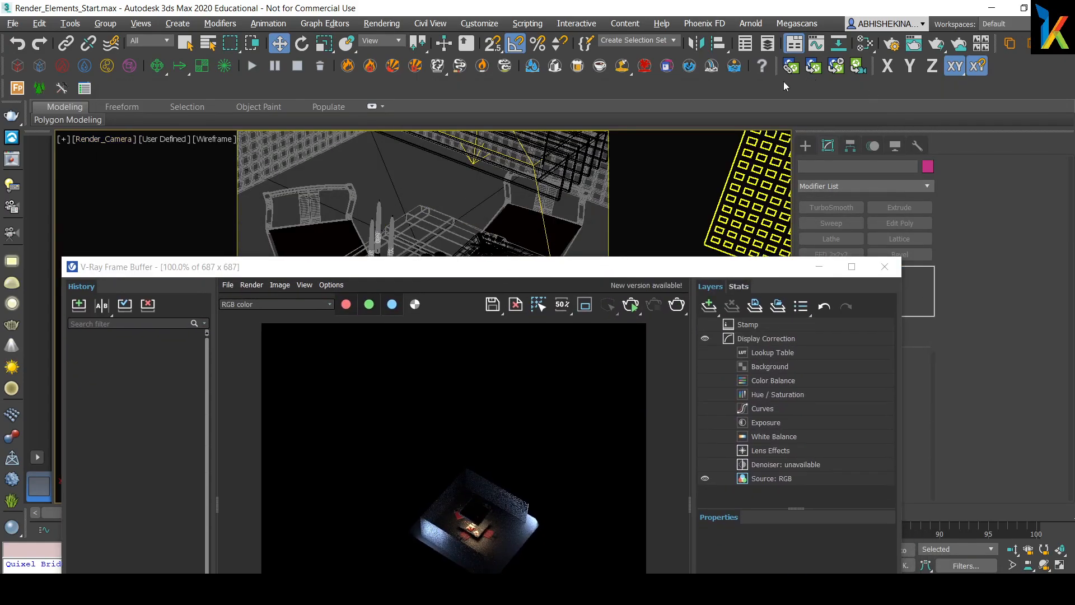
Open the render setup with Quad 4 - Render_Camera as the view to render and start interactive rendering.
click(894, 48)
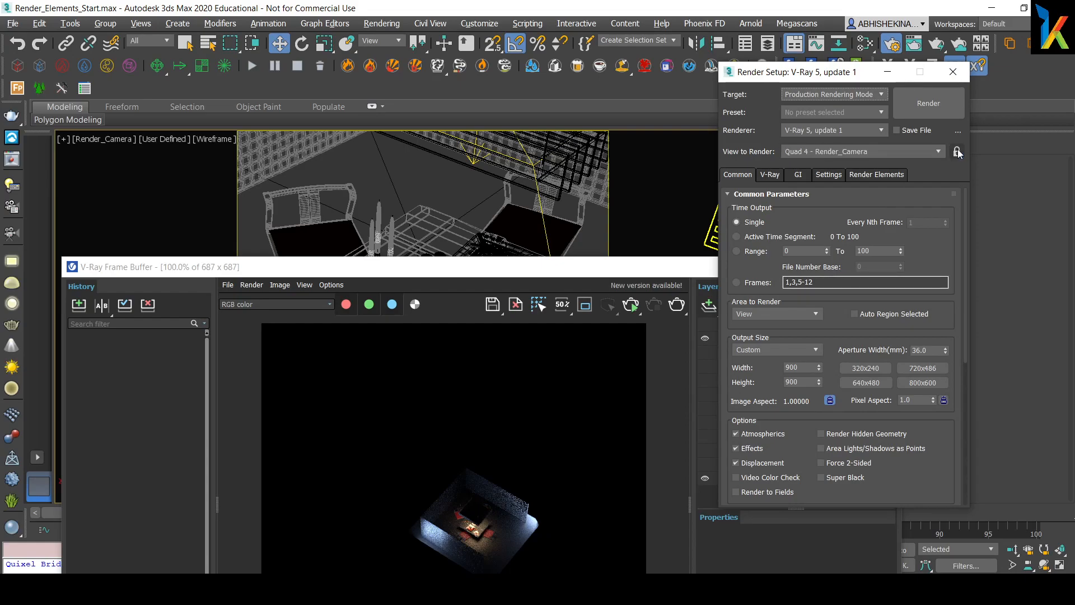
drag(534, 269, 567, 248)
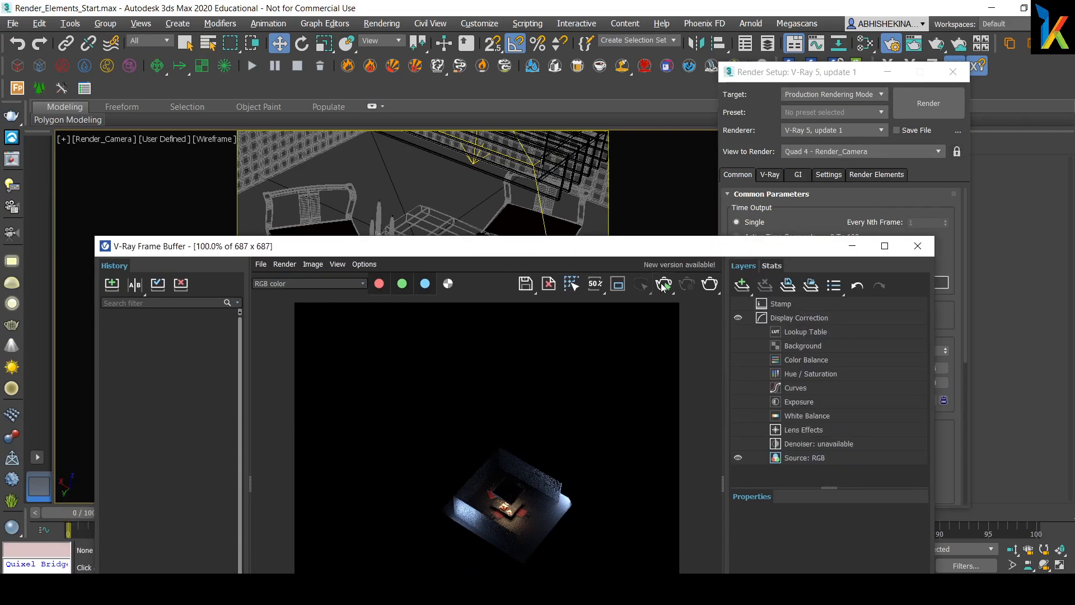
click(663, 285)
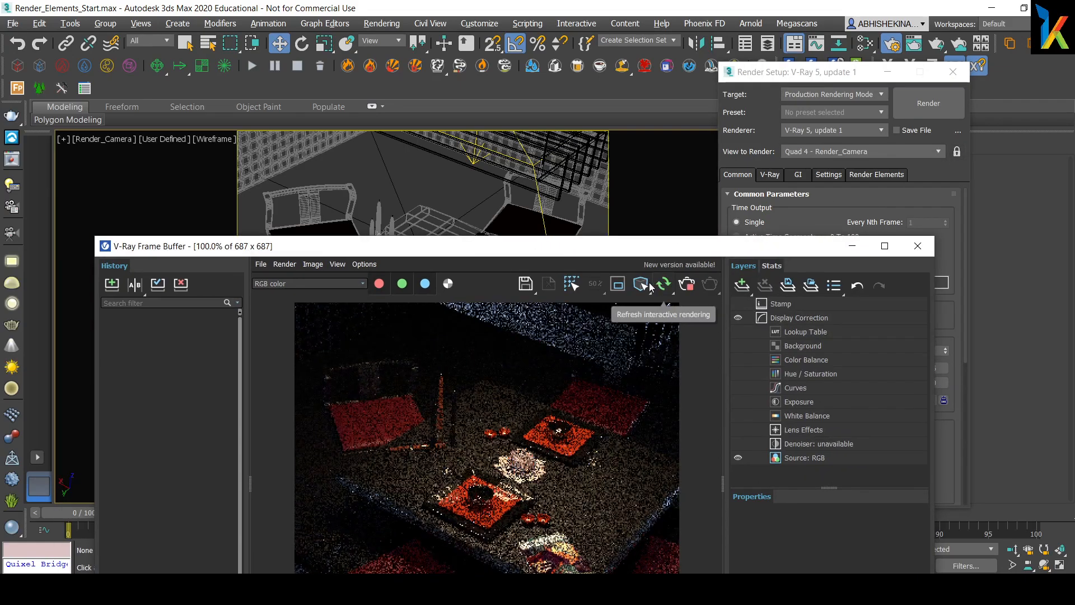
Arrange the frame buffer and render setup side by side to inspect the camera render, and stop interactive rendering.
drag(620, 250, 532, 59)
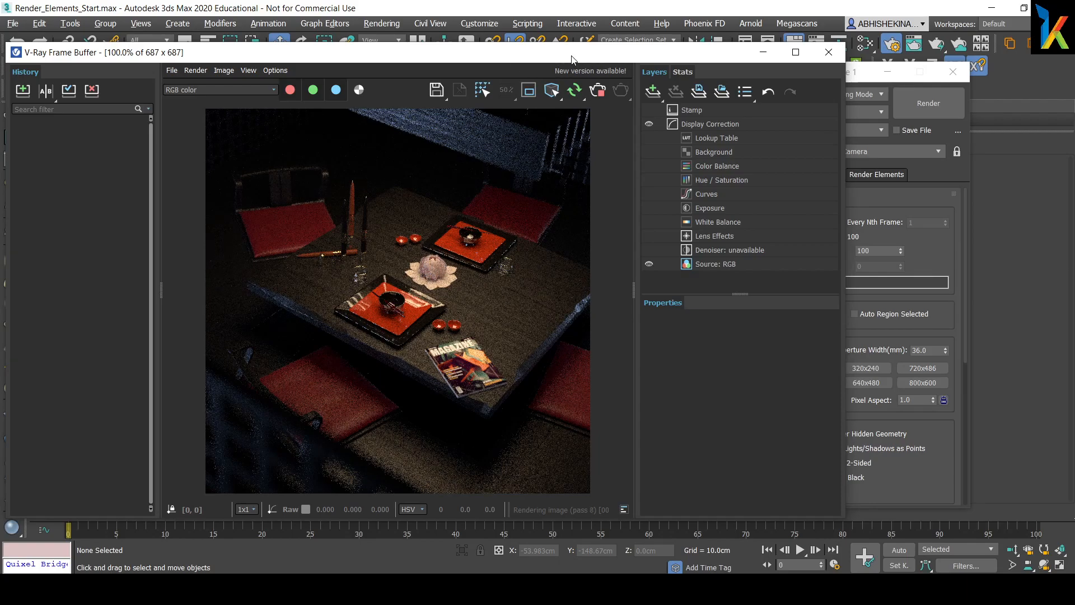
drag(571, 56, 553, 63)
drag(845, 81, 916, 88)
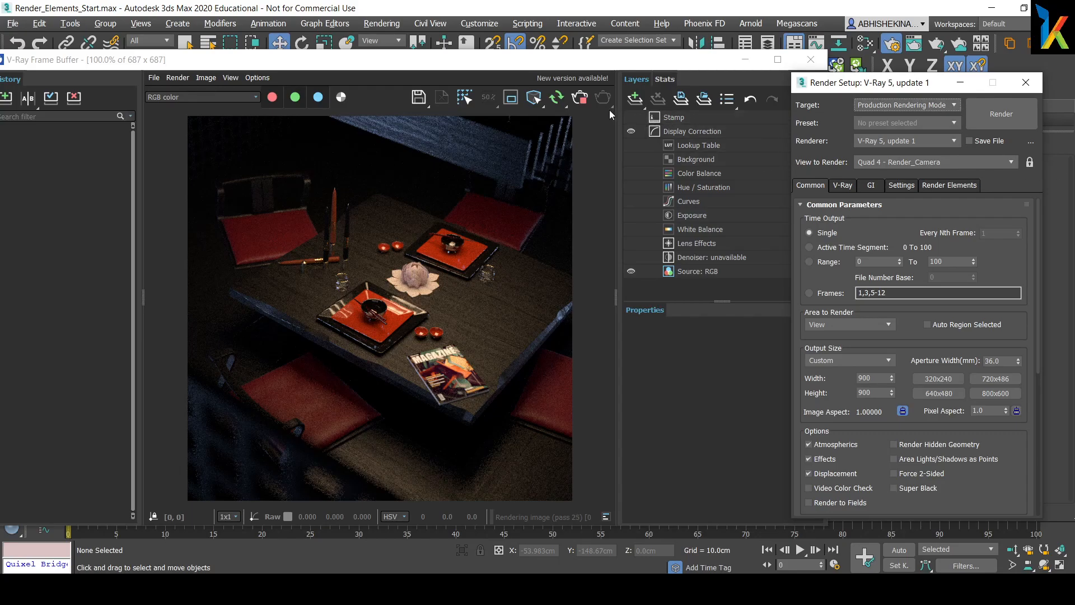
click(583, 99)
Review the V-Ray global switches, progressive image sampler and image filter settings in the render setup.
drag(880, 86, 686, 71)
click(649, 171)
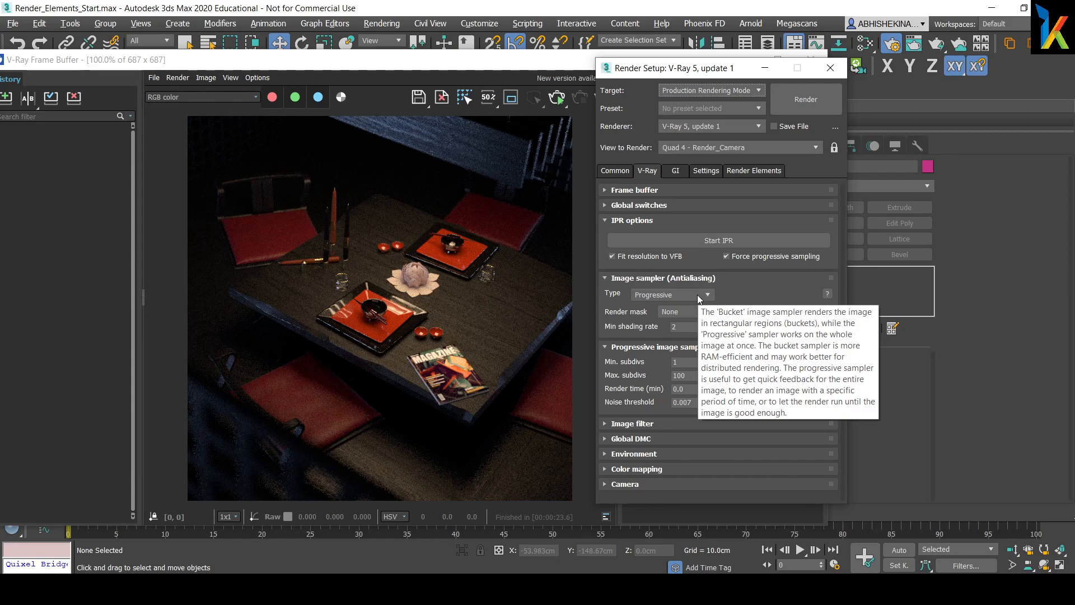
click(617, 206)
click(618, 206)
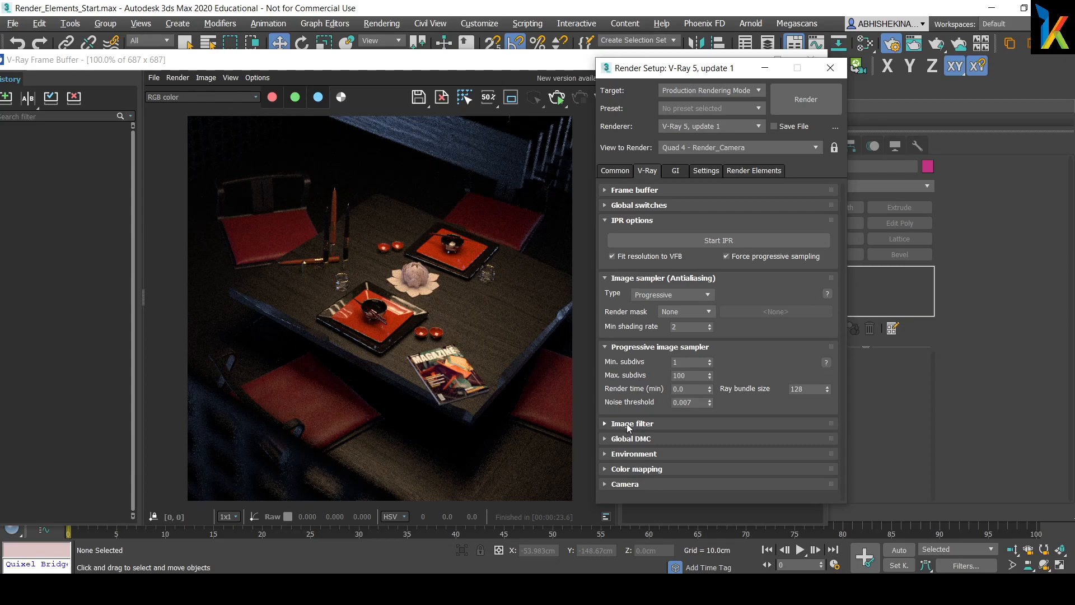
click(627, 424)
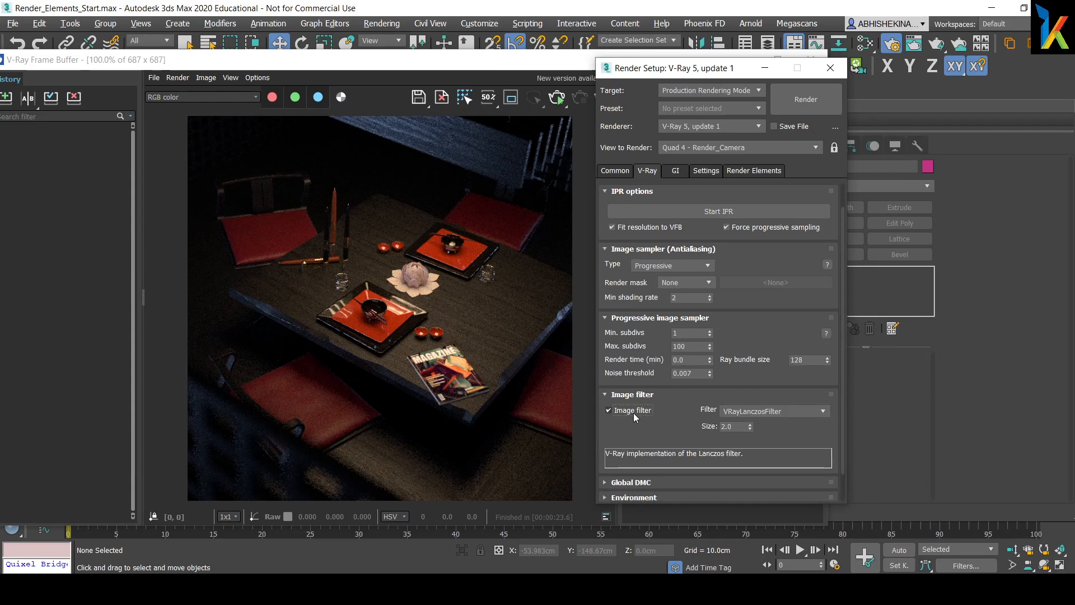
click(623, 397)
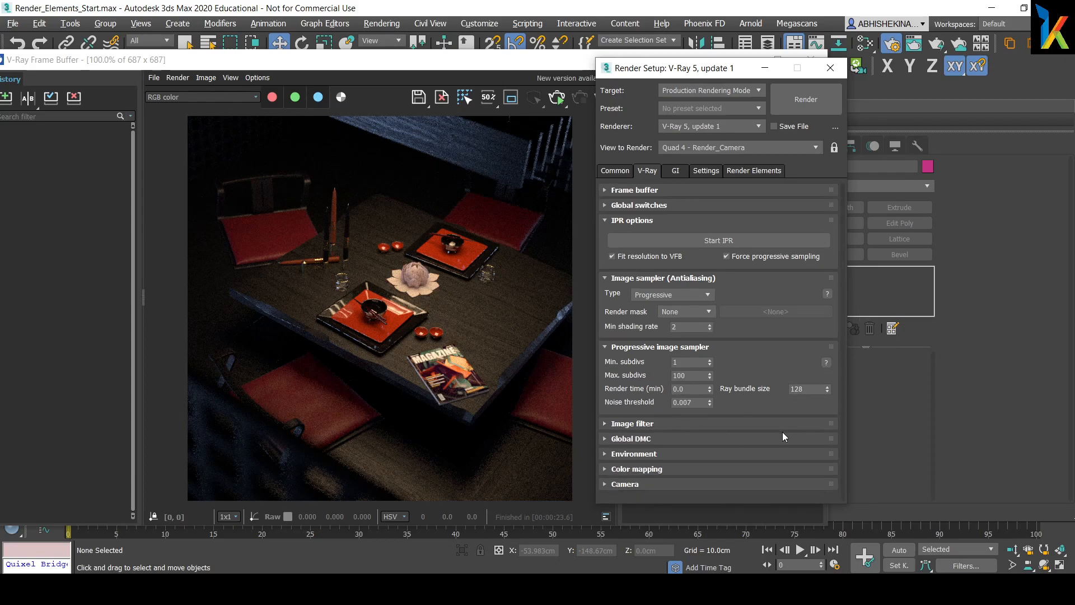
Review the GI engines with Brute force kept as primary, the expert GI options, the light cache and the V-Ray system settings.
click(676, 171)
click(722, 220)
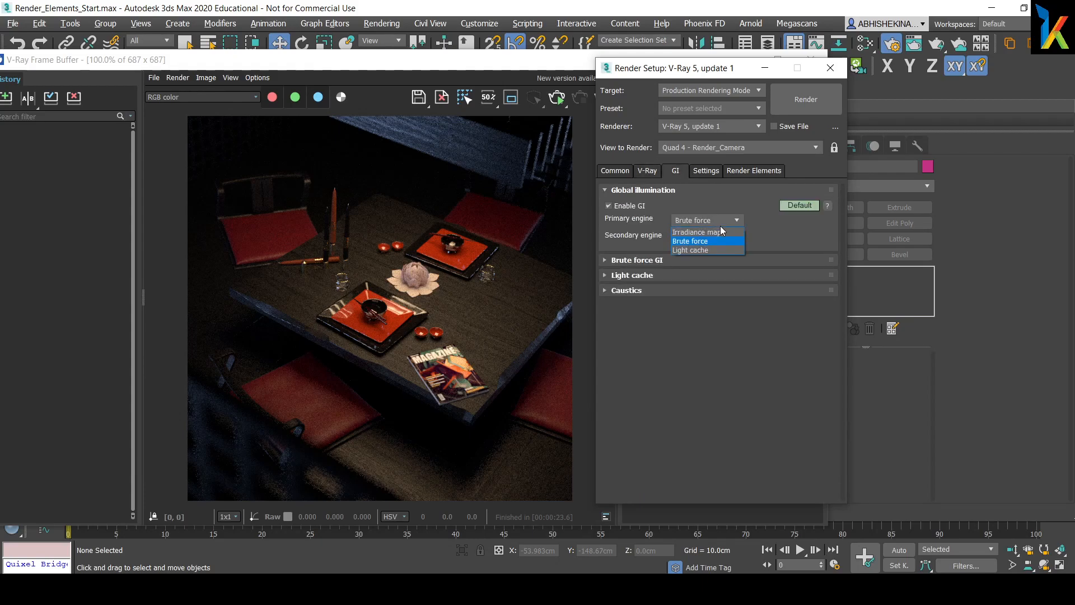
click(707, 242)
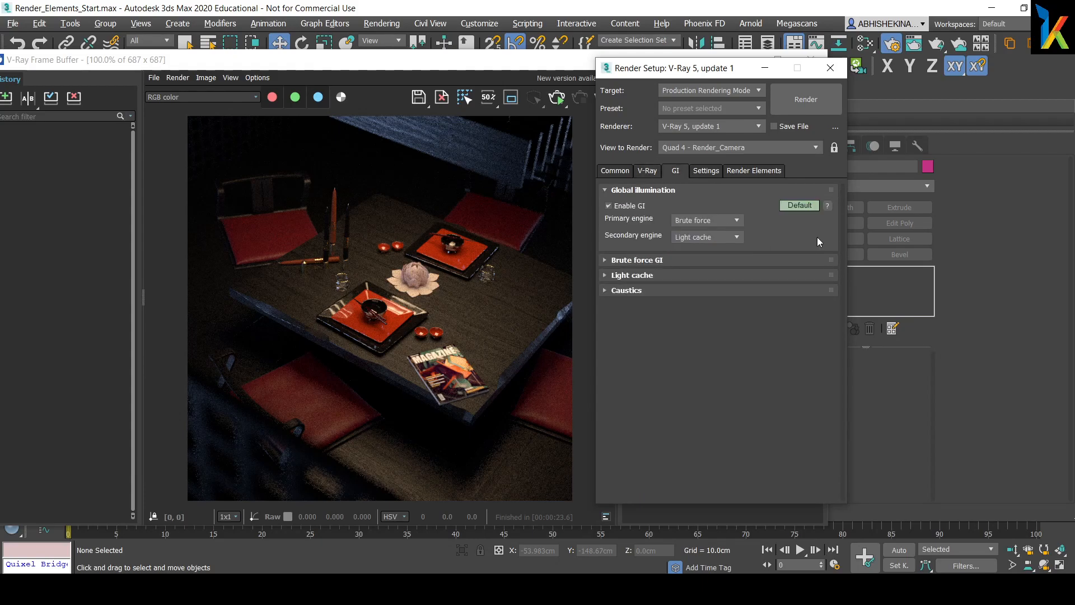
click(804, 206)
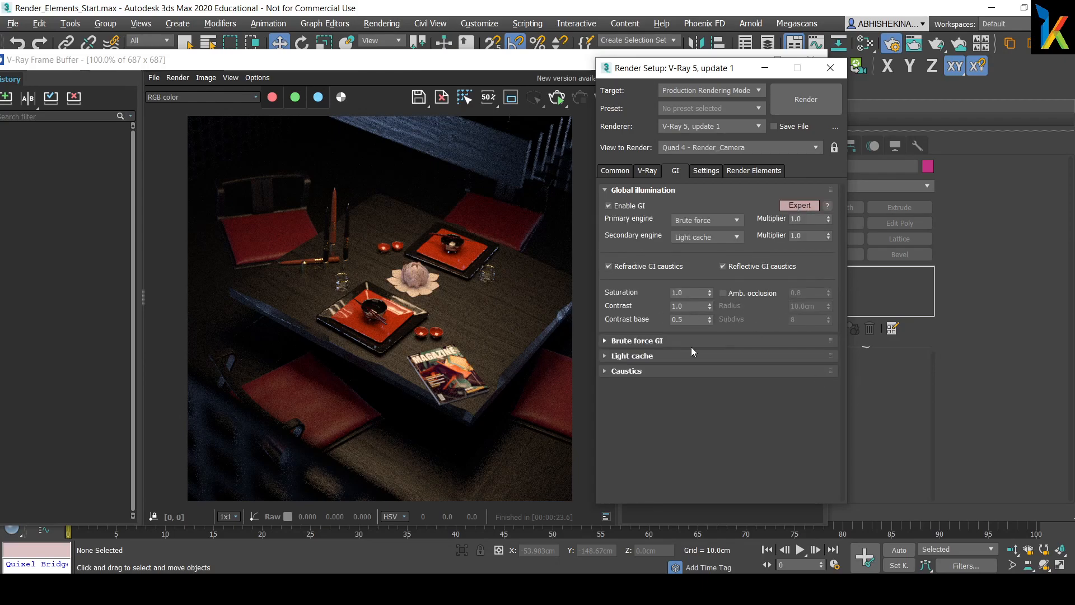
click(648, 357)
click(650, 356)
click(706, 171)
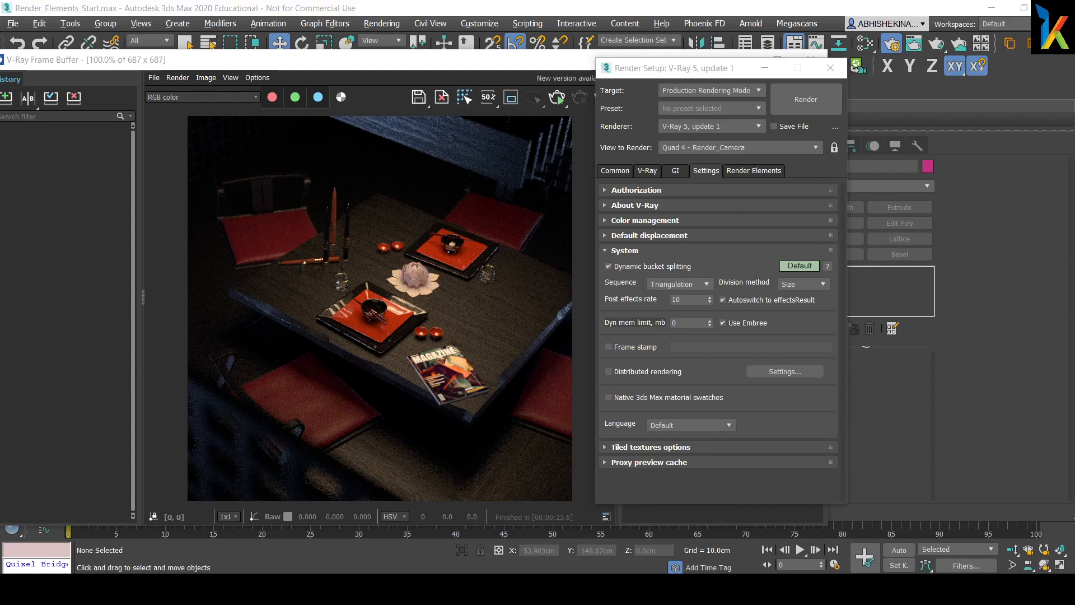
Add the VRayDenoiser and VRayLightMix render elements to the render setup.
click(753, 171)
drag(671, 72, 626, 71)
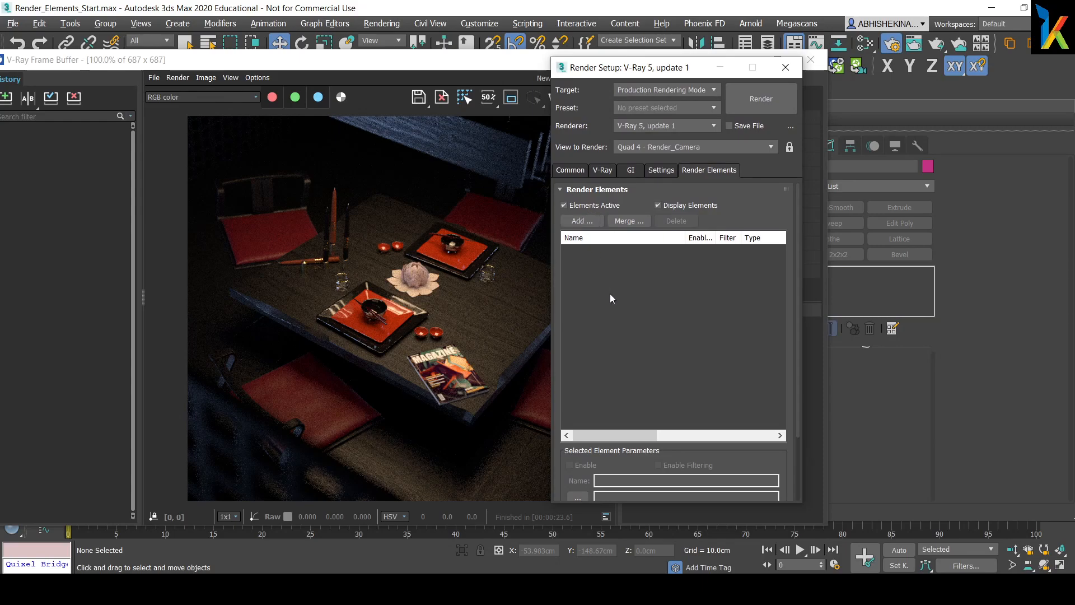
click(583, 223)
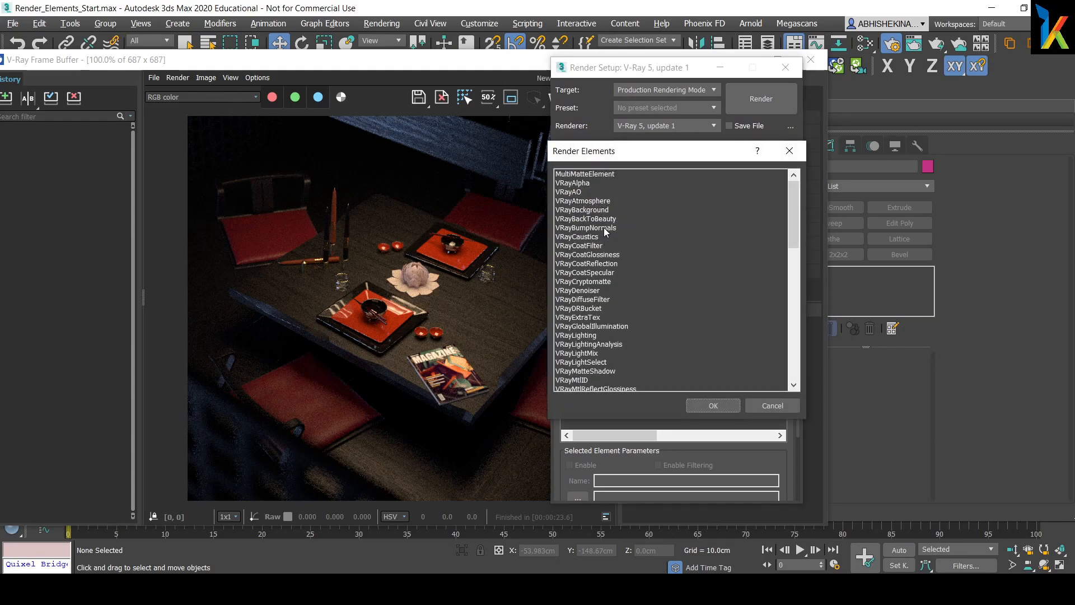
click(595, 210)
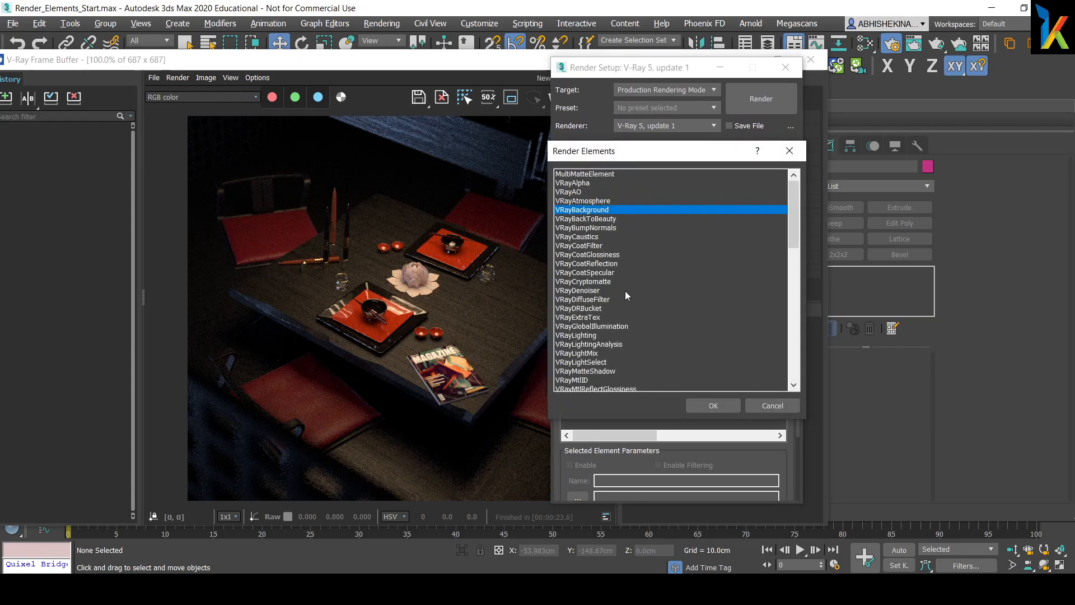
click(586, 291)
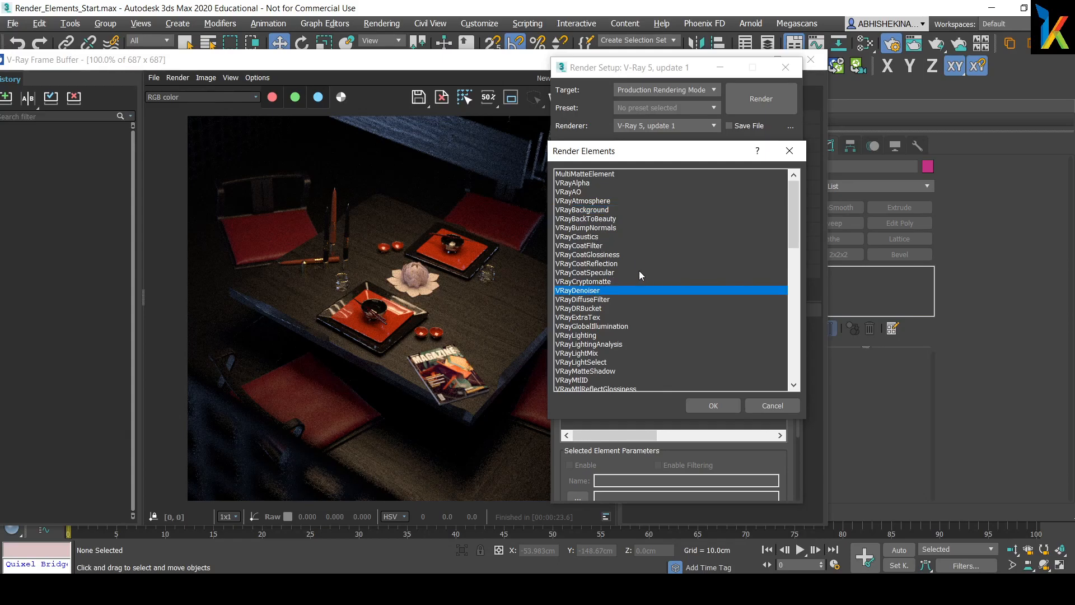
drag(792, 220, 792, 234)
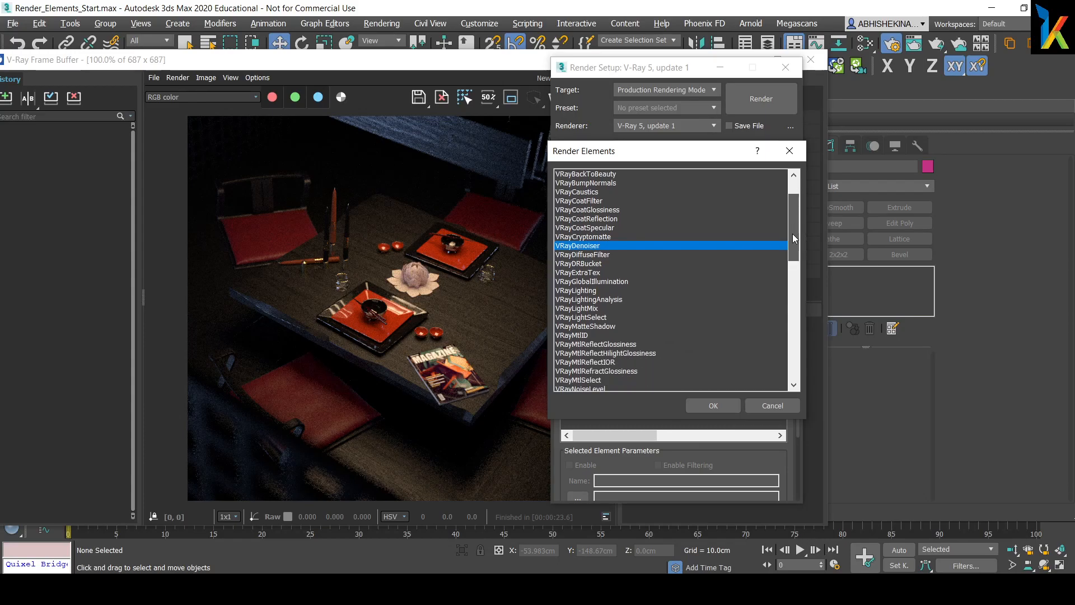
ctrl+click(594, 308)
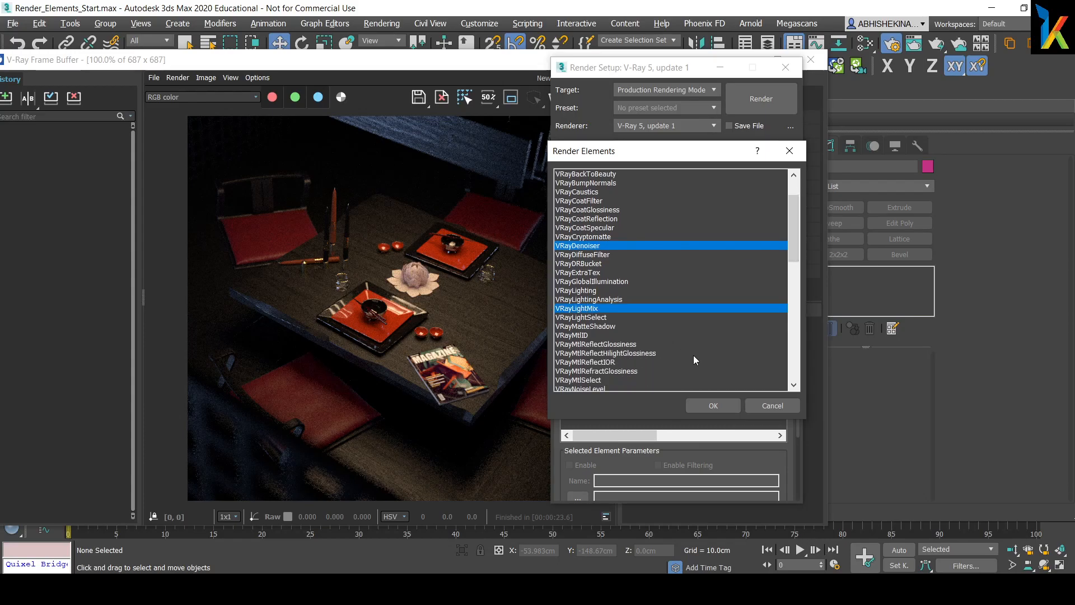
click(709, 405)
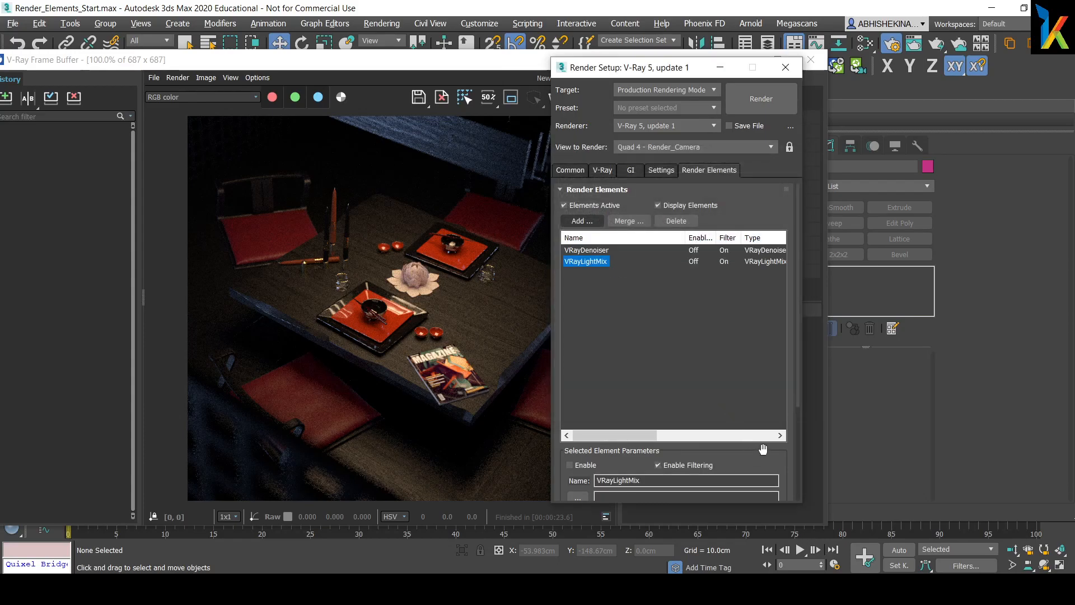
Keep the VRayLightMix element grouped by Instanced lights.
drag(763, 449, 756, 228)
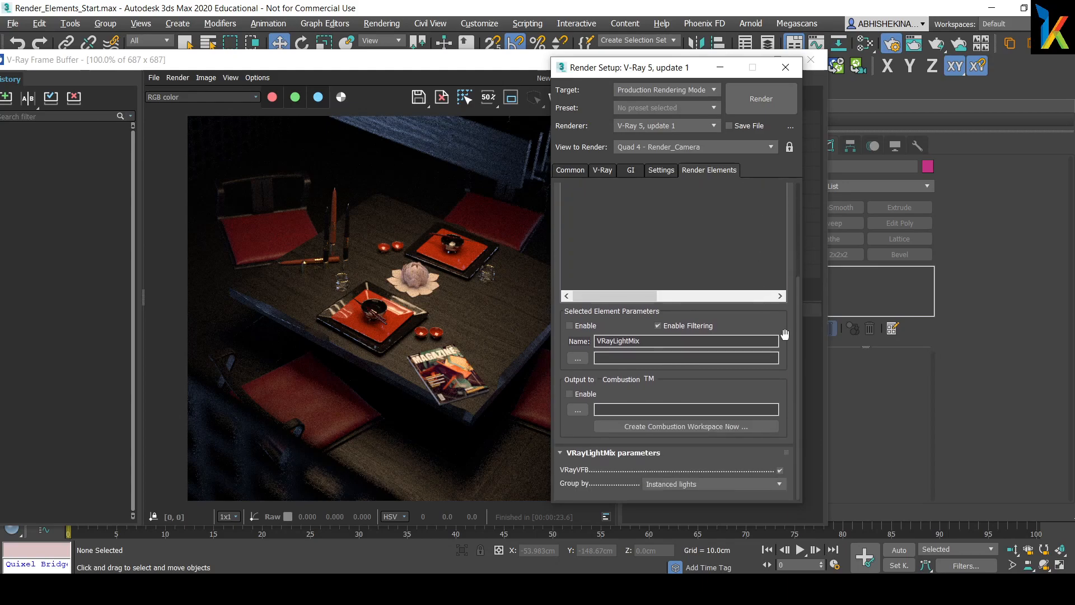
drag(778, 326, 775, 230)
drag(784, 288, 760, 394)
scroll(738, 441, down, 3)
click(761, 485)
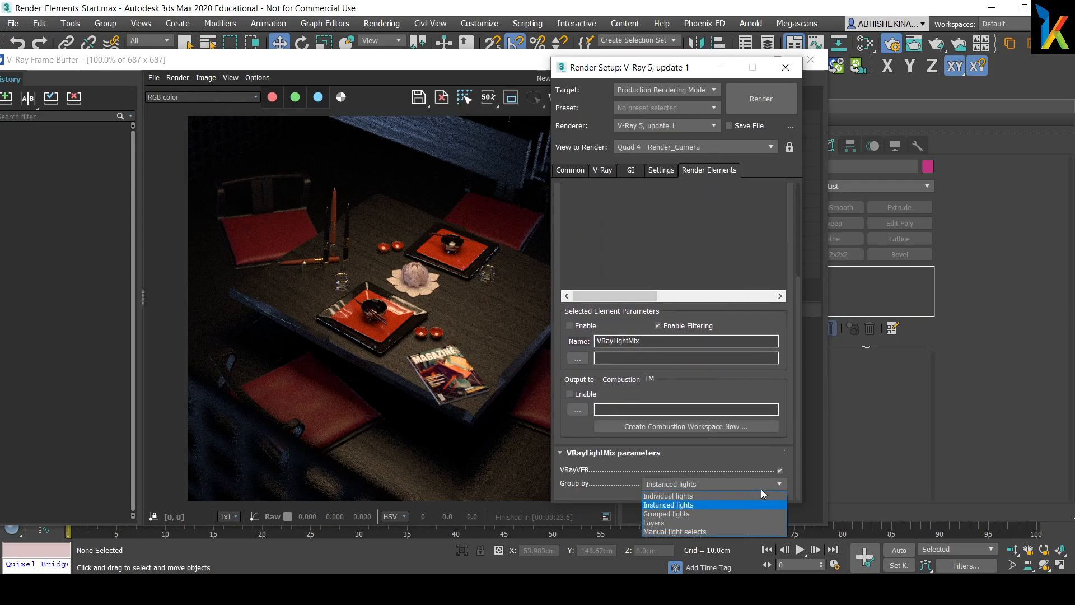
click(711, 505)
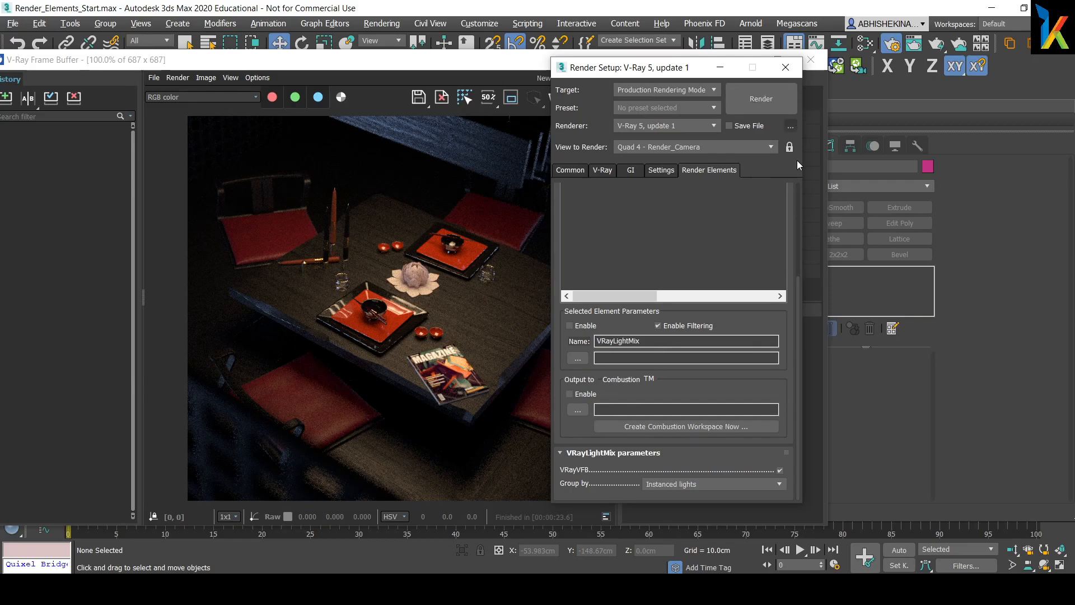
Close the render setup and start a production render of the camera view in the frame buffer.
scroll(789, 269, up, 3)
drag(647, 72, 688, 82)
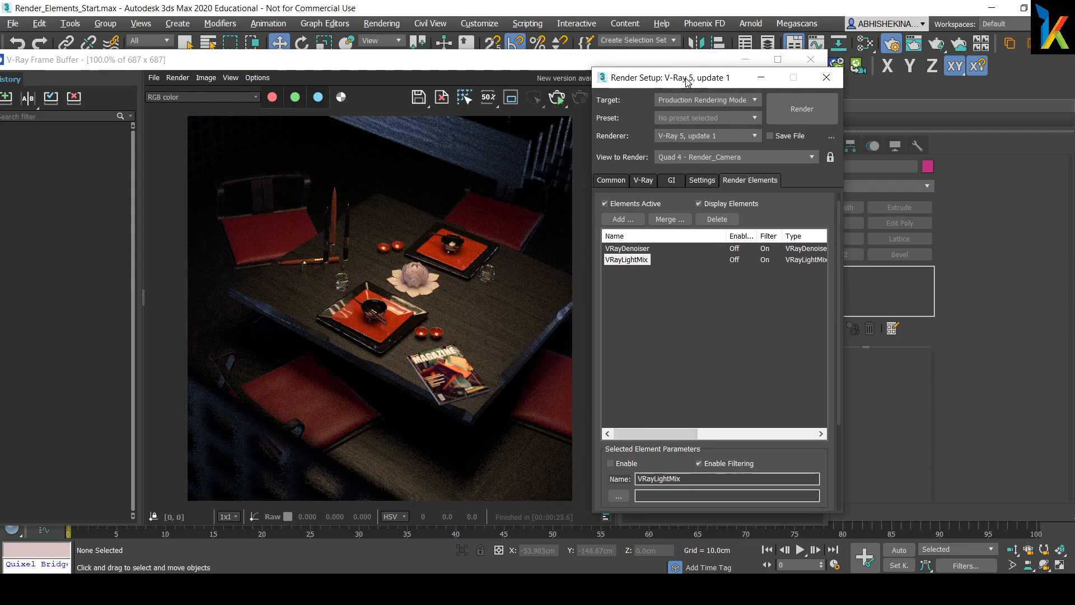
click(826, 78)
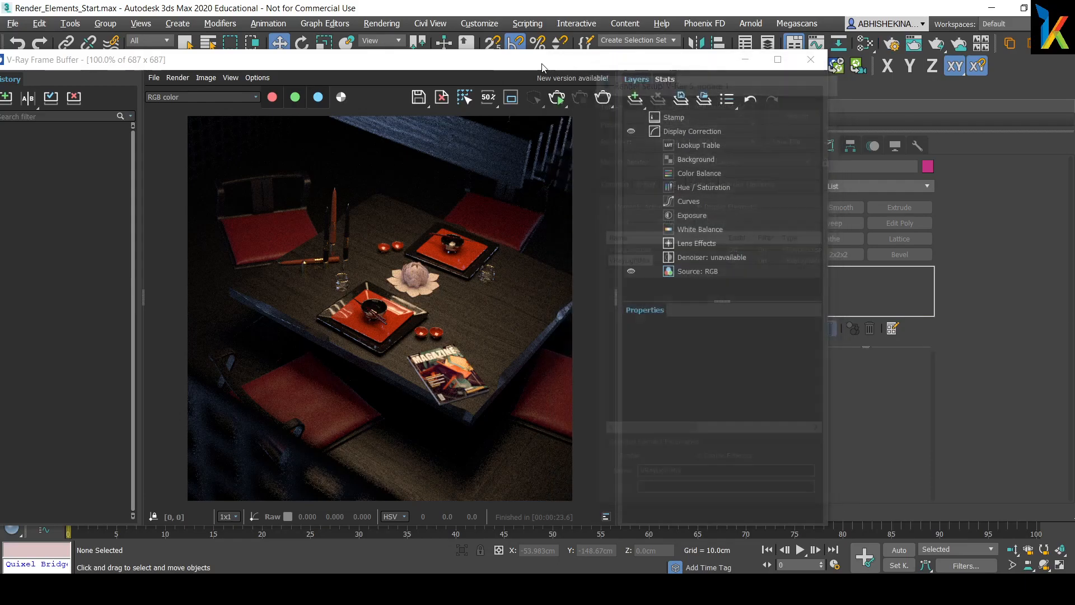
drag(541, 66, 582, 66)
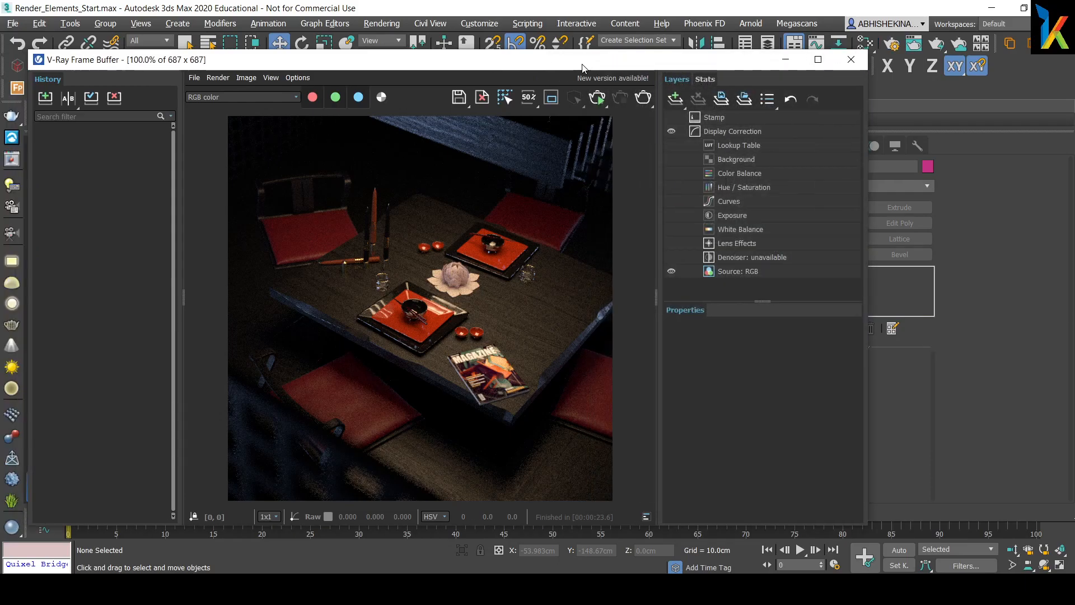
click(643, 98)
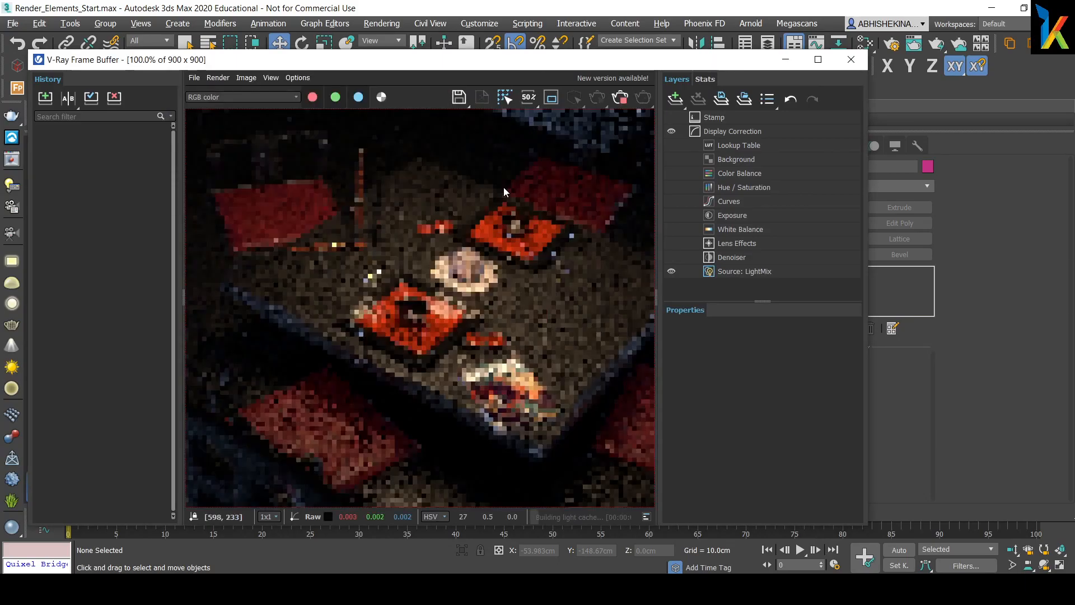
scroll(511, 383, down, 2)
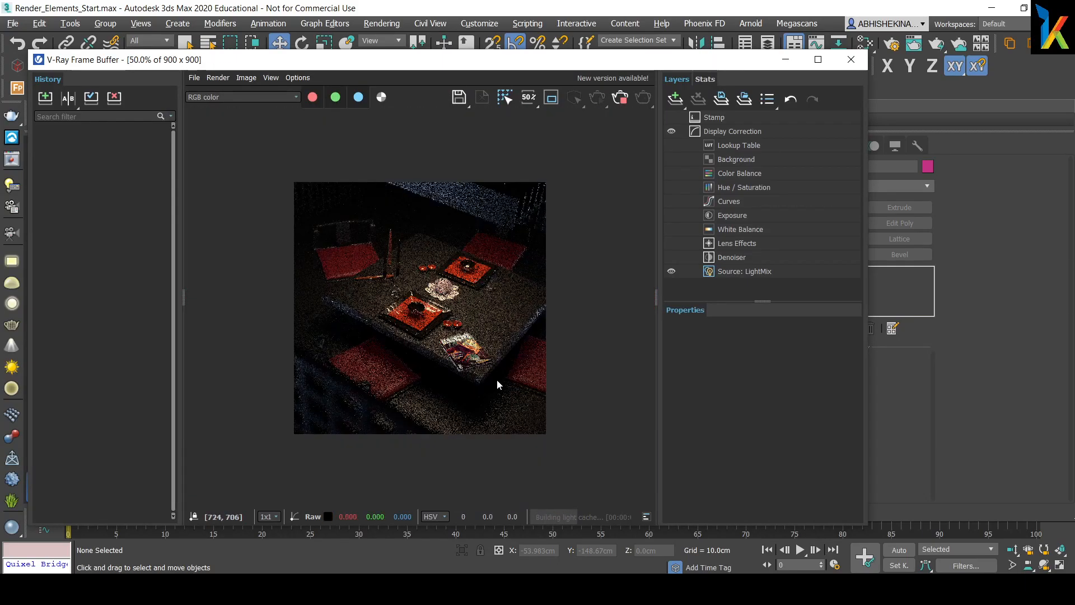
scroll(497, 381, up, 2)
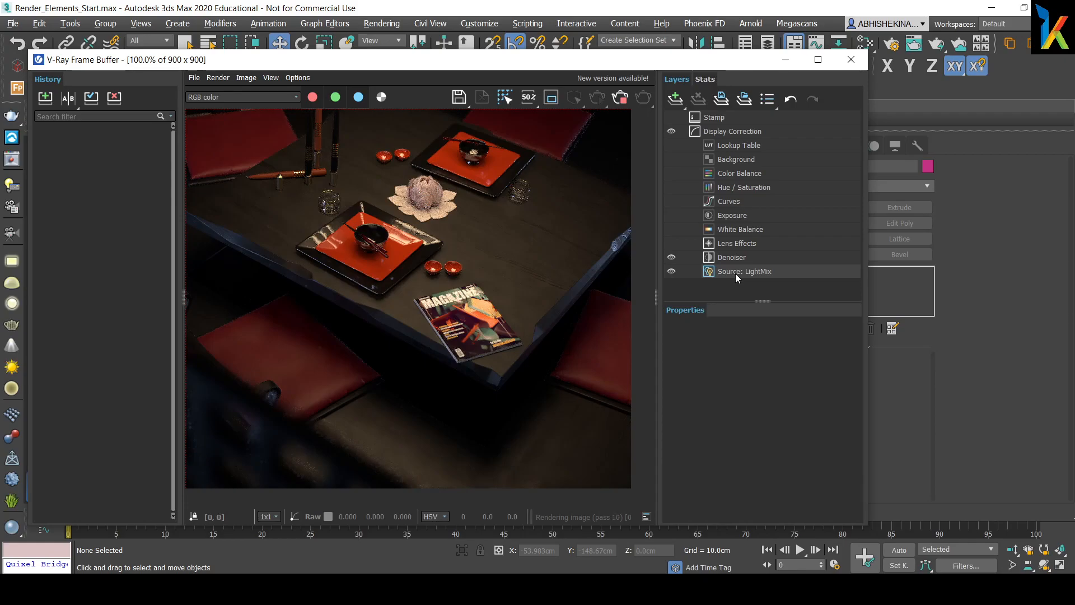
Enable the Exposure correction layer on the render and raise its exposure to about 1.255.
click(740, 216)
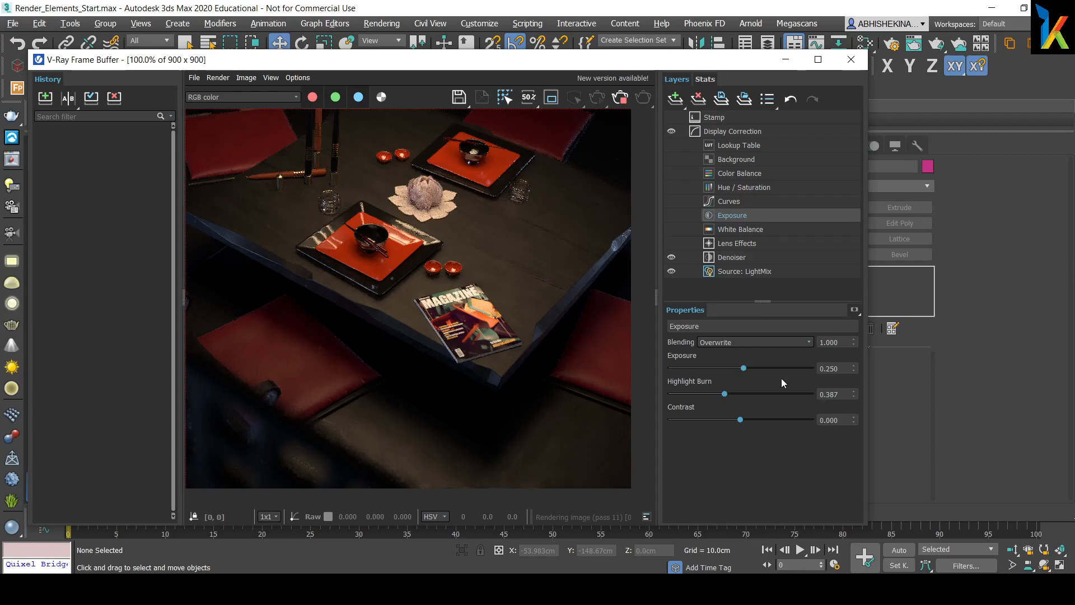
scroll(464, 354, down, 2)
drag(744, 368, 760, 368)
click(671, 215)
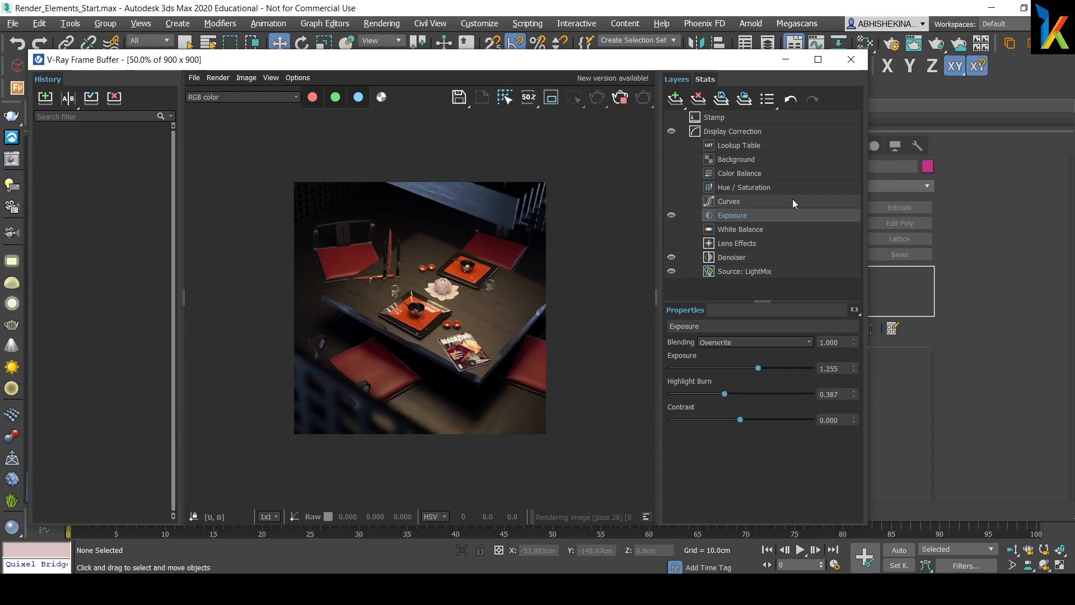
Enable the Hue / Saturation correction layer and raise its saturation to about 0.116.
click(718, 189)
click(672, 188)
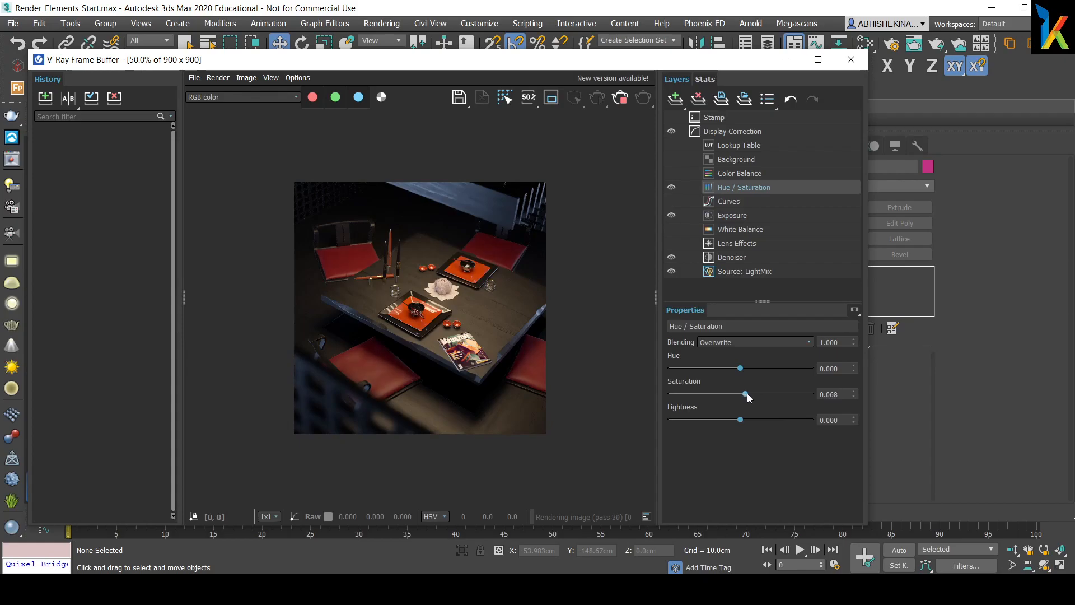
drag(745, 394, 749, 395)
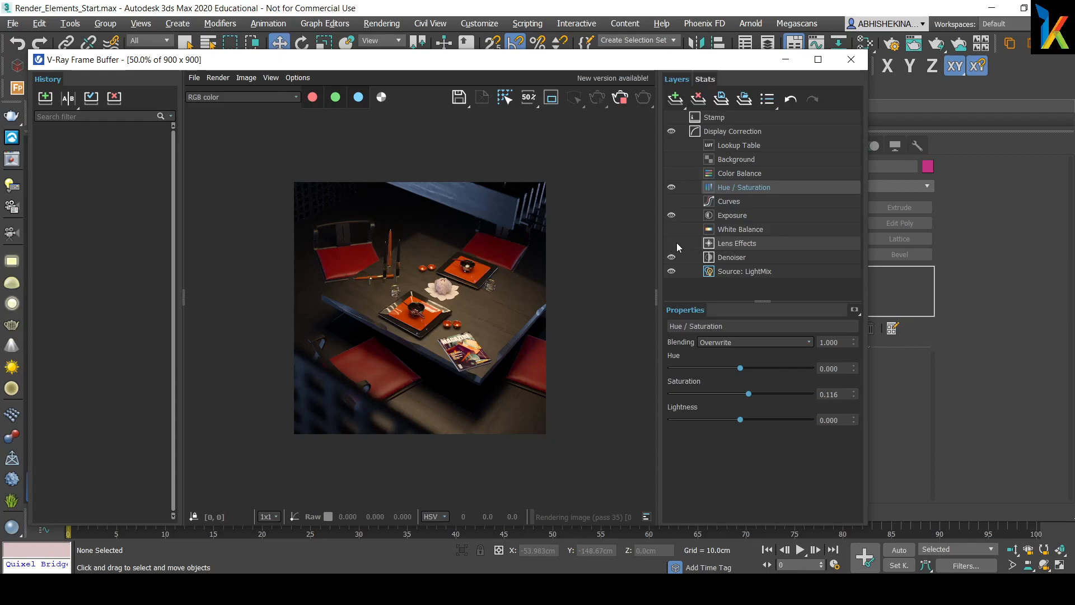
Enable bloom/glare in Lens Effects with size about 13.223 and intensity about 18.182, and compare the render with and without it.
click(736, 245)
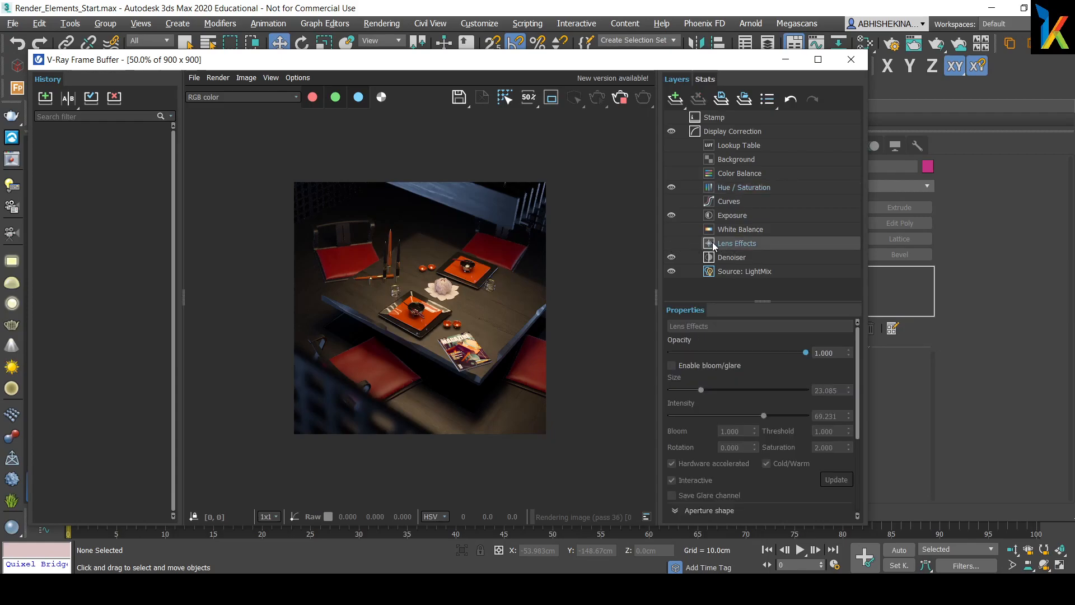
click(671, 366)
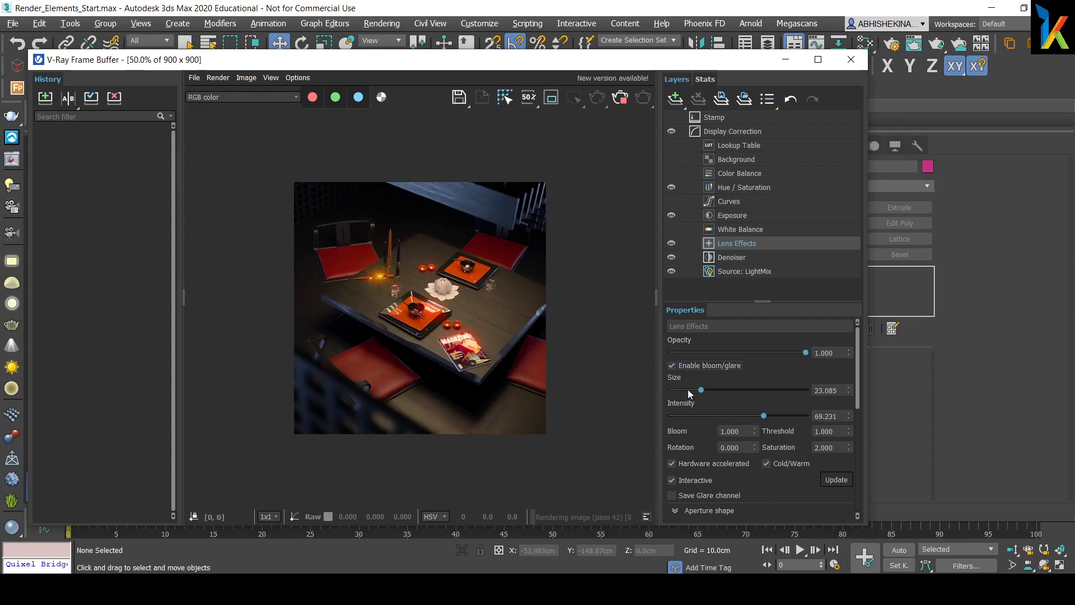
drag(706, 414, 688, 390)
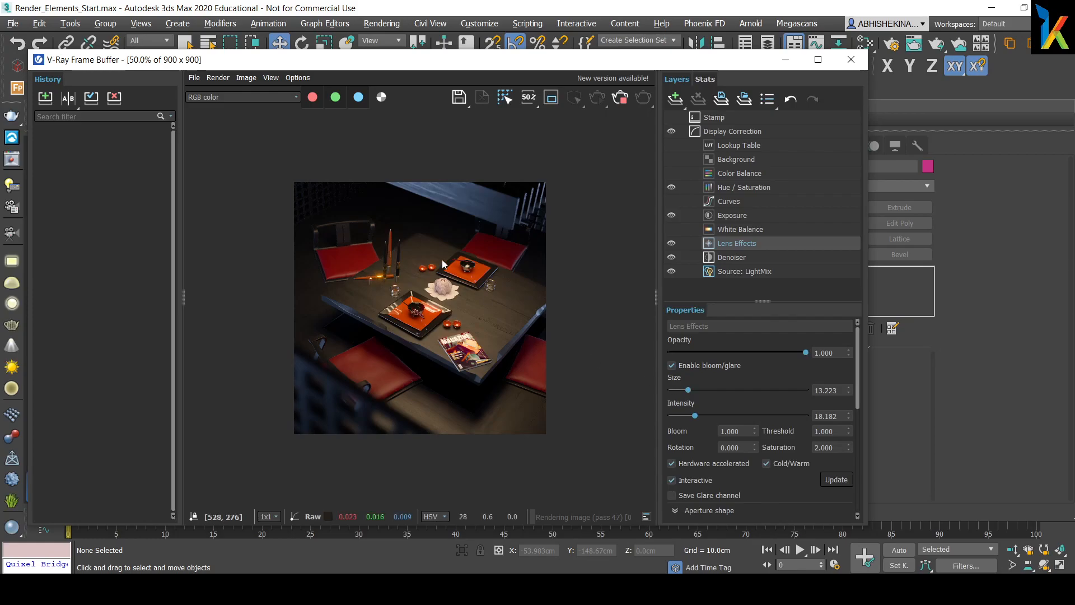
double_click(455, 313)
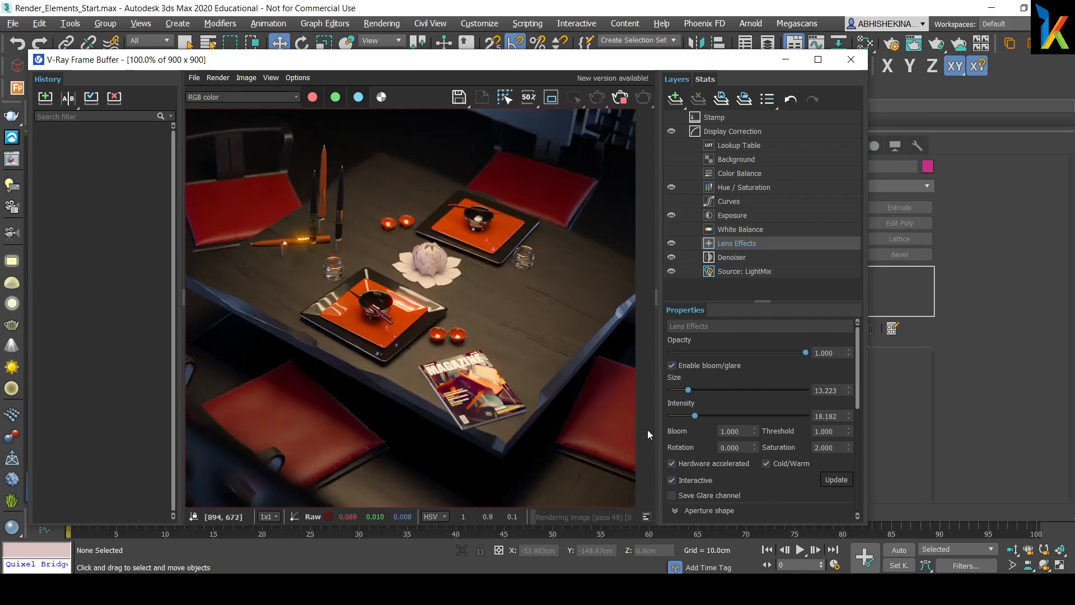
click(671, 366)
click(672, 365)
mouse_move(858, 392)
mouse_down()
mouse_move(862, 499)
mouse_move(860, 387)
mouse_up()
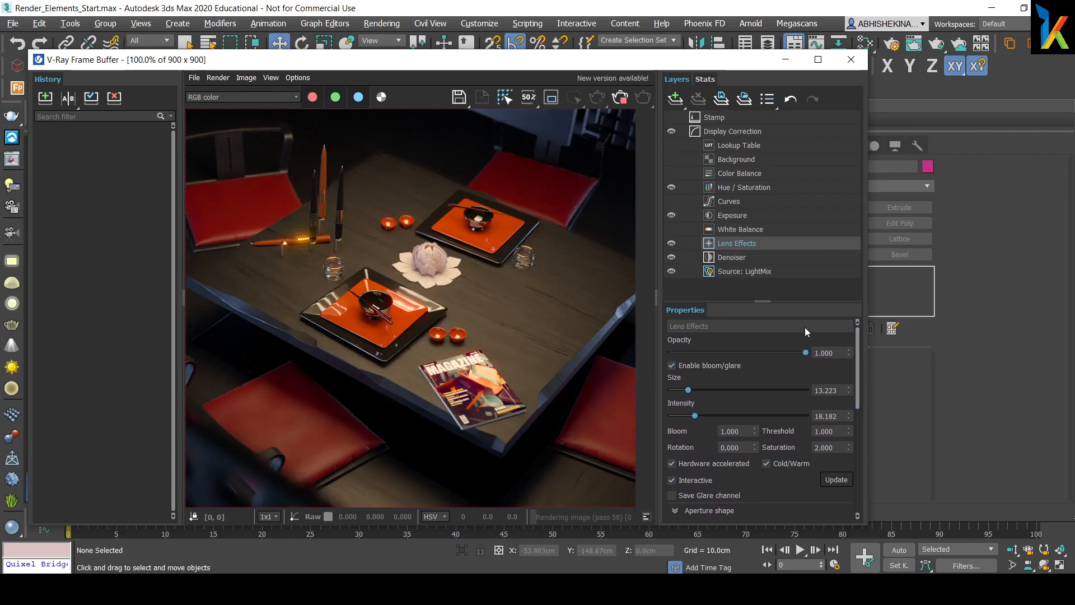
Try a LightMix intensity of about 1.434 for VRayLight002 and return it to 1.000.
click(730, 271)
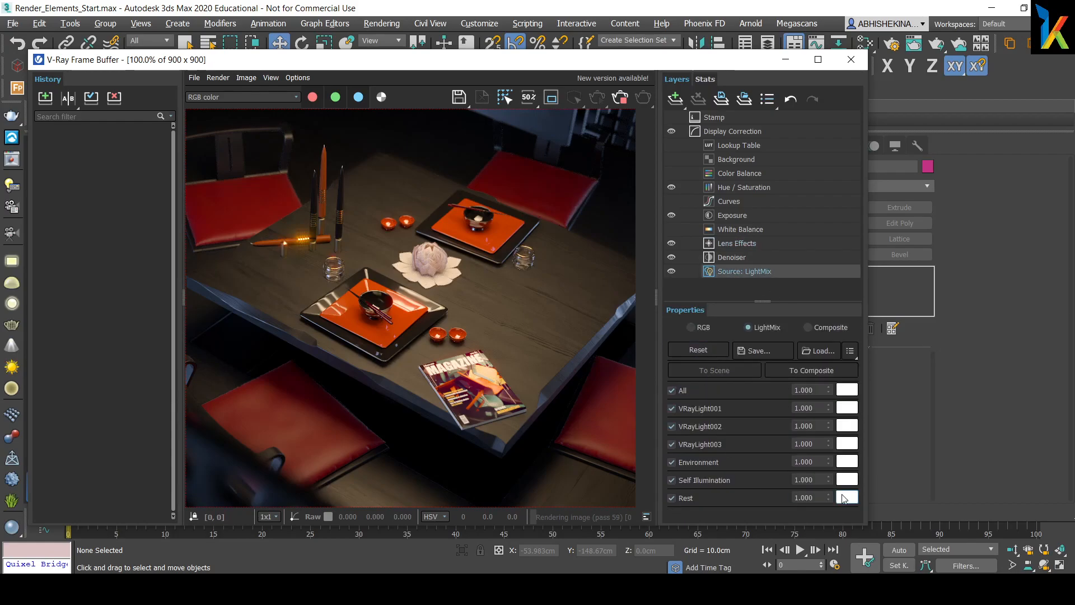
drag(830, 426, 827, 361)
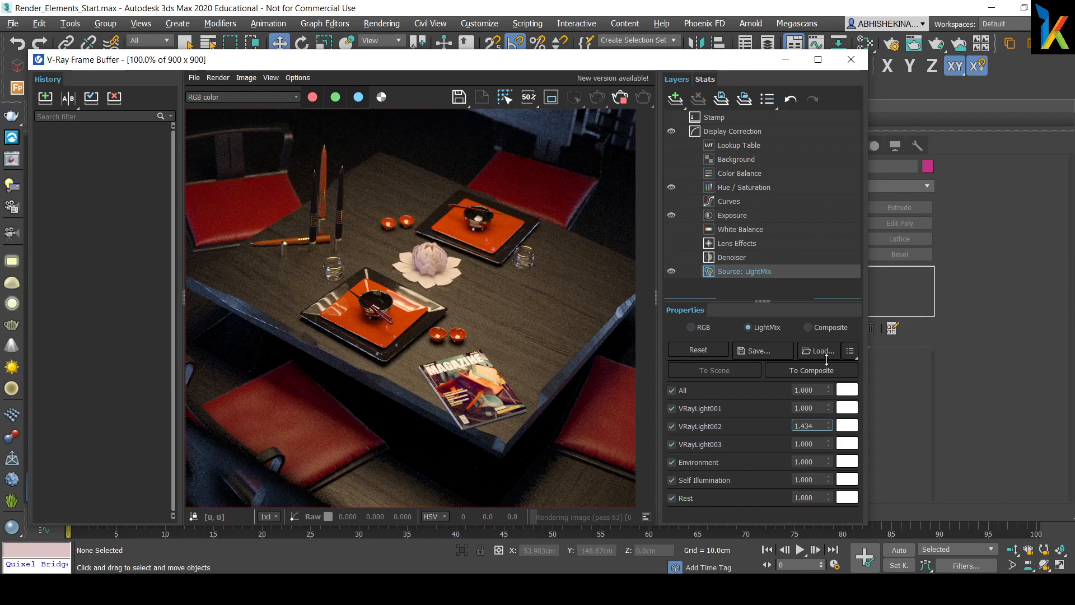
key(BackSpace)
key(BackSpace)
key(BackSpace)
key(BackSpace)
key(Return)
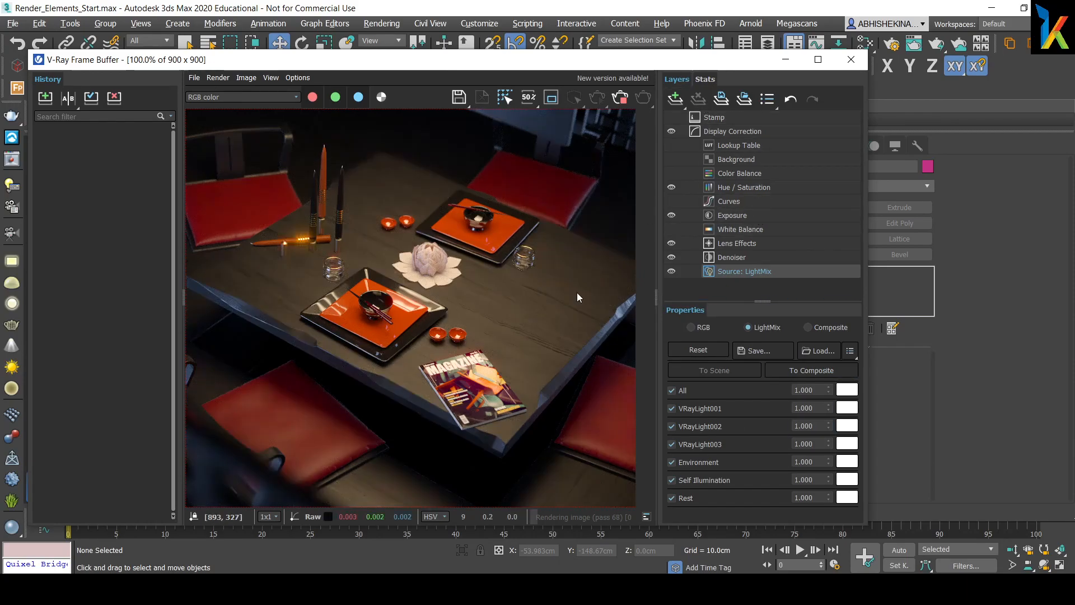
scroll(489, 327, down, 2)
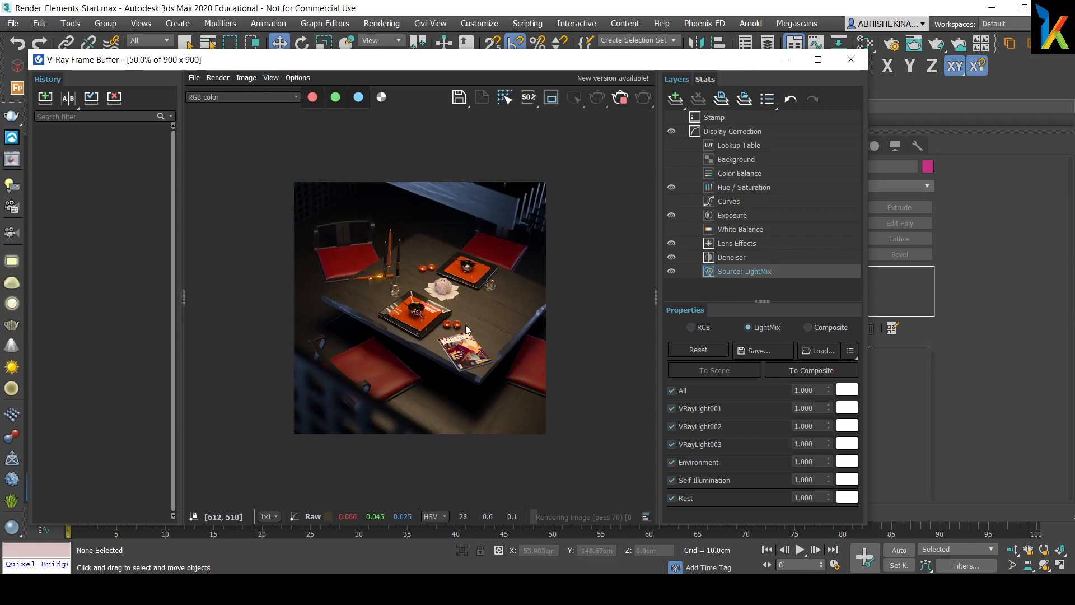